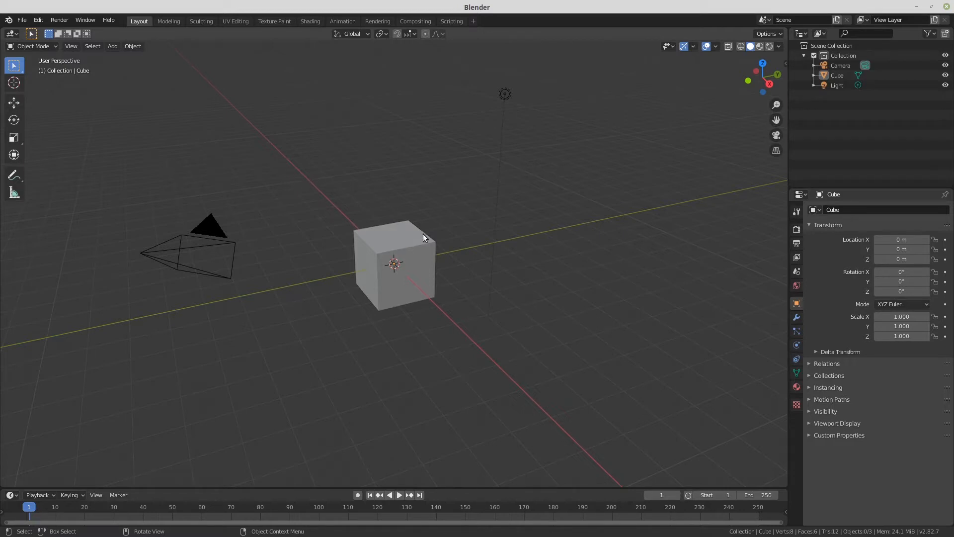
Step: Add a Subdivision Surface modifier to the cube and set its viewport subdivisions to 5
scroll(439, 232, down, 3)
scroll(439, 232, up, 7)
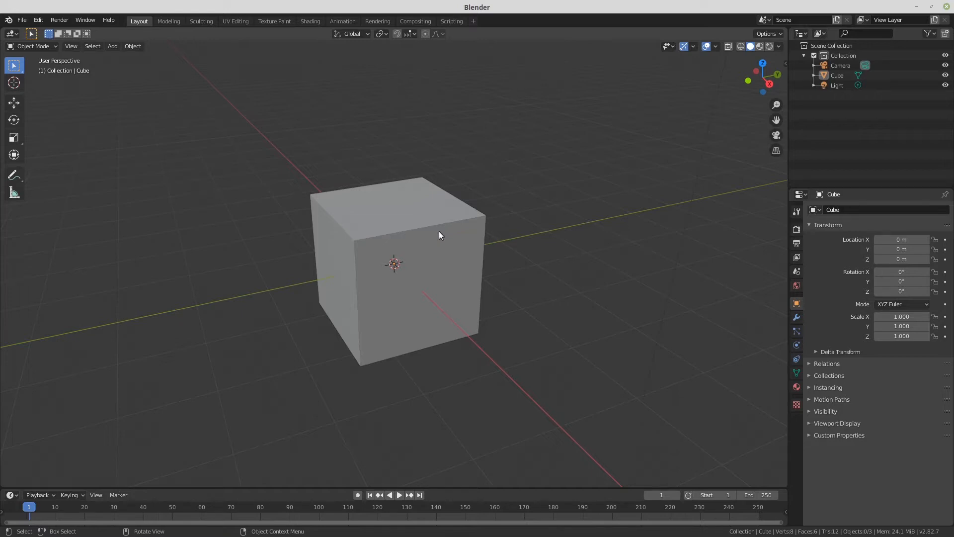
click(797, 318)
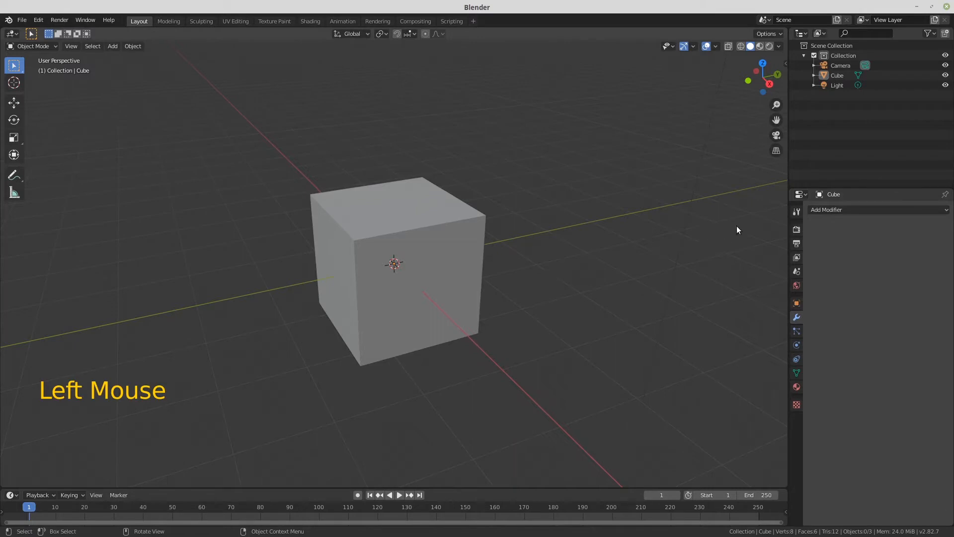
click(828, 210)
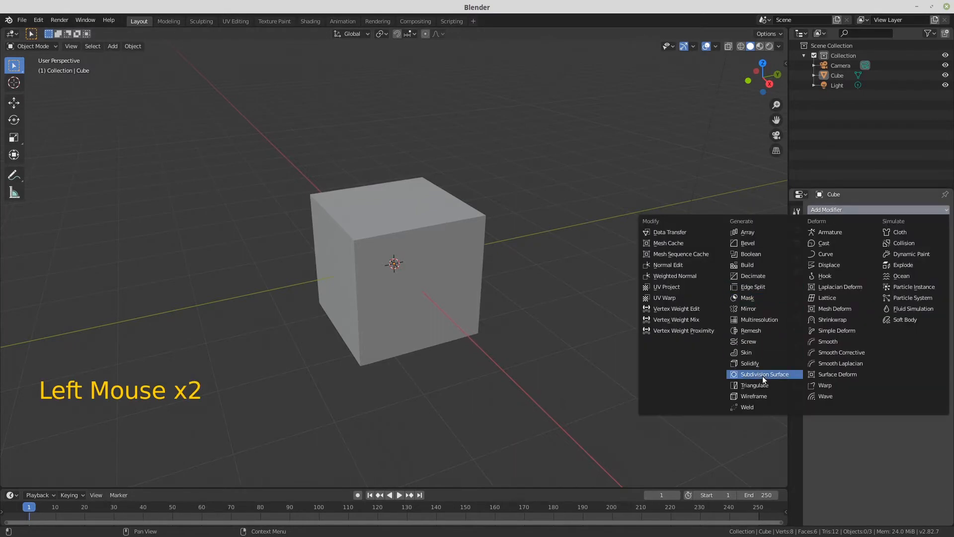
click(764, 375)
click(872, 285)
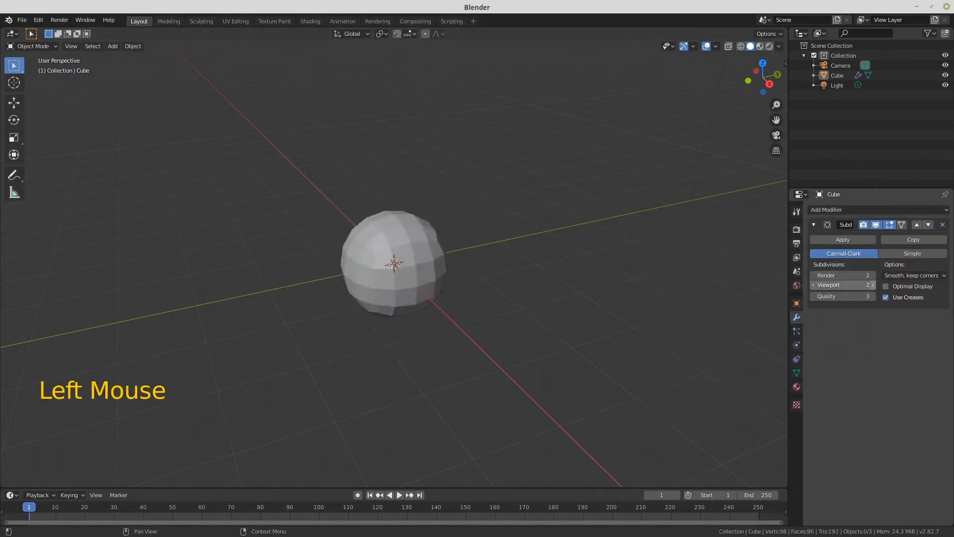
click(872, 285)
click(872, 285)
click(872, 284)
Step: Add a Cast modifier of type Sphere with factor 1, and apply both modifiers to the object
click(828, 209)
click(841, 247)
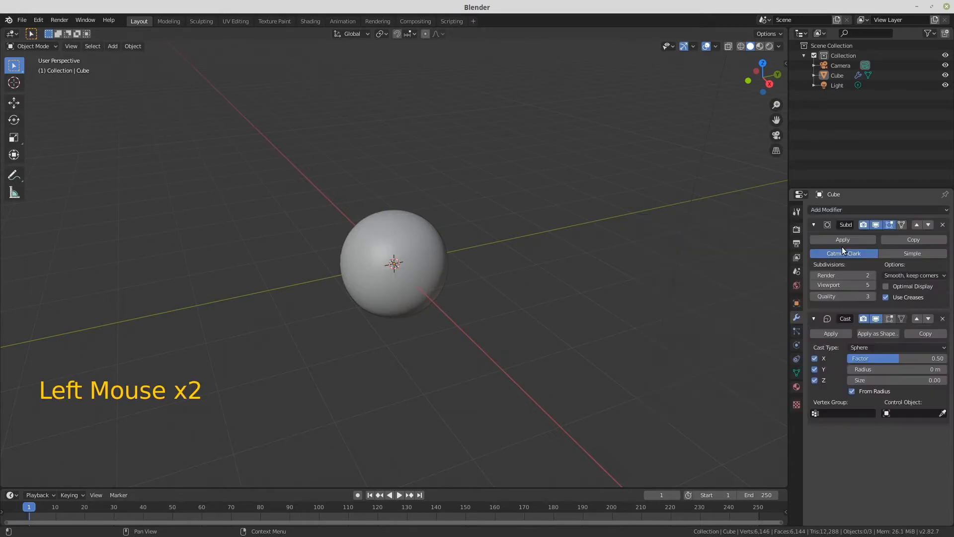
click(878, 359)
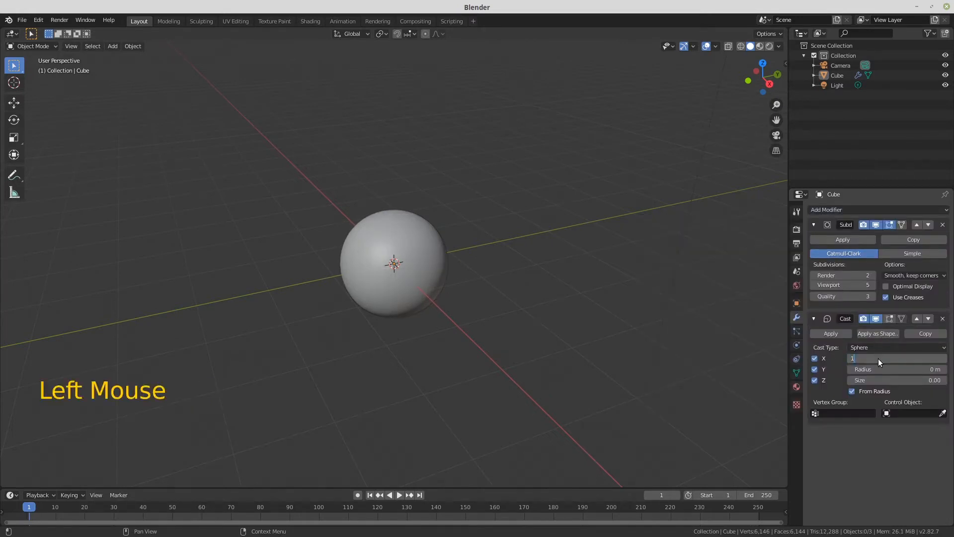
key(Return)
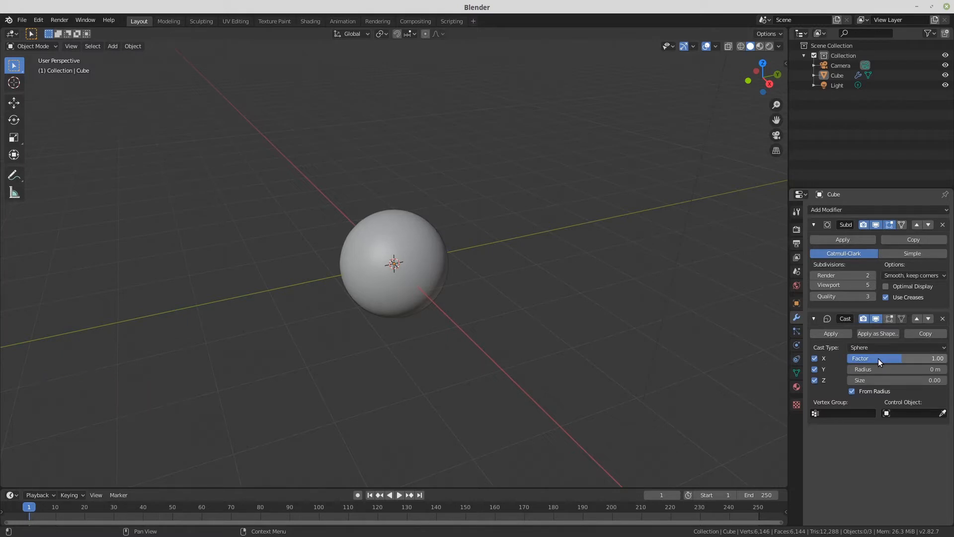
click(821, 241)
click(821, 240)
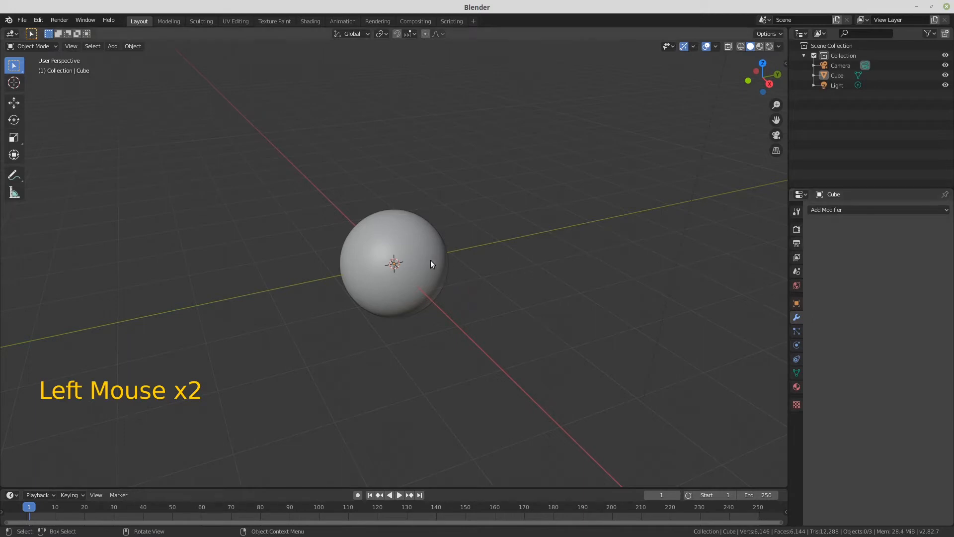
Step: Select the sphere and set its shading to smooth
scroll(455, 239, down, 4)
scroll(456, 238, up, 9)
scroll(505, 232, up, 1)
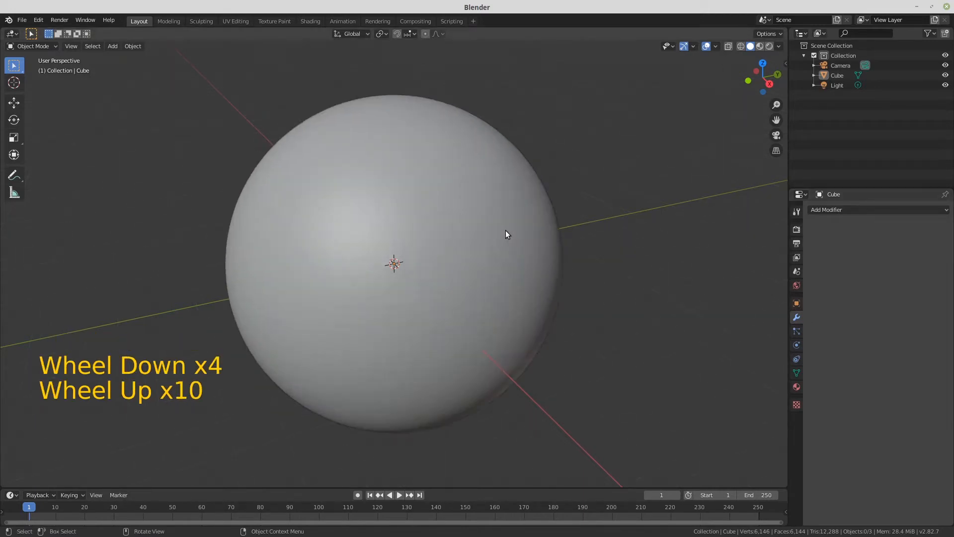
scroll(503, 232, up, 1)
middle_drag(503, 231, 428, 213)
right_click(429, 214)
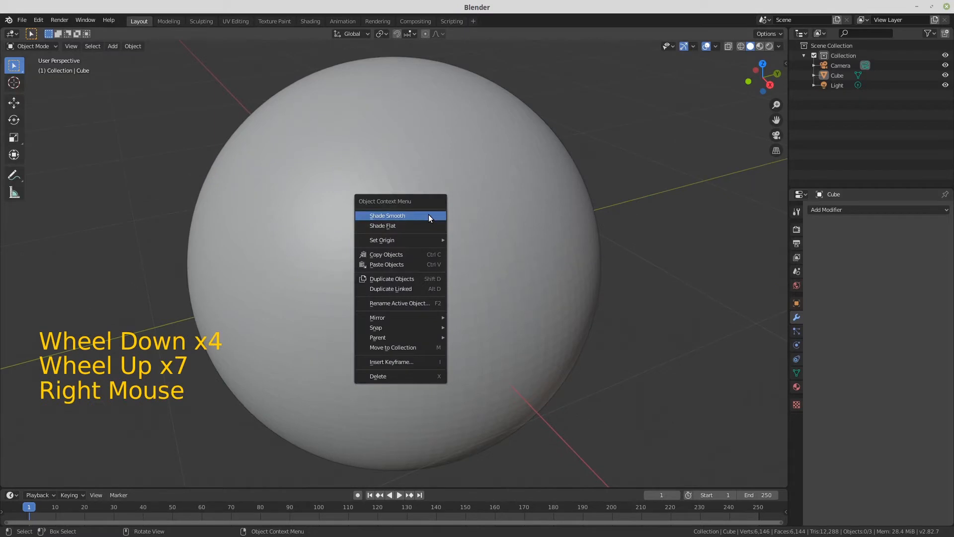
click(488, 199)
right_click(329, 195)
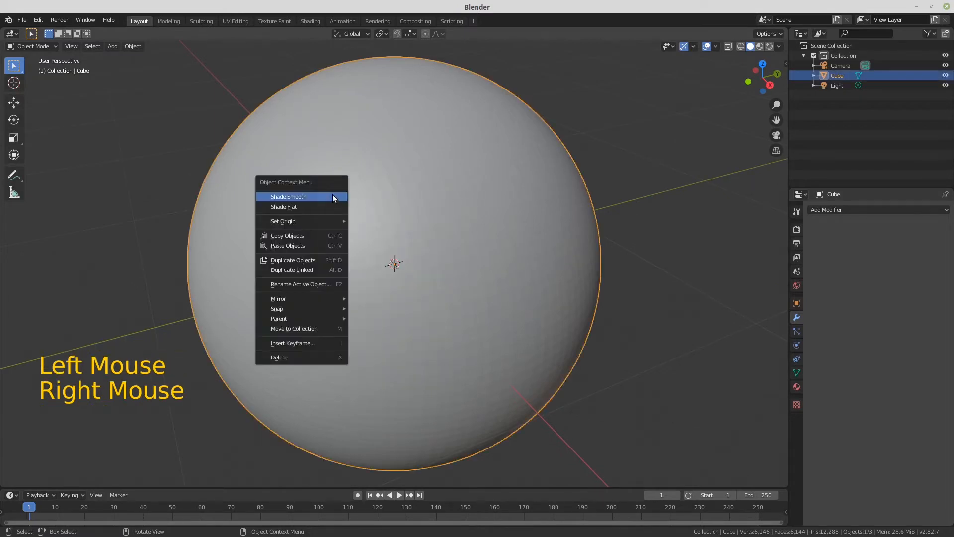
scroll(403, 194, down, 4)
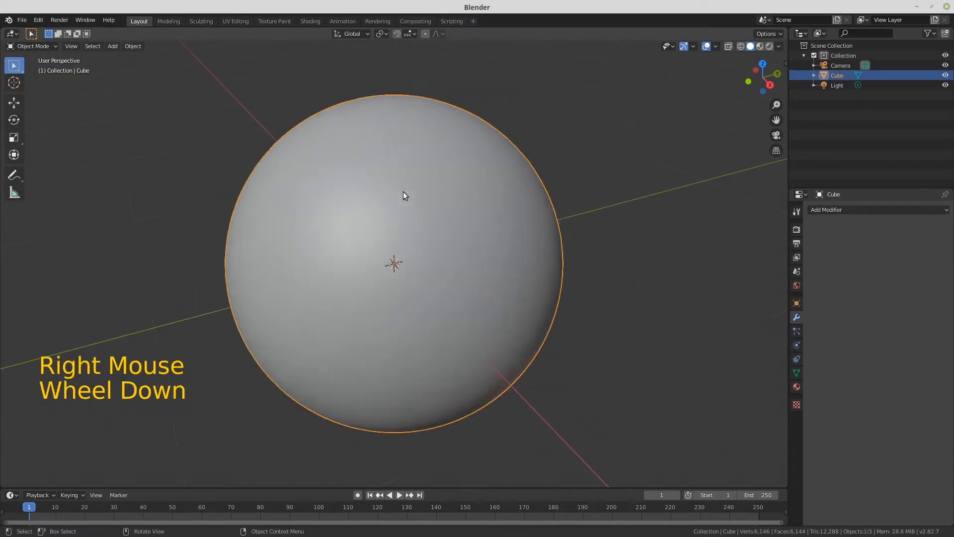
middle_click(702, 186)
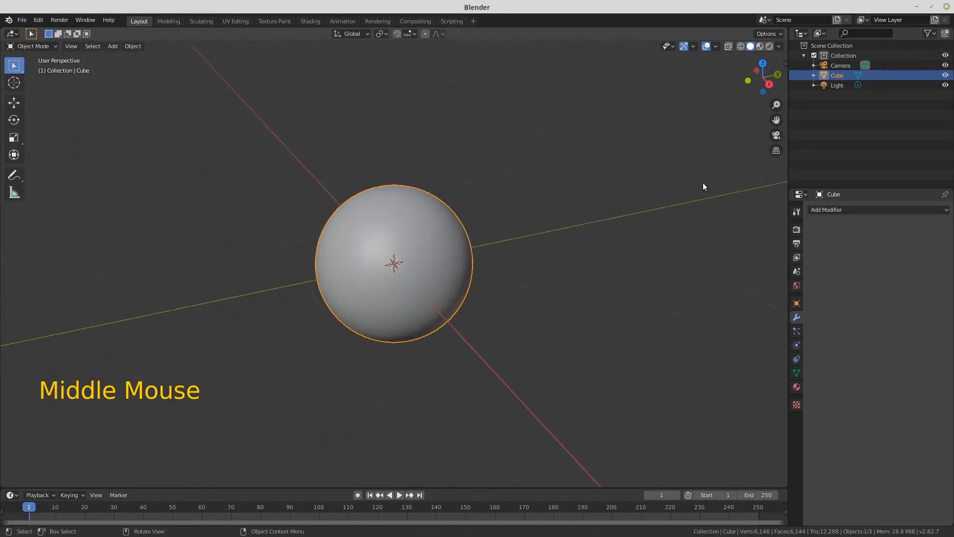
Step: Set the world background color to black with an HSV value of 0
click(797, 286)
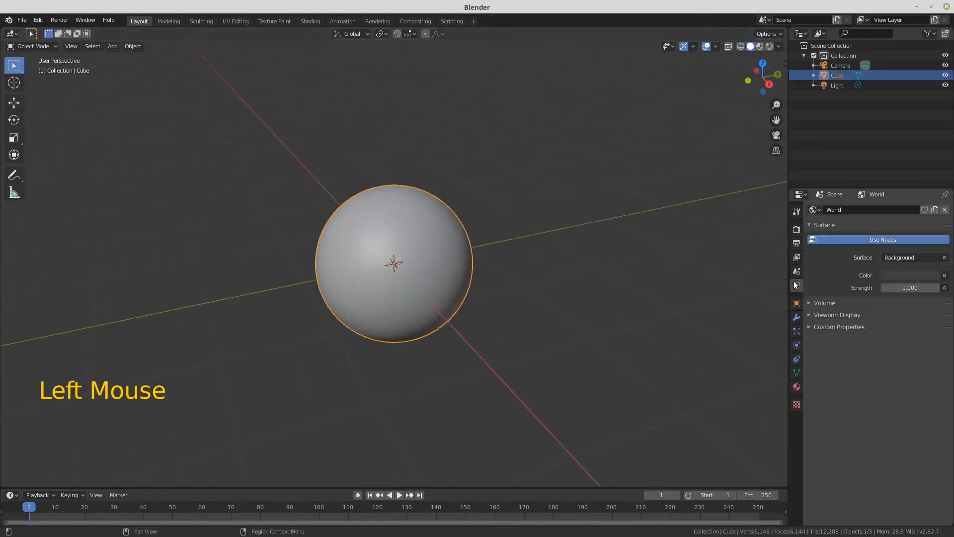
click(918, 275)
drag(933, 188, 933, 206)
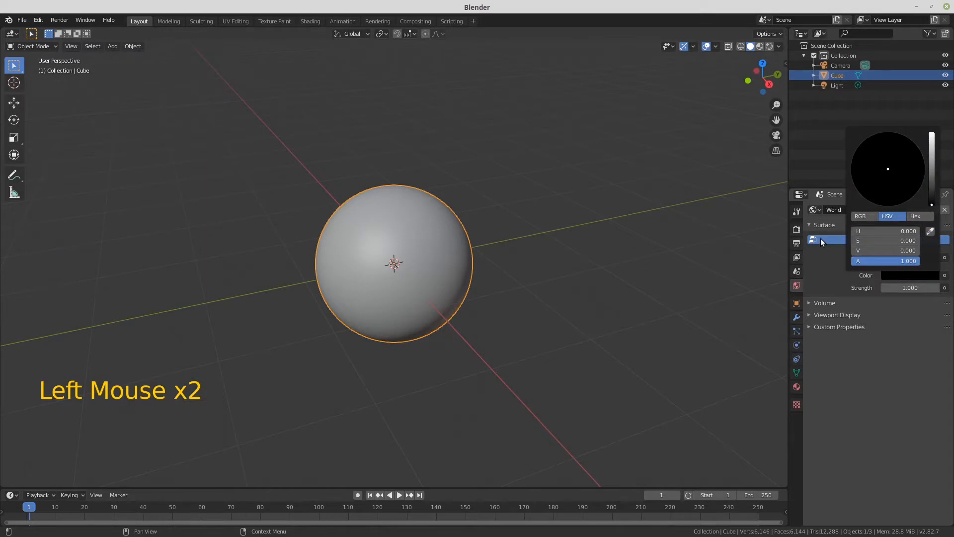
Step: Switch the viewport to rendered shading and check how the light falls on the sphere
click(769, 46)
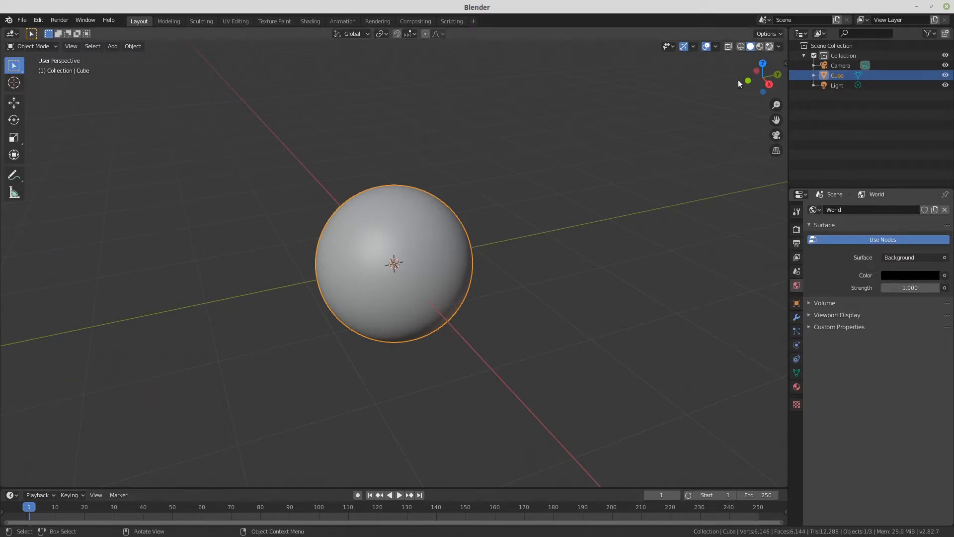
middle_drag(522, 213, 547, 162)
middle_drag(526, 202, 528, 235)
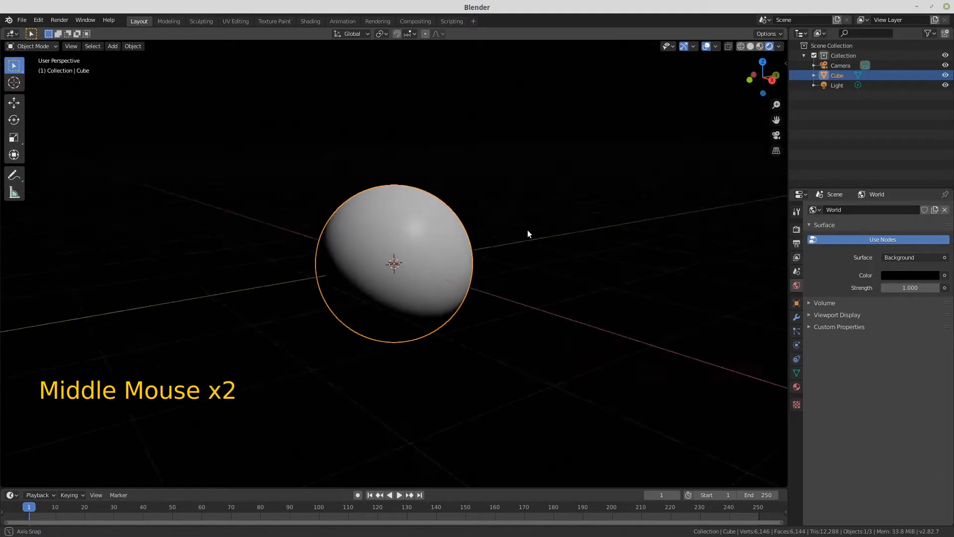
scroll(528, 233, up, 4)
scroll(420, 262, down, 6)
scroll(436, 261, up, 4)
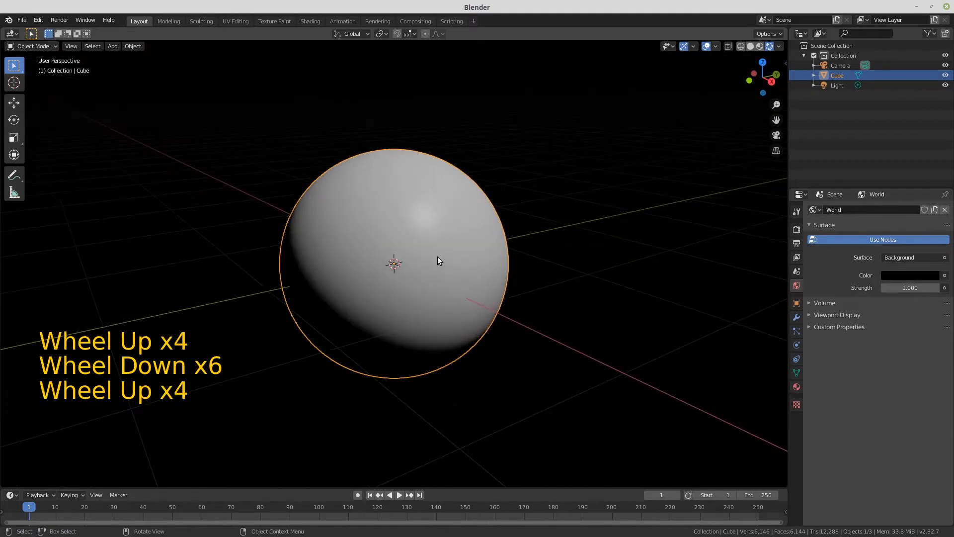
Step: Change the sphere material's surface shader to Diffuse BSDF
click(797, 386)
click(912, 312)
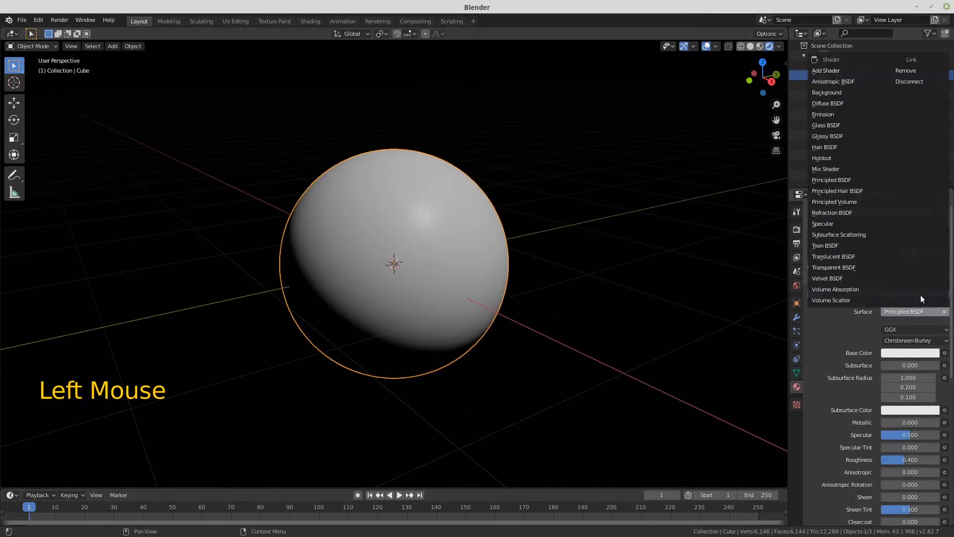
click(848, 103)
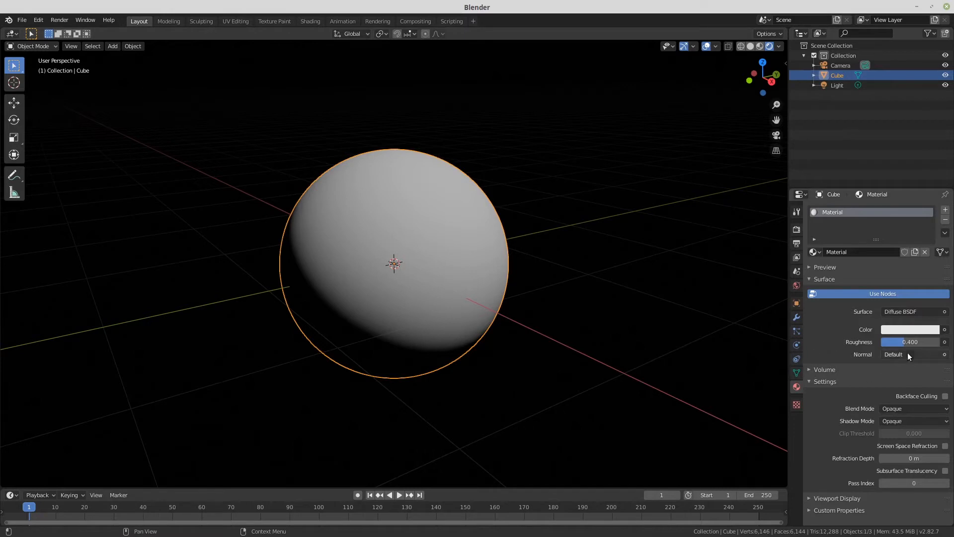
Step: Use an Image Texture for the material's color and load JovianMap.jpg from the Desktop folder
click(944, 330)
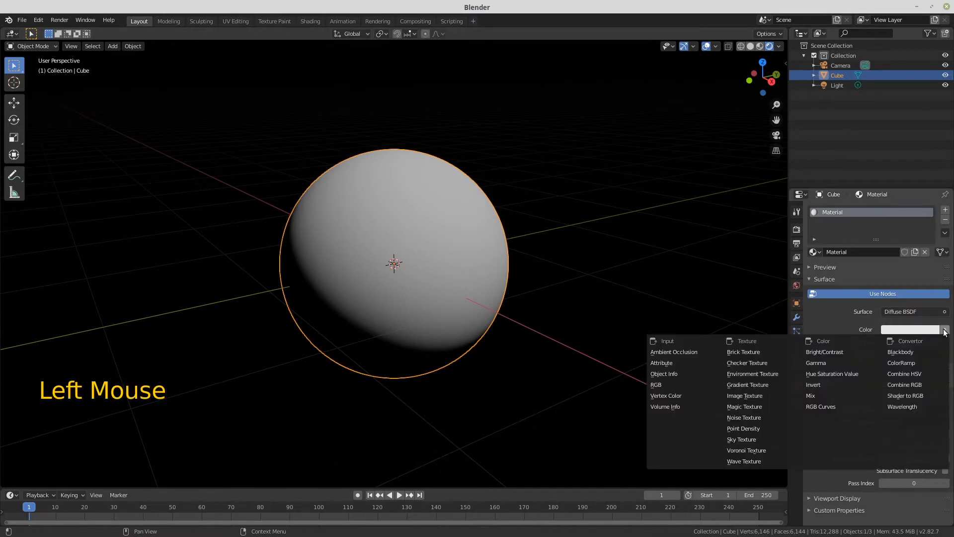
click(765, 396)
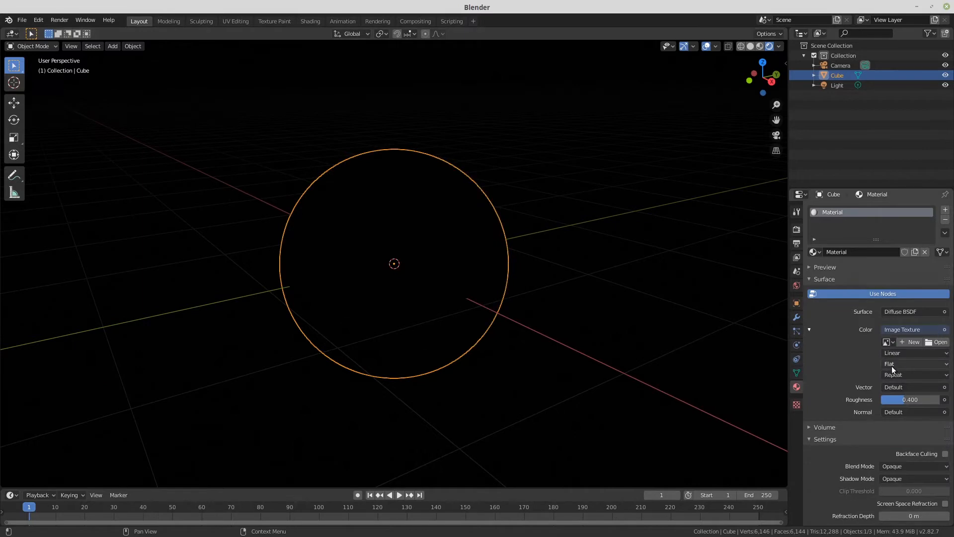
click(936, 343)
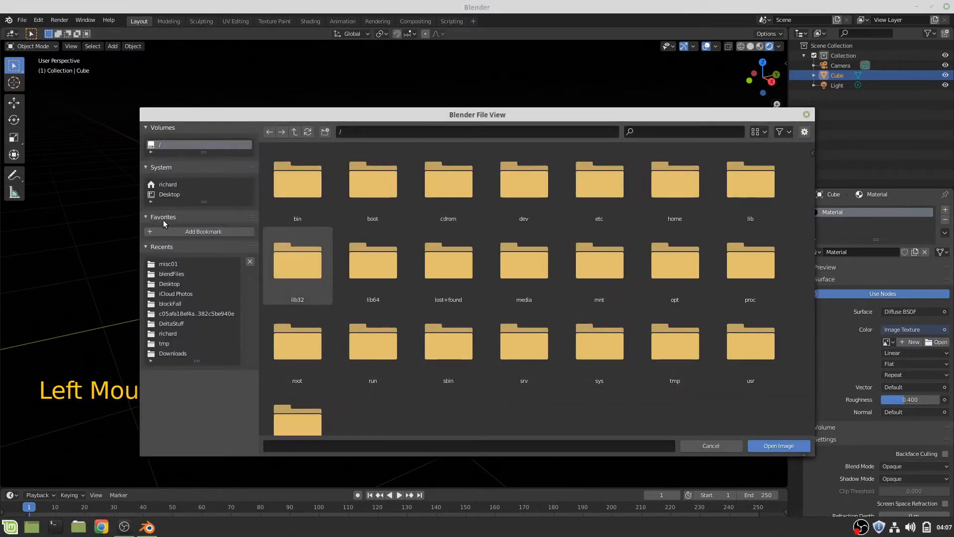
click(171, 197)
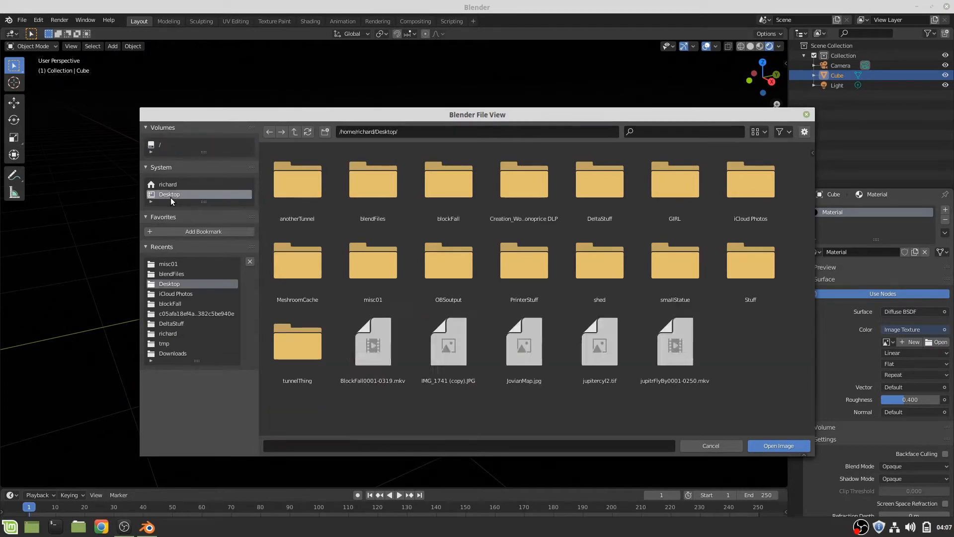
double_click(539, 344)
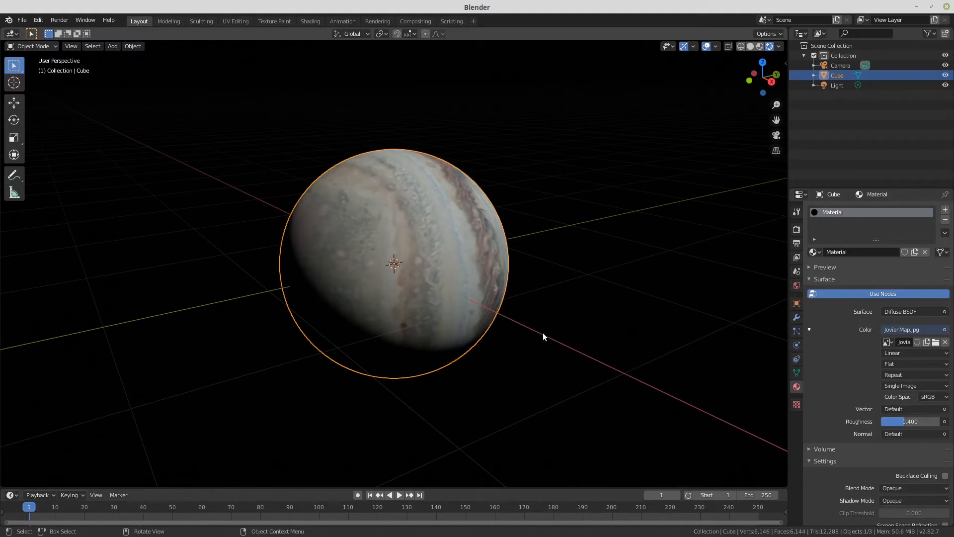
Step: Set the image texture's vector input to the Generated texture coordinate and check the mapping around the sphere
mouse_move(543, 335)
middle_down()
mouse_move(552, 303)
mouse_move(407, 279)
mouse_move(545, 341)
middle_up()
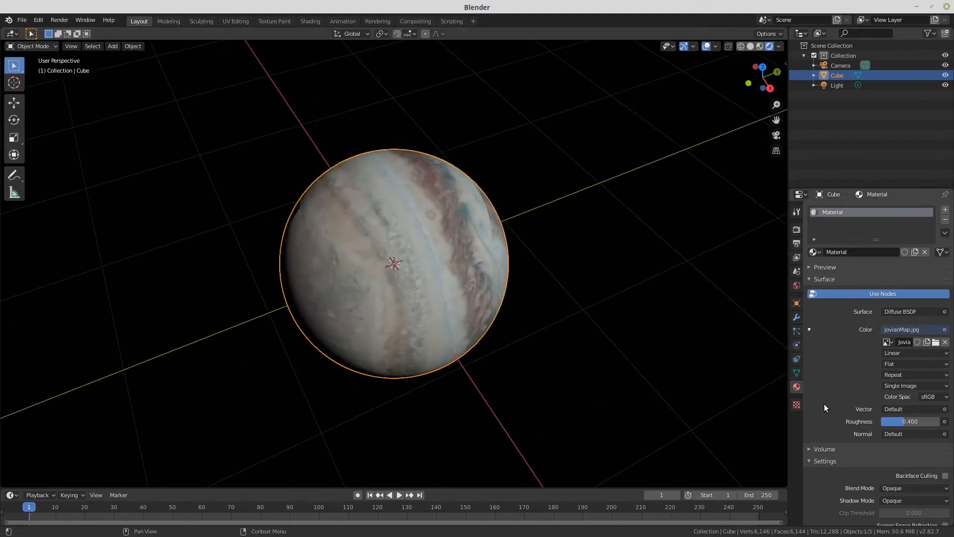
click(944, 409)
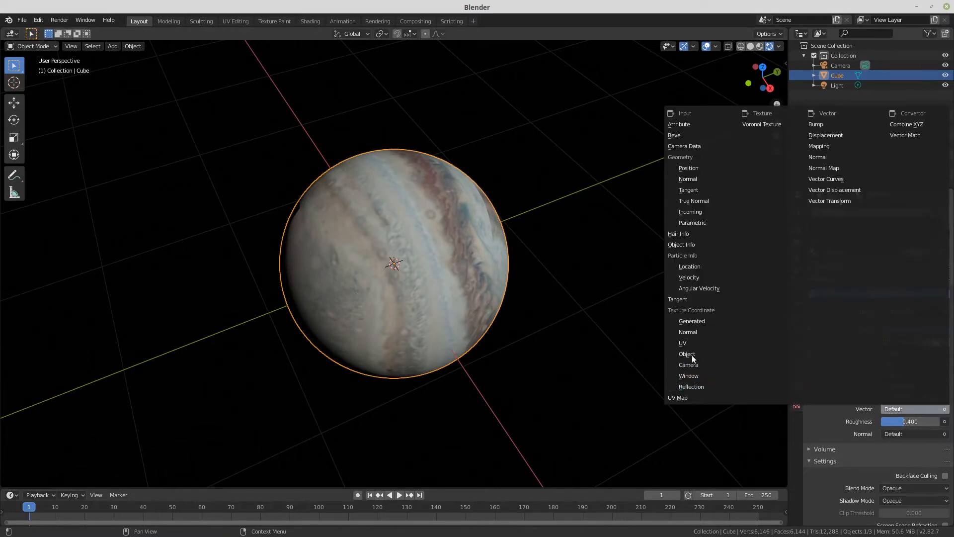
click(697, 321)
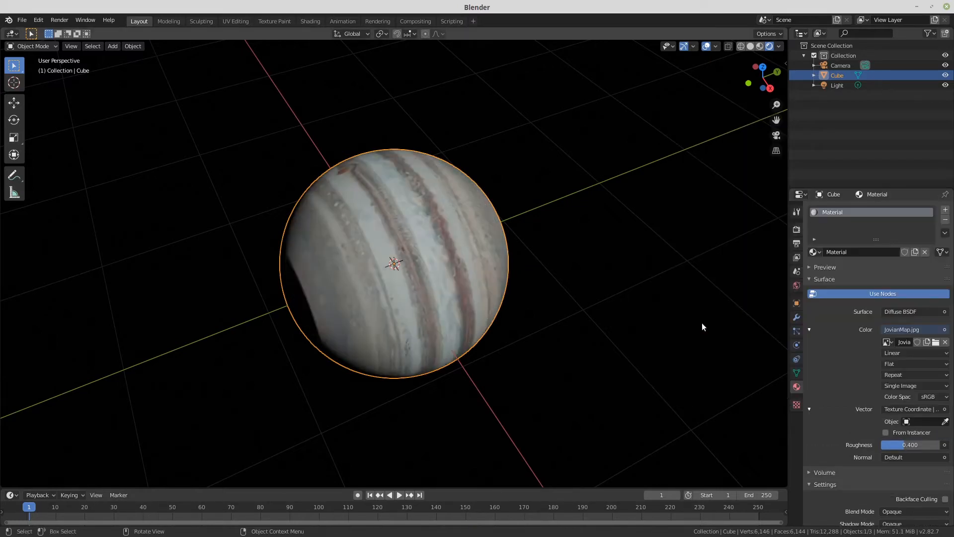
middle_drag(701, 327, 655, 321)
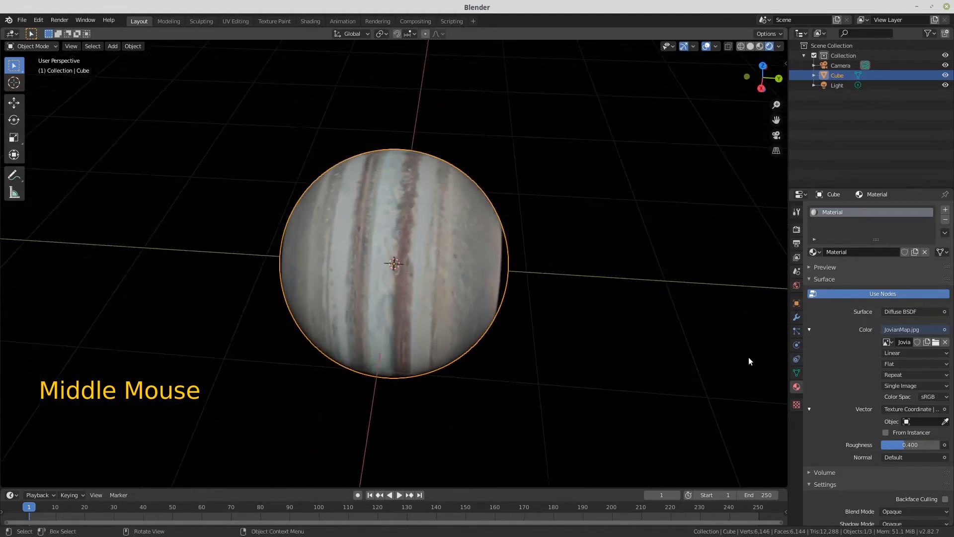
Step: Change the image texture's projection to Sphere and look at how it wraps the planet
click(945, 368)
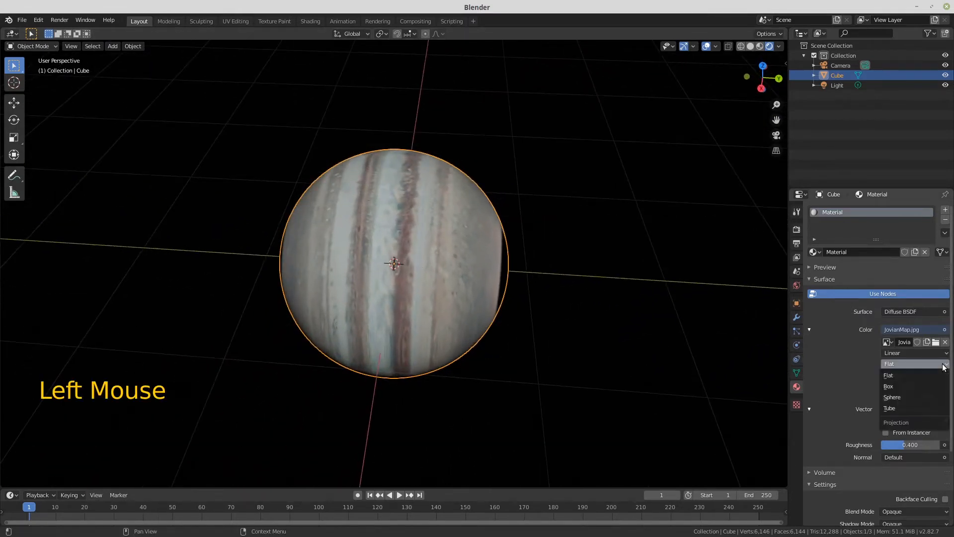
click(931, 397)
mouse_move(636, 293)
middle_down()
mouse_move(547, 283)
mouse_move(546, 225)
mouse_move(600, 185)
mouse_move(652, 228)
mouse_move(648, 291)
mouse_move(636, 299)
mouse_move(600, 251)
mouse_move(618, 187)
mouse_move(633, 236)
mouse_move(625, 291)
middle_up()
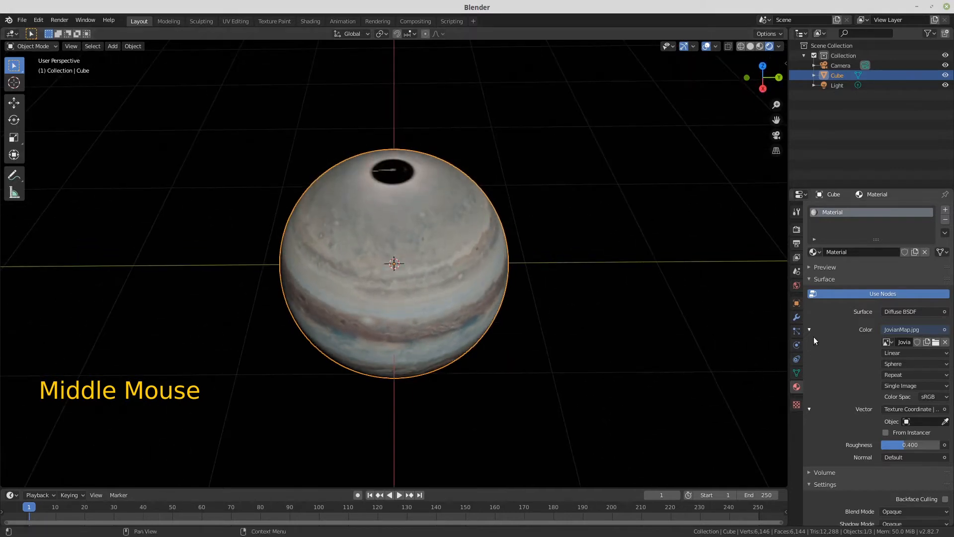
Step: Replace the sphere's texture image with jupitercyl2.tif from the Desktop folder
click(945, 331)
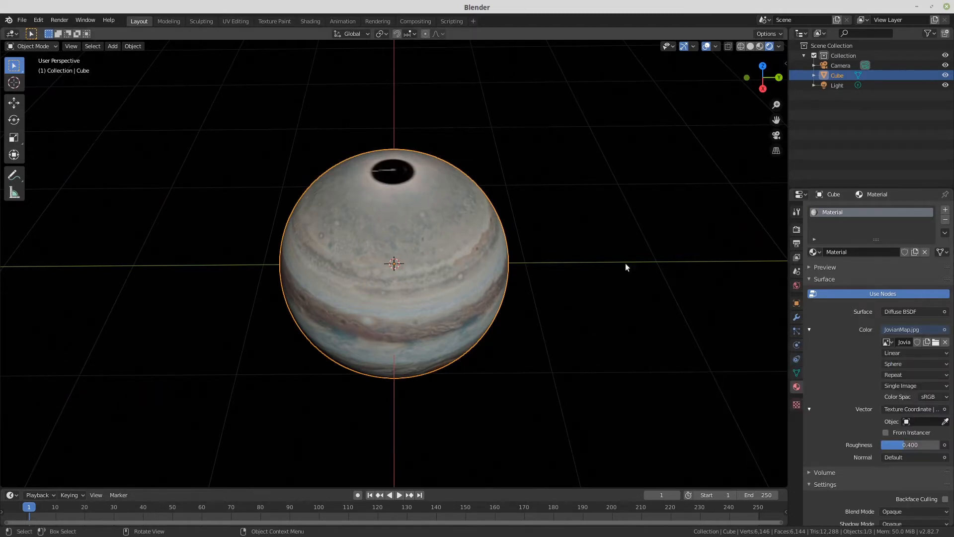
click(943, 329)
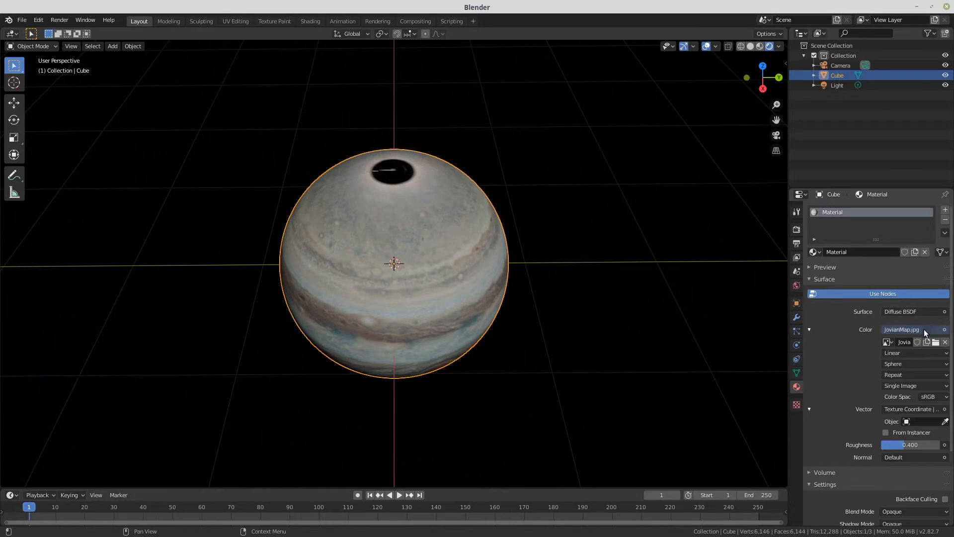
click(936, 342)
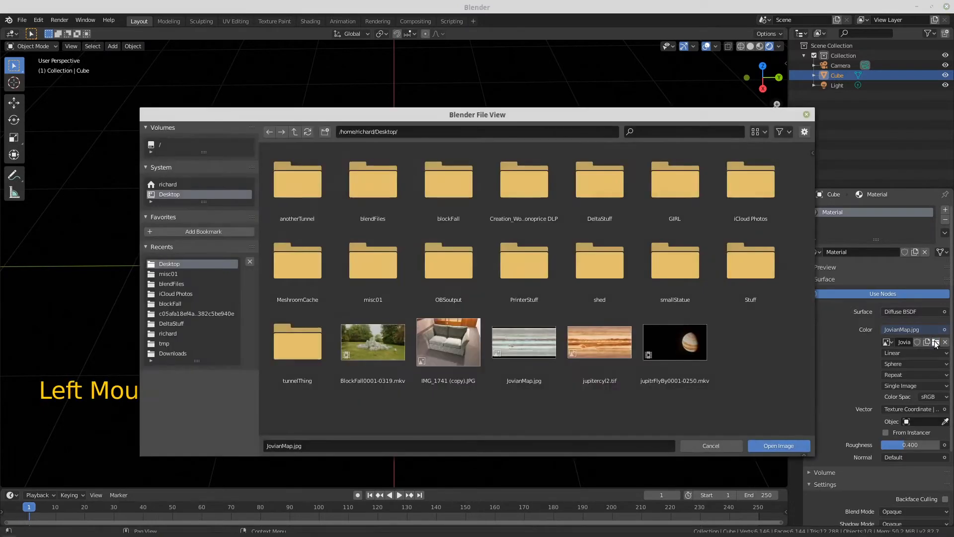
click(587, 338)
double_click(589, 338)
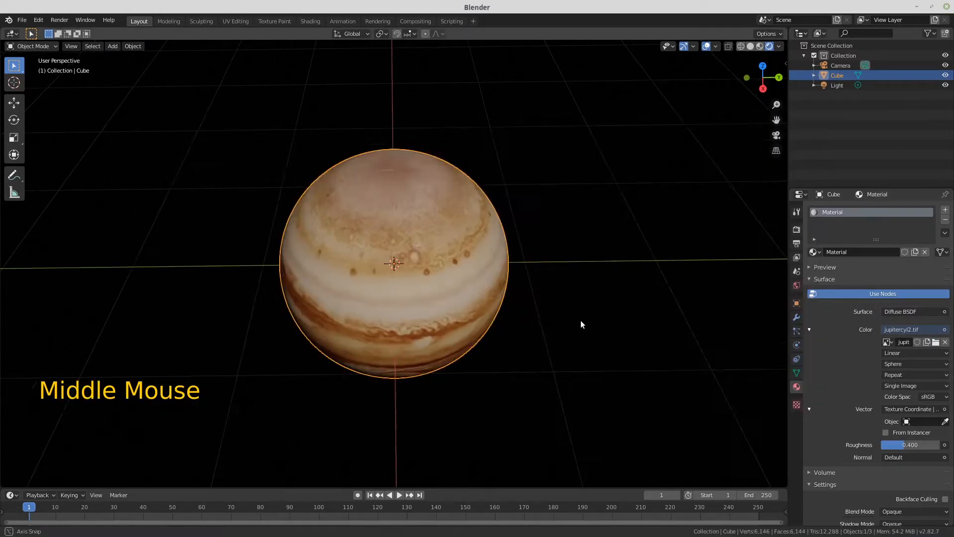
Step: Examine how the new Jupiter texture wraps the sphere around its pole, bands and shaded side
middle_drag(581, 320, 592, 366)
scroll(573, 312, down, 2)
scroll(573, 312, down, 1)
scroll(574, 311, up, 7)
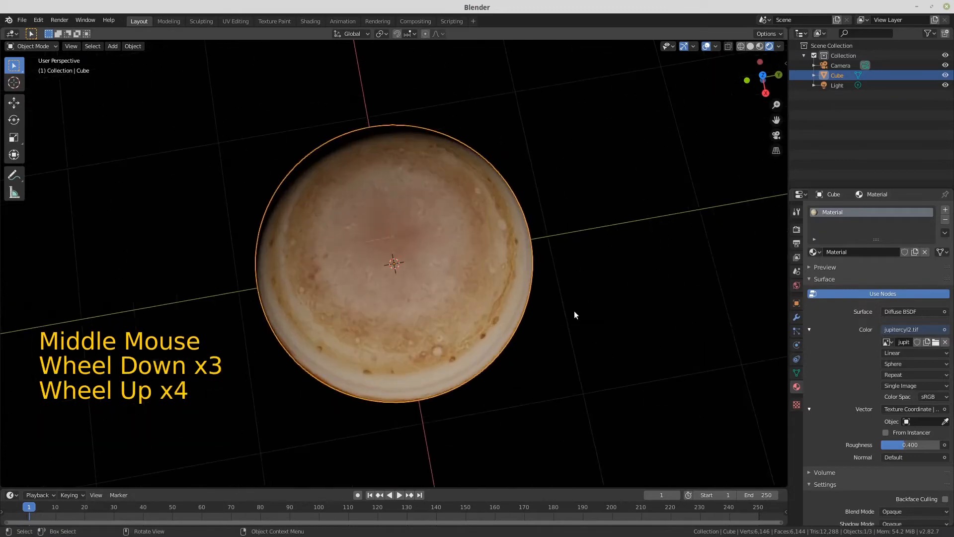
scroll(586, 300, down, 2)
middle_drag(587, 300, 386, 232)
scroll(385, 231, down, 1)
scroll(418, 226, down, 2)
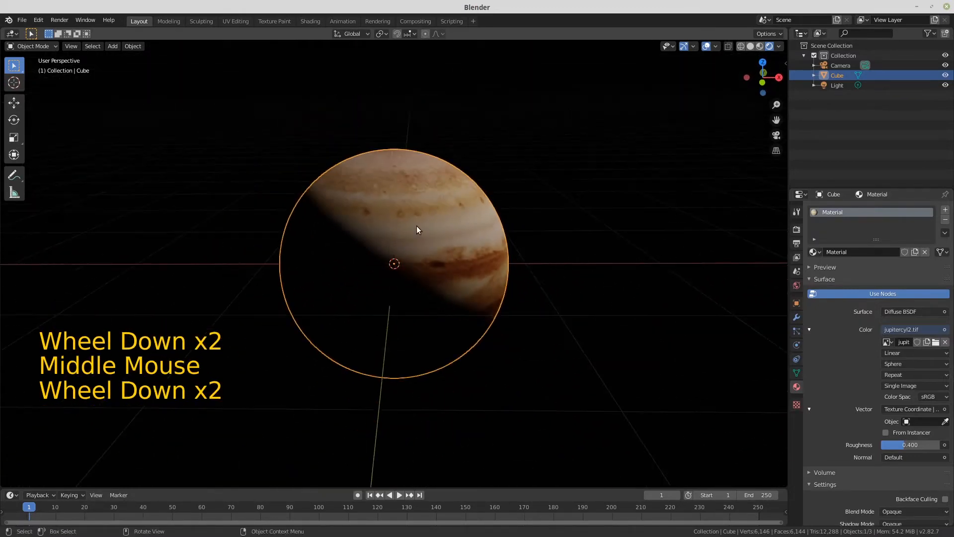
scroll(425, 223, up, 5)
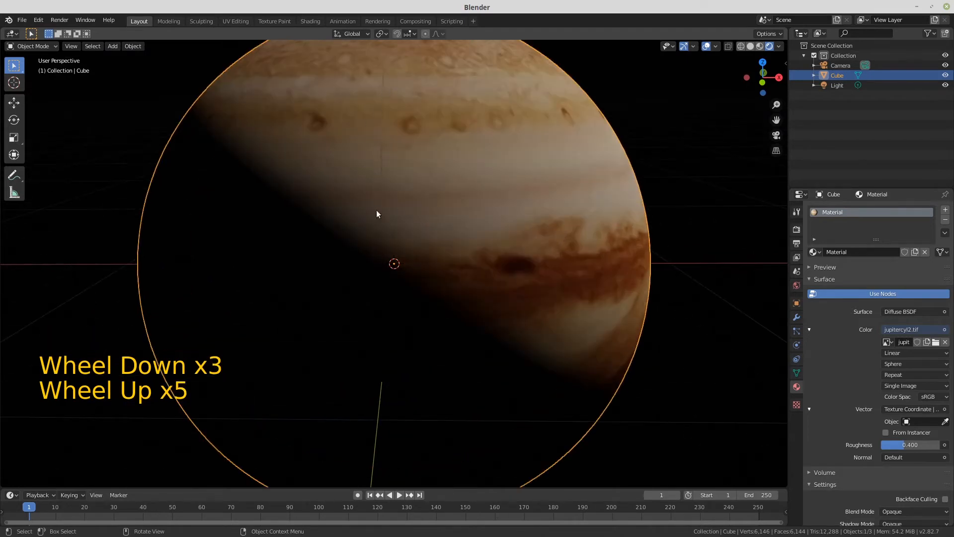
scroll(534, 160, down, 3)
scroll(544, 184, down, 1)
middle_drag(552, 201, 509, 213)
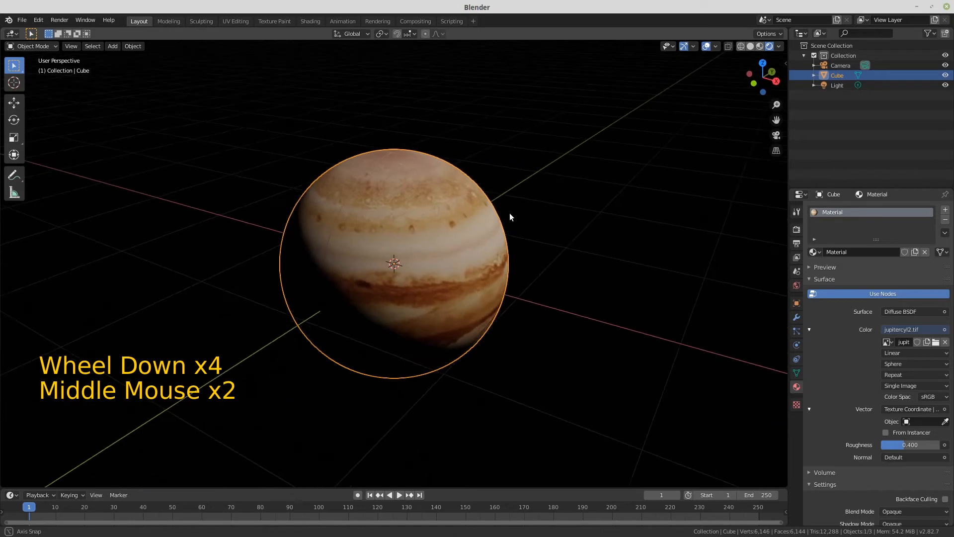
Step: Rotate the planet sphere around the global Z axis to bring another part of the texture into the light
click(497, 263)
key(r)
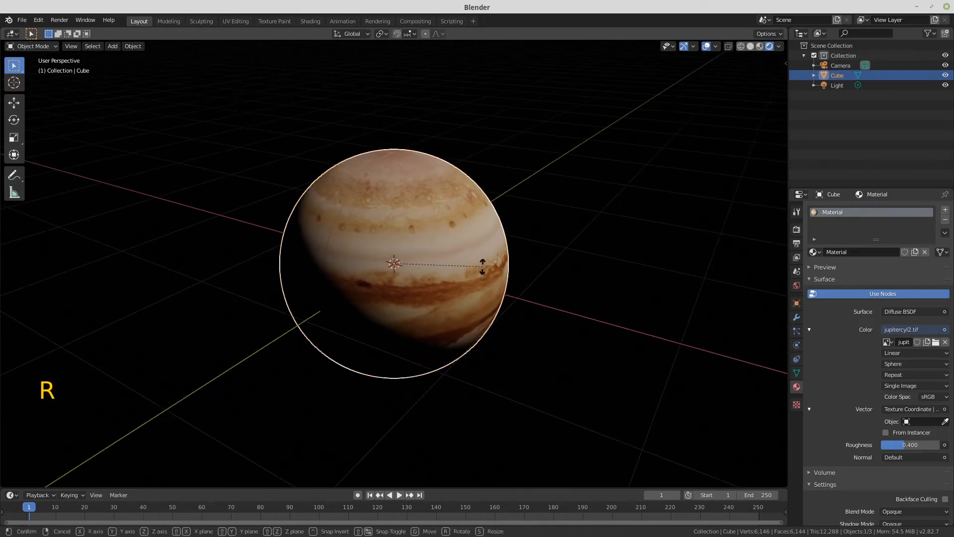
key(z)
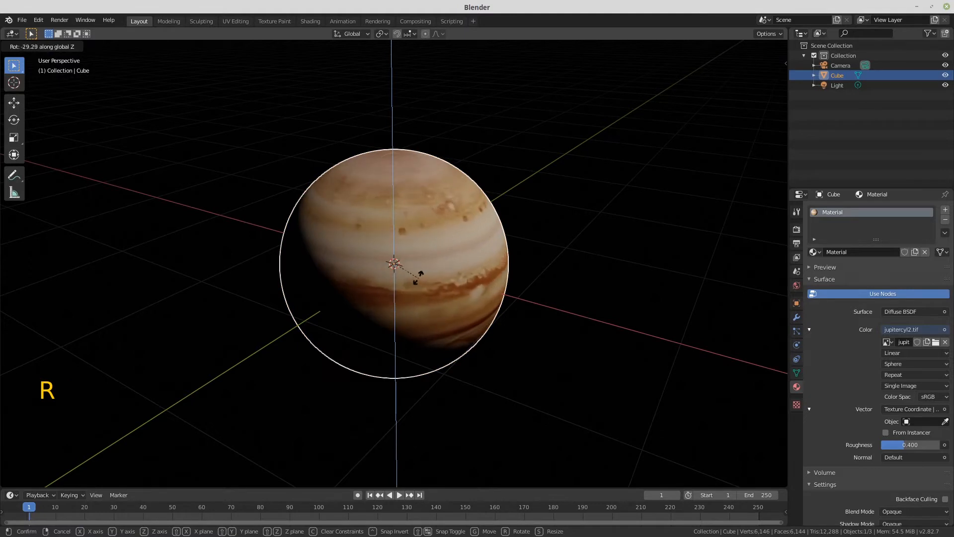
click(533, 250)
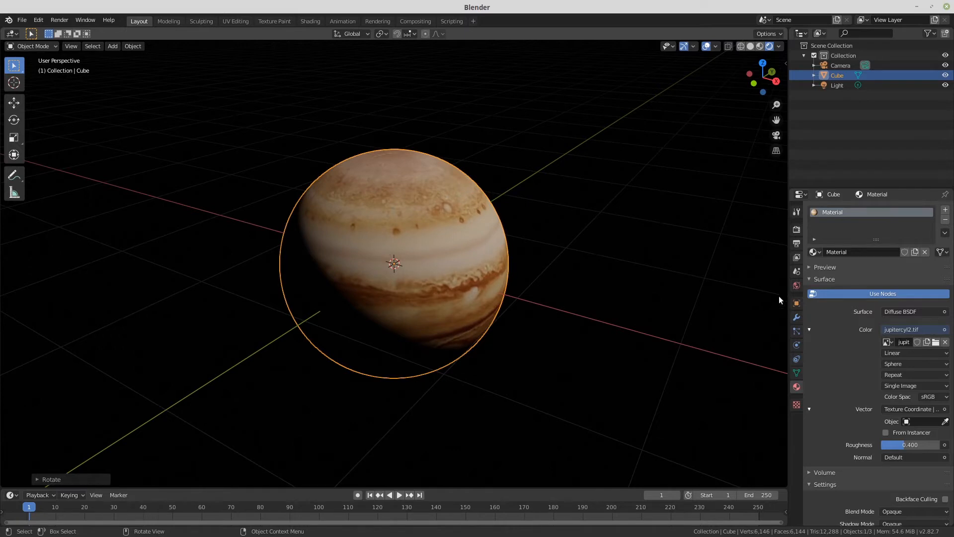
Step: Change the light's type to Sun and set its X, Y and Z rotation to 0°
click(841, 87)
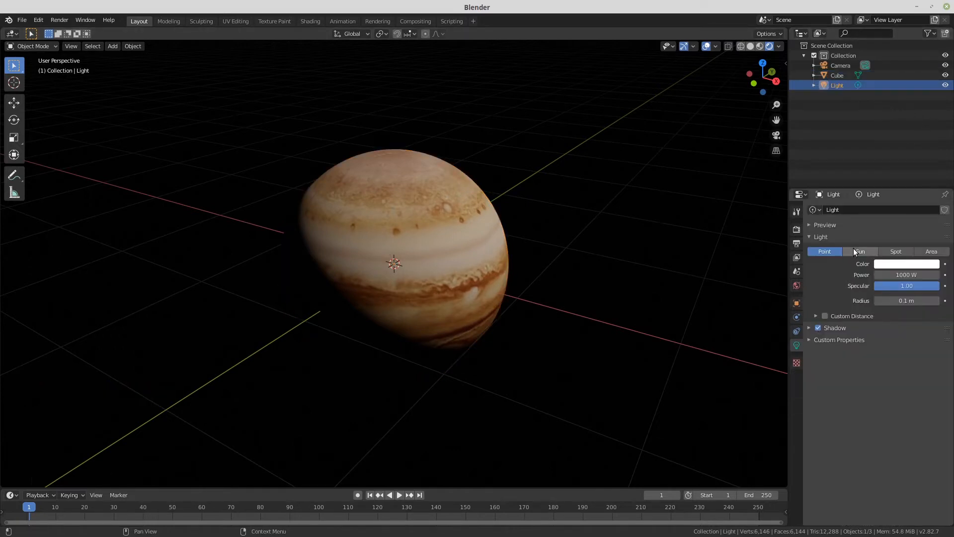
click(854, 250)
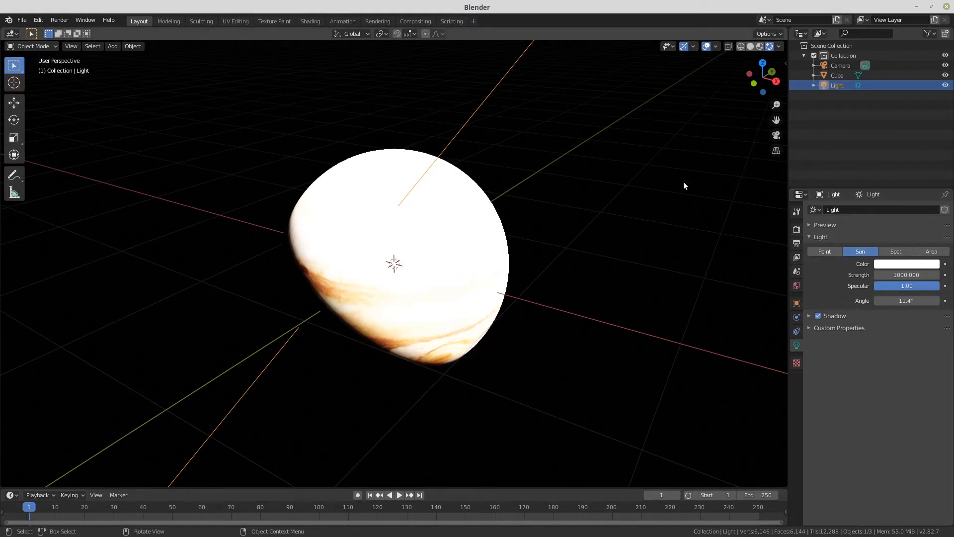
key(n)
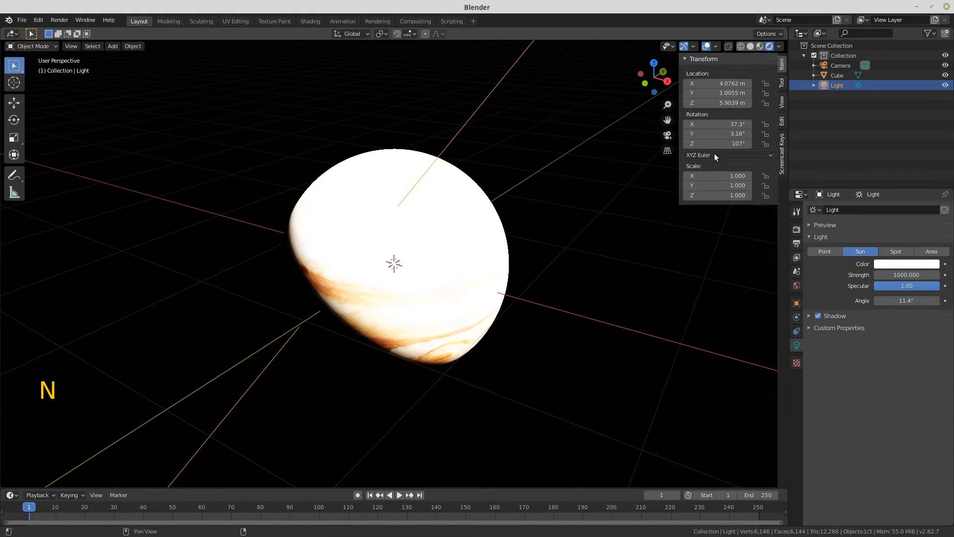
click(721, 125)
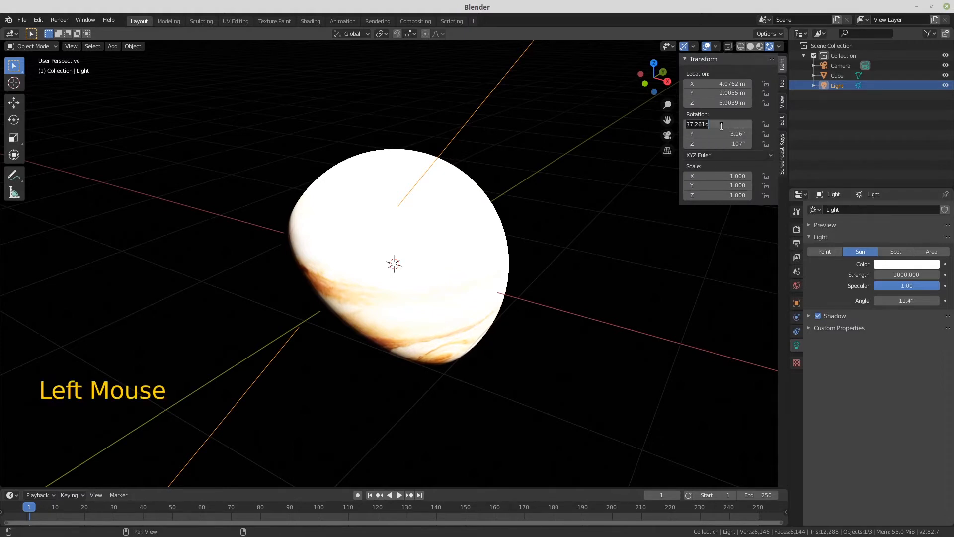
text(0)
key(Tab)
text(0)
key(Tab)
text(0)
key(Tab)
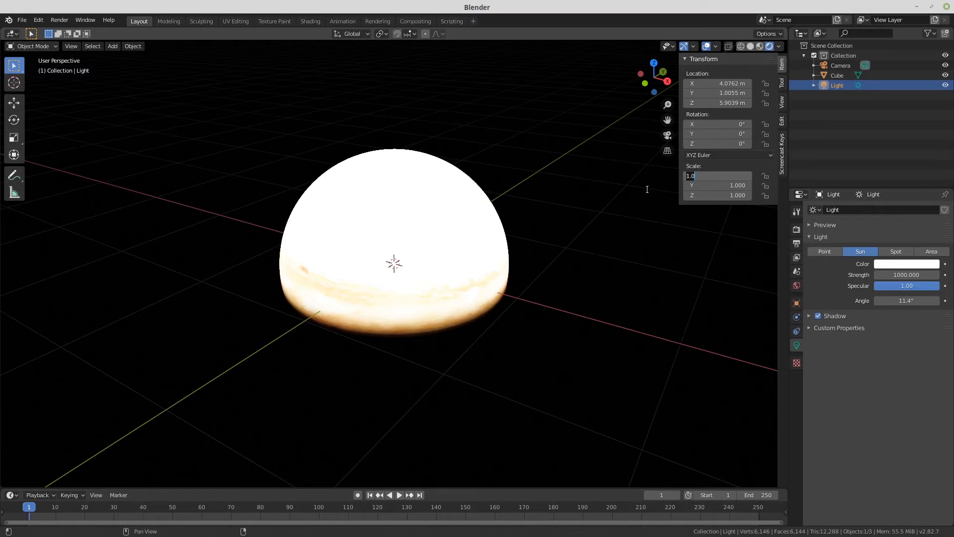
key(Return)
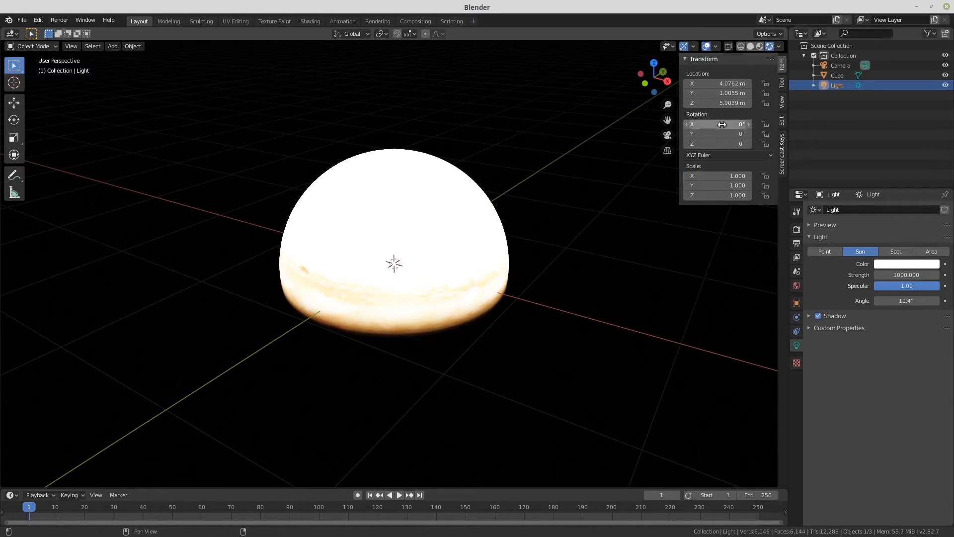
Step: Set the sun light's Y rotation to 90°
click(718, 133)
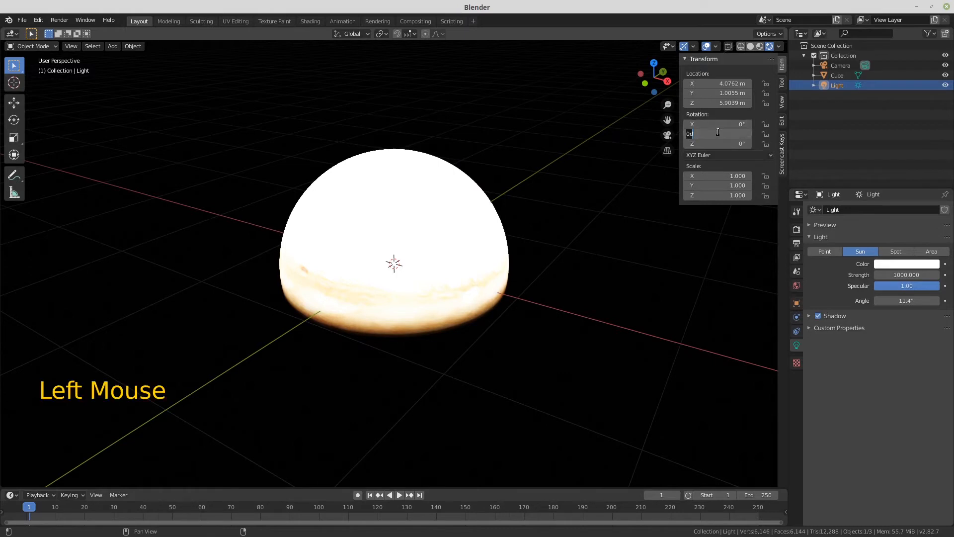
text(90)
key(Return)
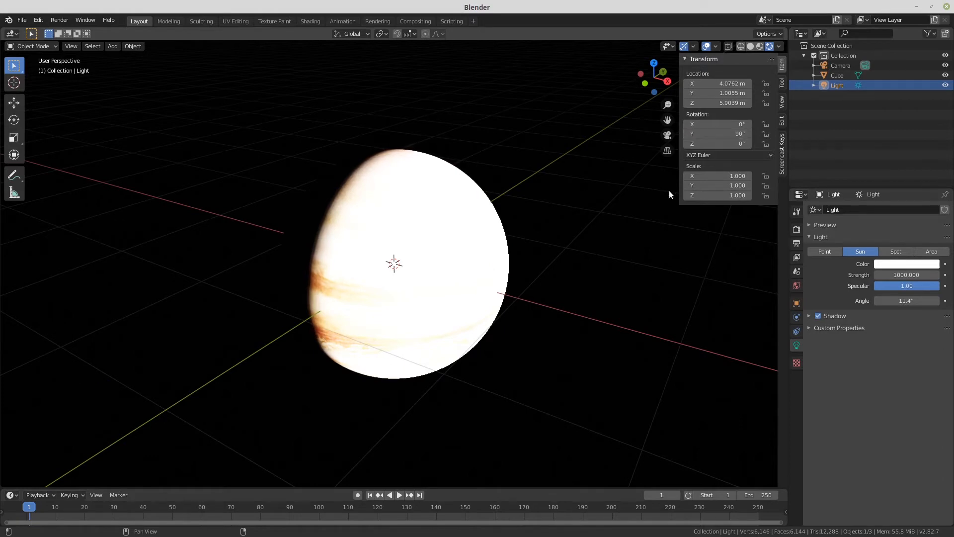
Step: Set the sun light's strength to 5 and check the lighting on the planet
click(903, 275)
text(5)
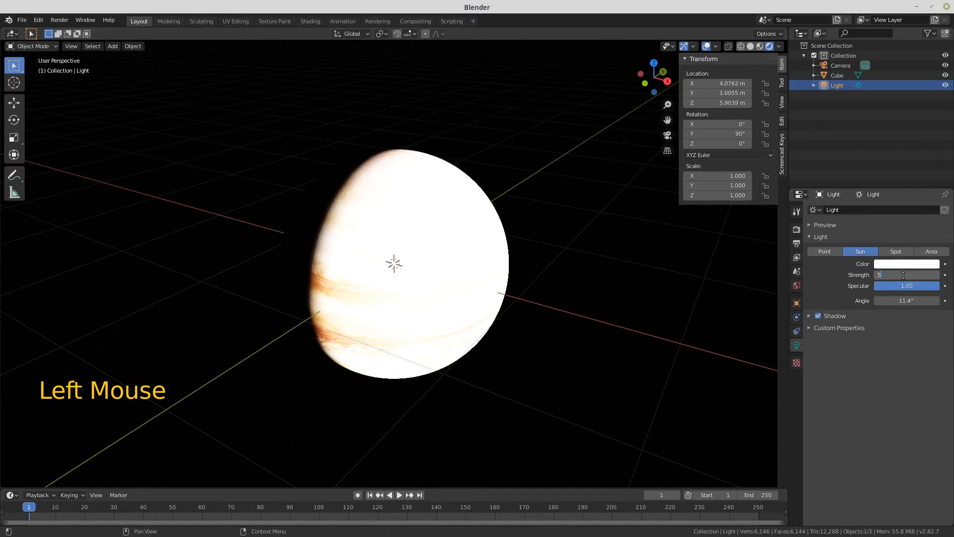
key(Return)
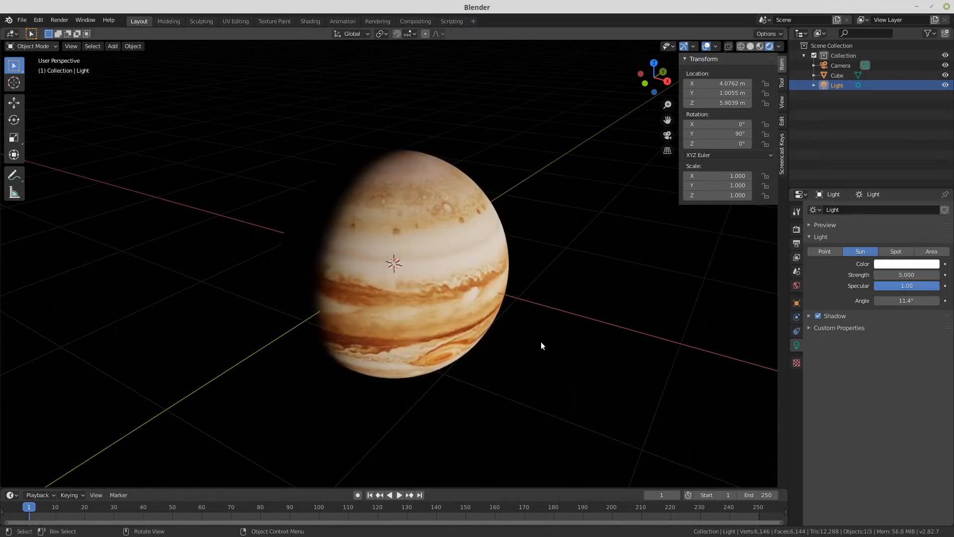
middle_drag(541, 345, 531, 319)
scroll(532, 319, up, 3)
scroll(532, 319, down, 7)
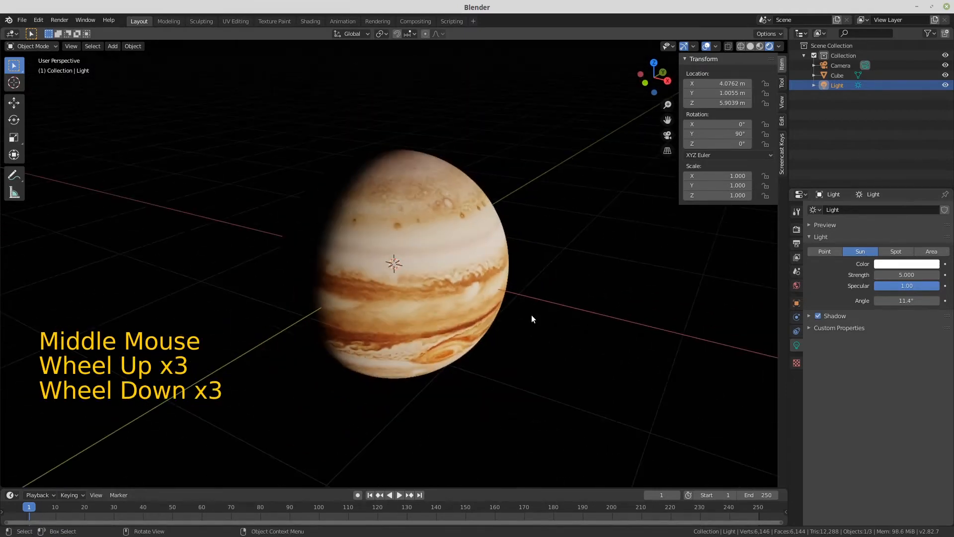
scroll(528, 315, up, 2)
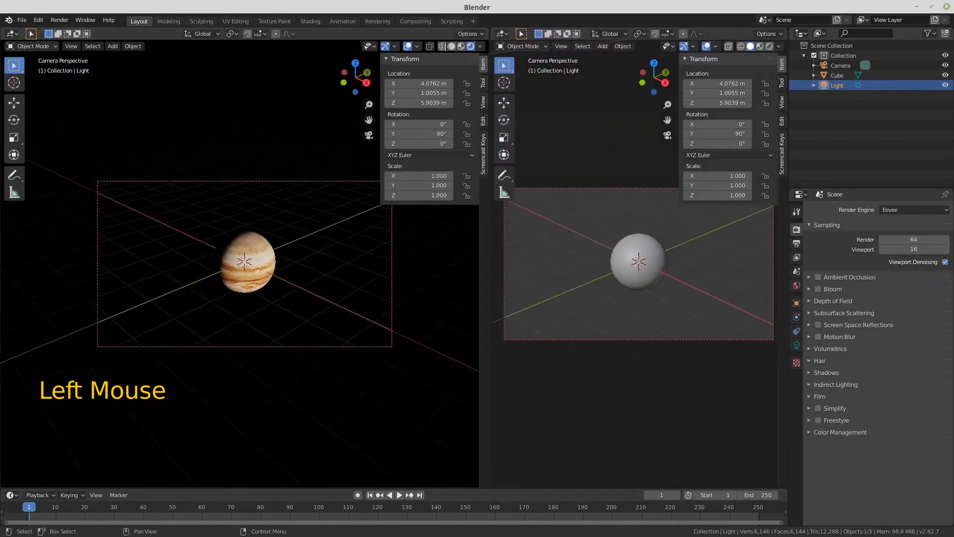
Step: Split the 3D viewport in two and turn the new area into a Shader Editor showing the World nodes
drag(444, 46, 407, 49)
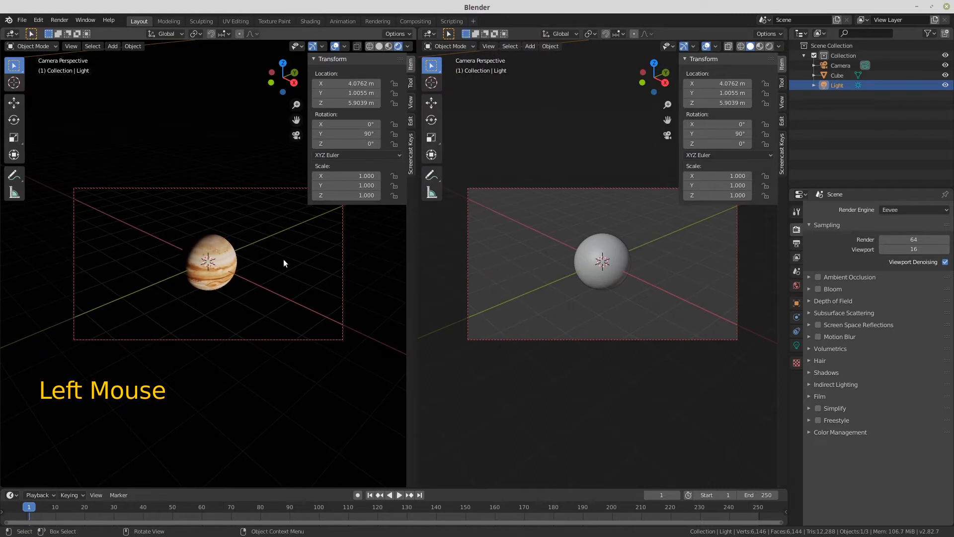
scroll(284, 259, down, 2)
scroll(285, 259, up, 3)
scroll(285, 259, up, 1)
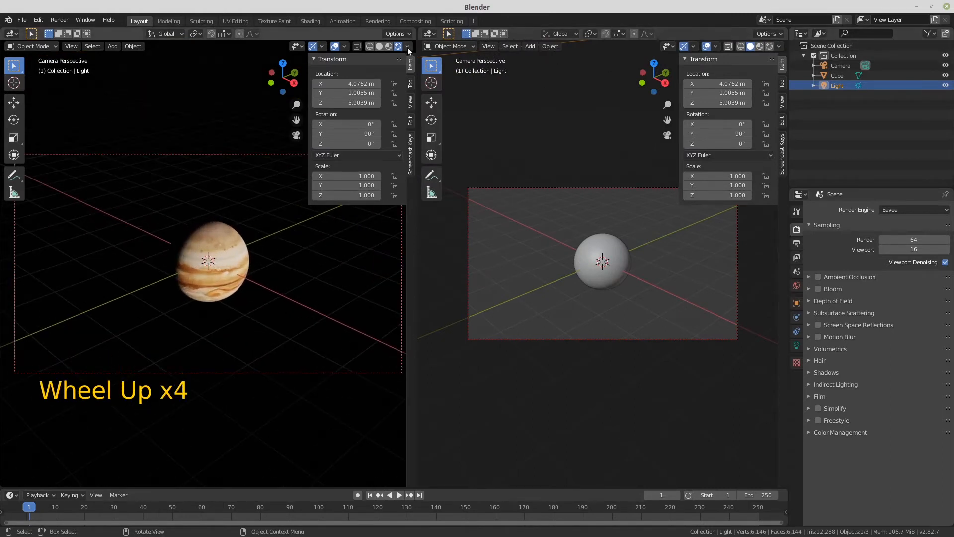
click(430, 35)
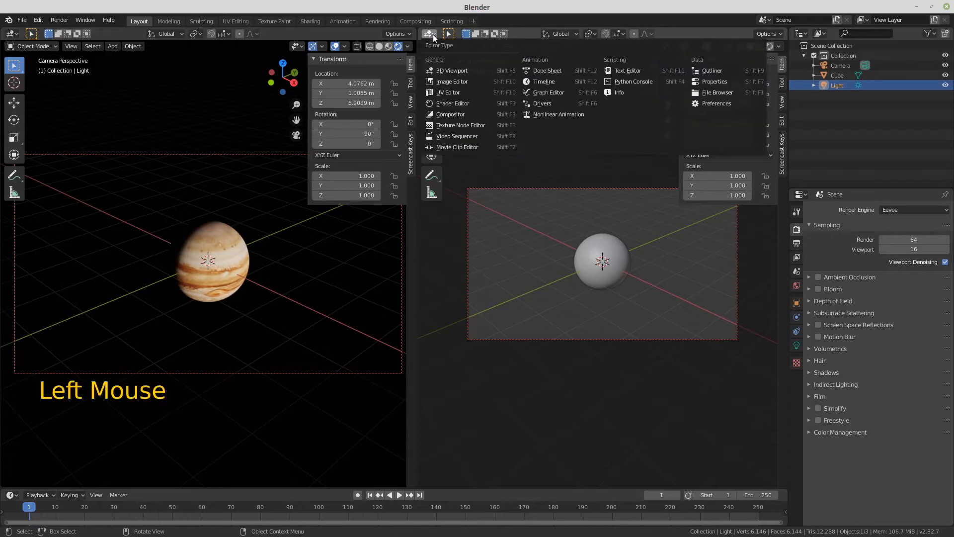
click(442, 103)
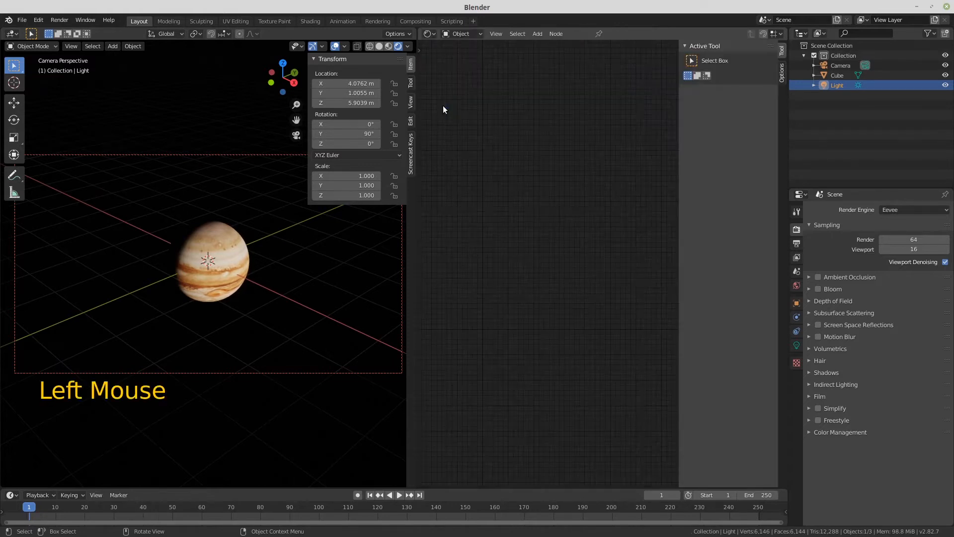
click(477, 32)
click(465, 55)
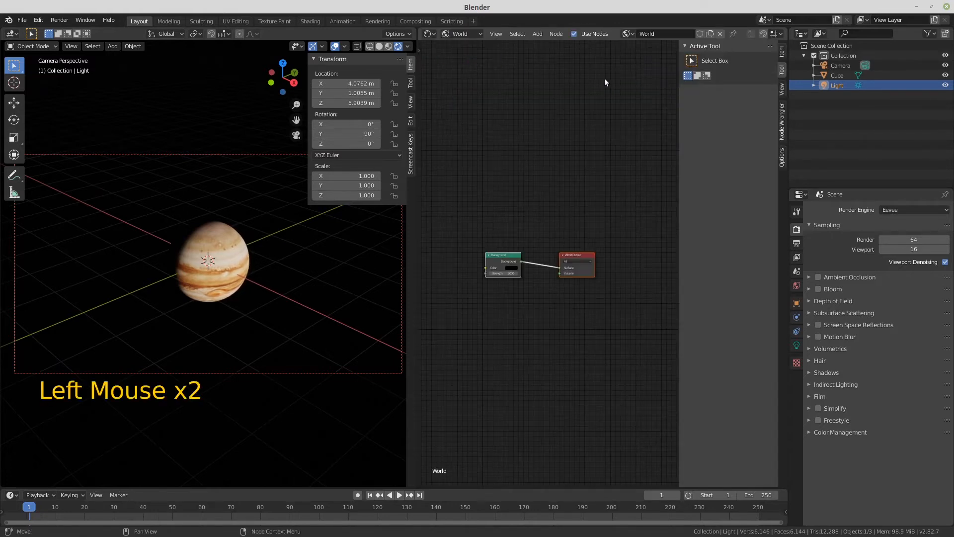
Step: Add a Voronoi Texture node to the World node tree, below and before the Background node
key(n)
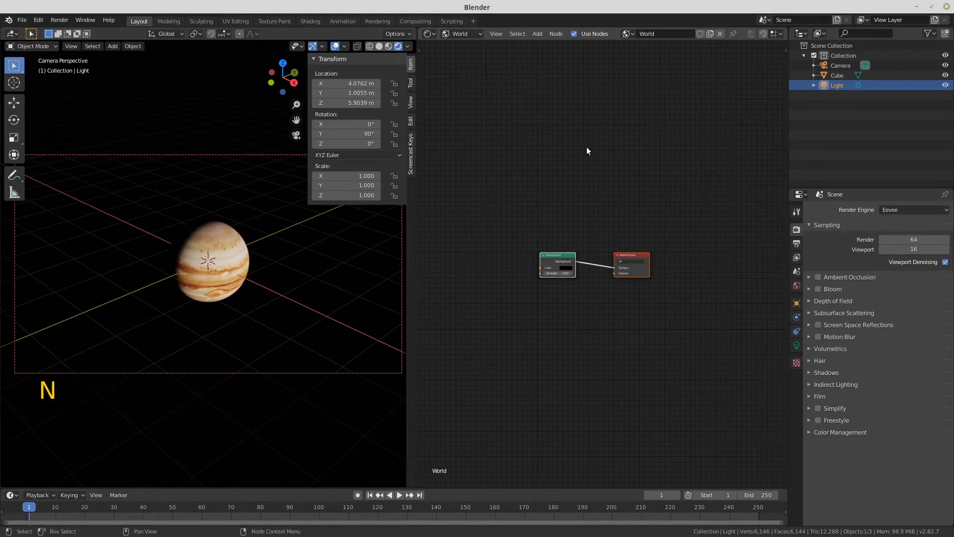
scroll(581, 149, down, 3)
scroll(582, 148, up, 14)
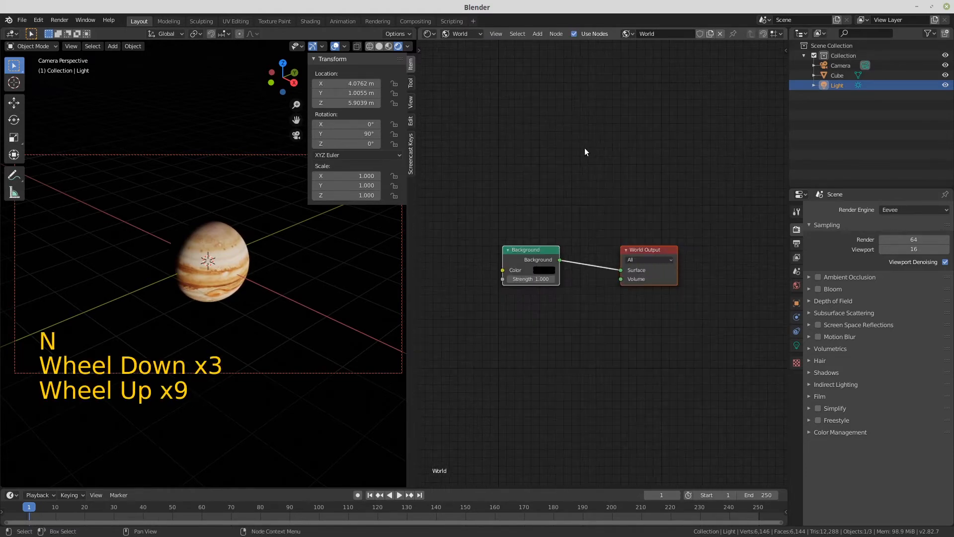
scroll(585, 149, up, 2)
middle_drag(592, 142, 654, 83)
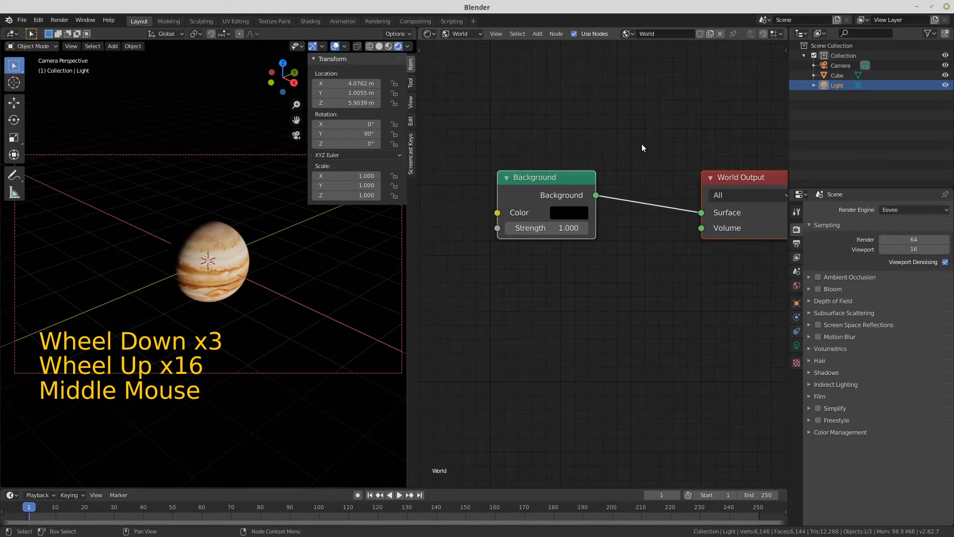
key(shift+a)
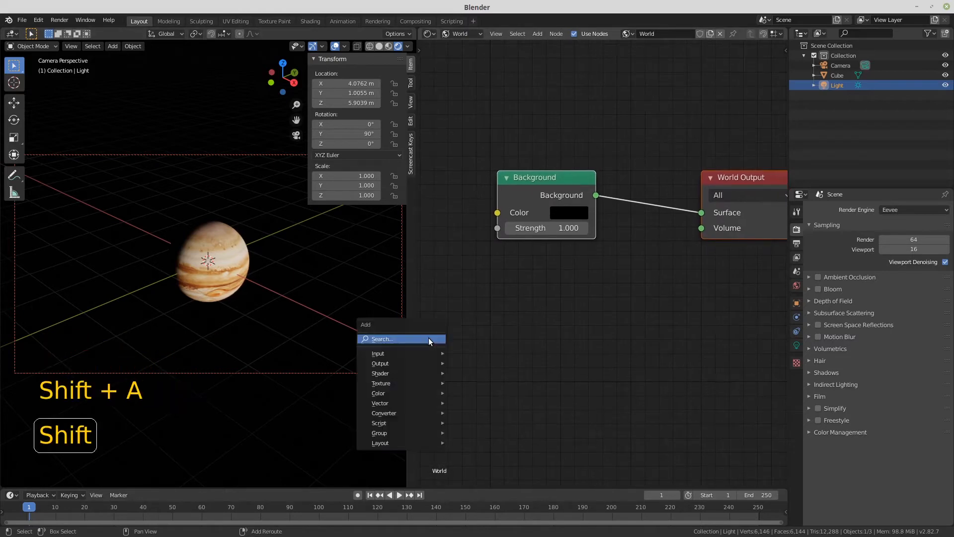
mouse_move(410, 385)
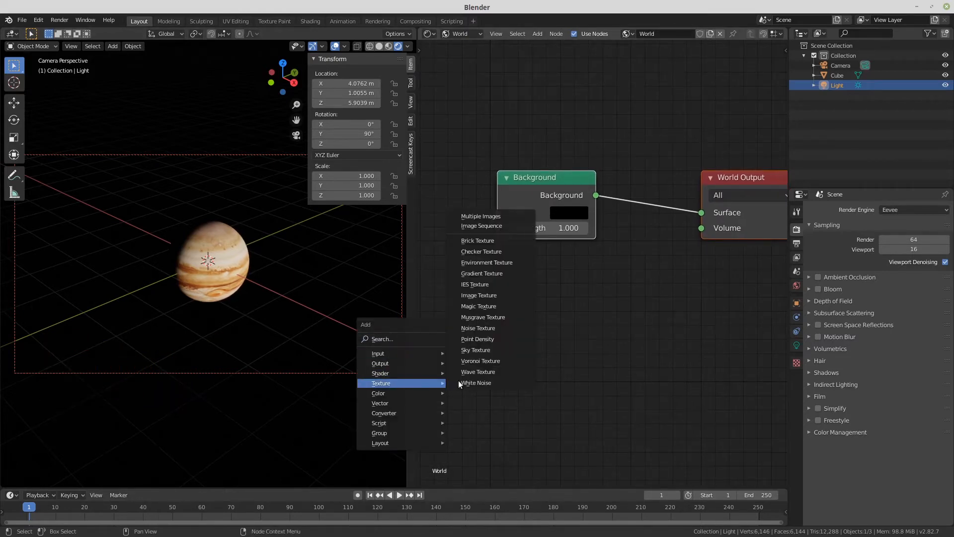
click(487, 362)
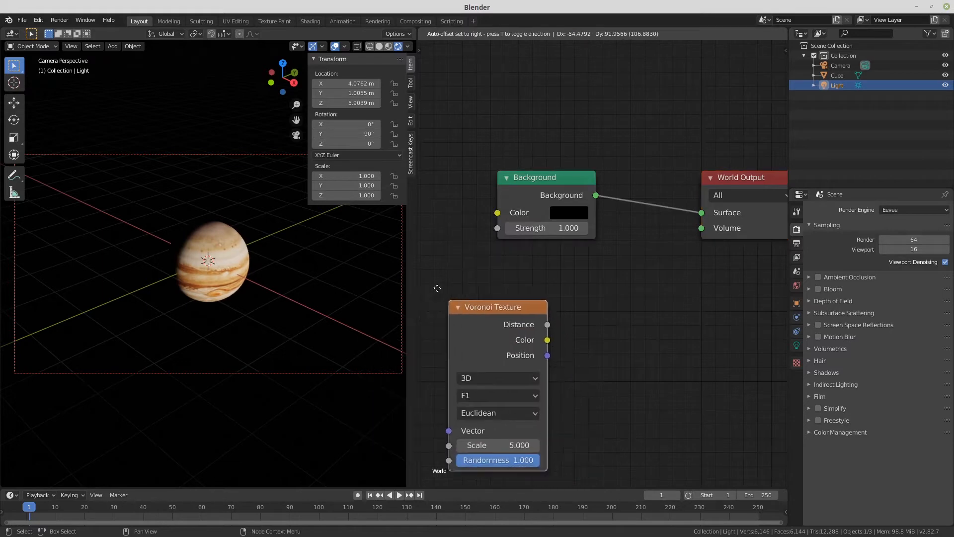
click(776, 250)
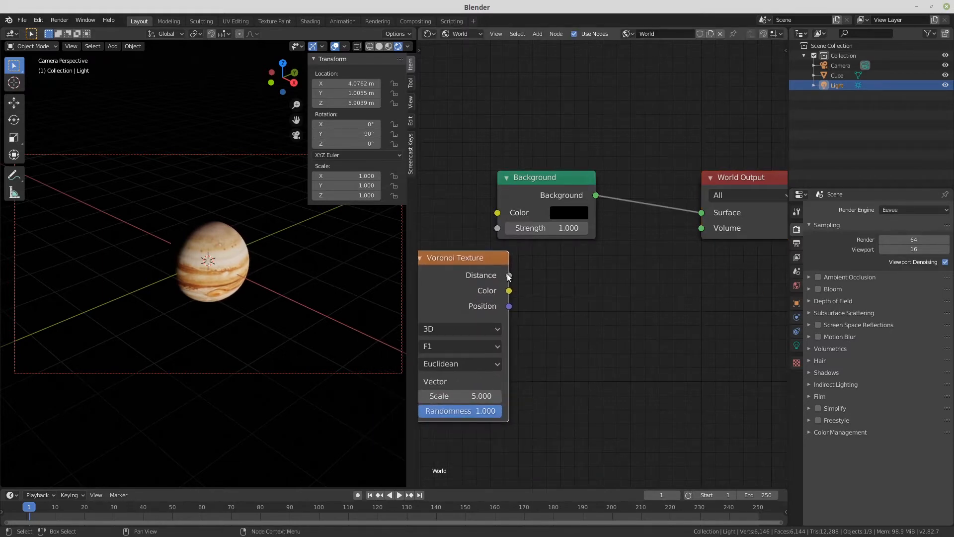
Step: Connect the Voronoi Texture's Distance output to the Background color and set the texture's scale to 60.8
drag(509, 275, 497, 212)
drag(529, 175, 603, 185)
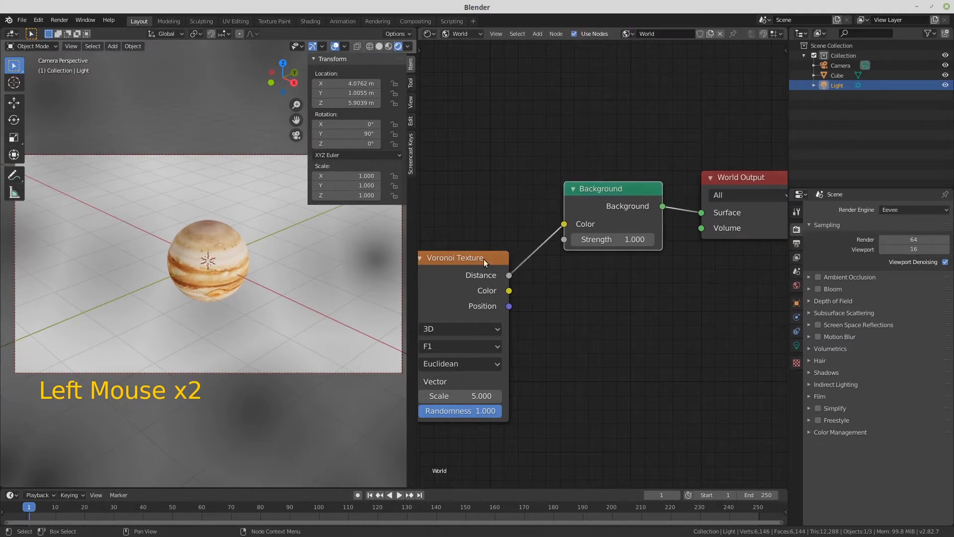
click(459, 396)
drag(460, 396, 736, 395)
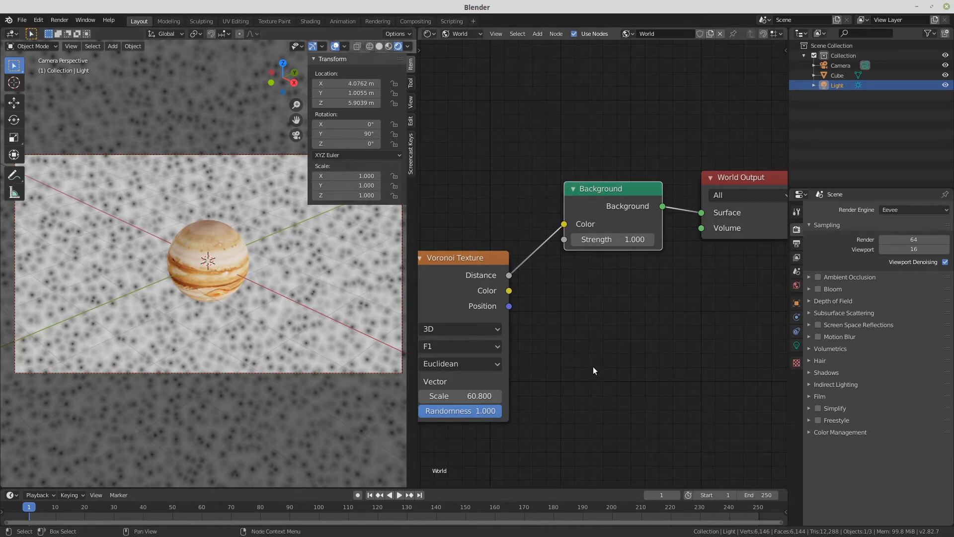
Step: Insert a ColorRamp node between the Voronoi Texture's Distance output and the Background color
key(shift+a)
mouse_move(596, 397)
click(639, 277)
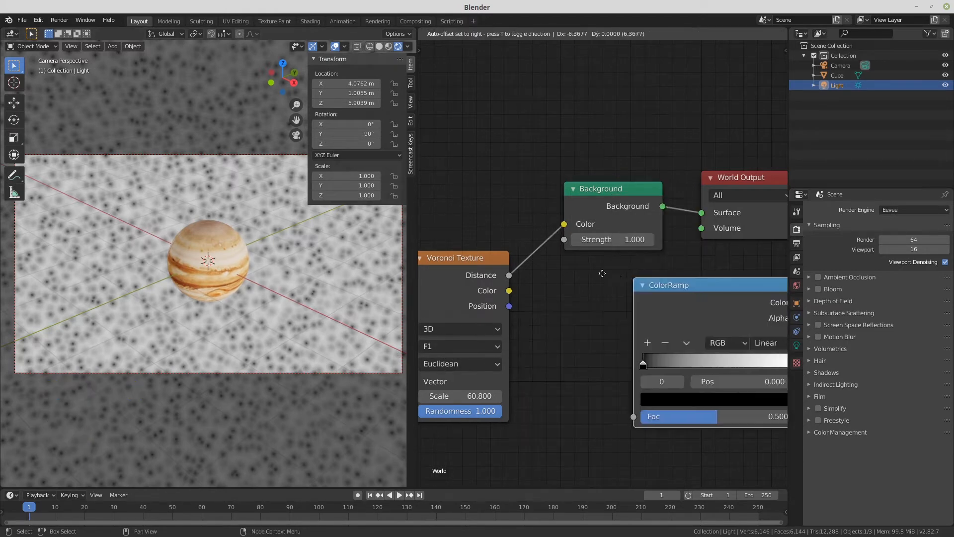
click(530, 243)
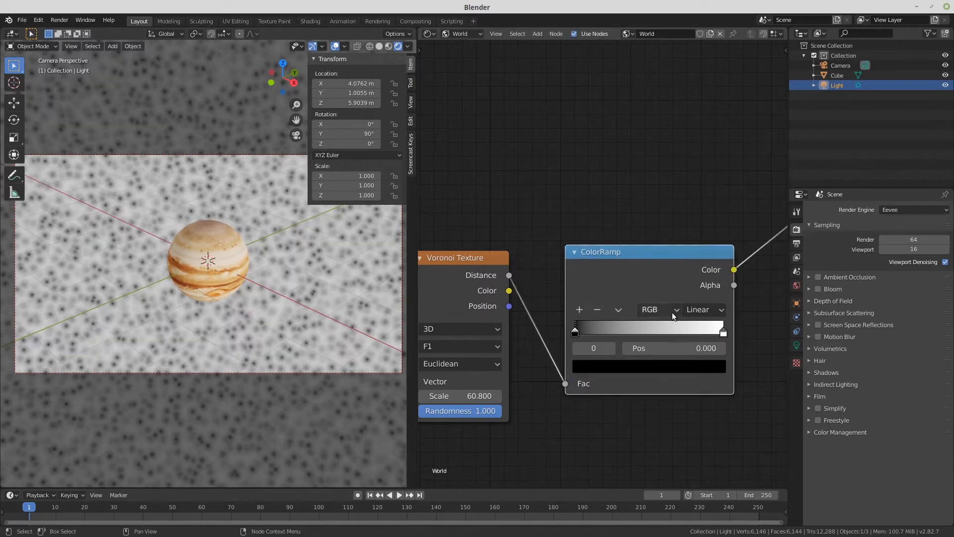
Step: Flip the world ColorRamp, move its black stop to position 0.068, and test-render the starry background
click(618, 309)
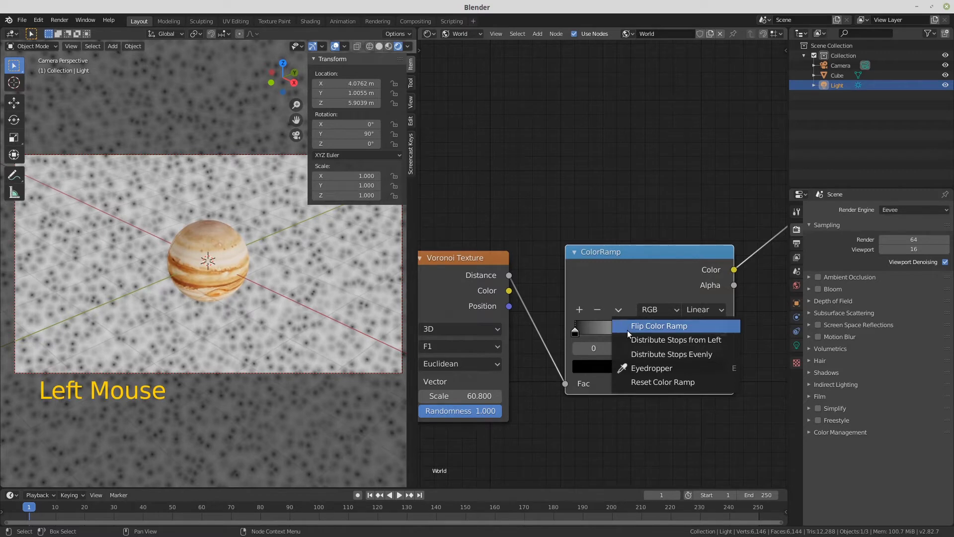
click(627, 330)
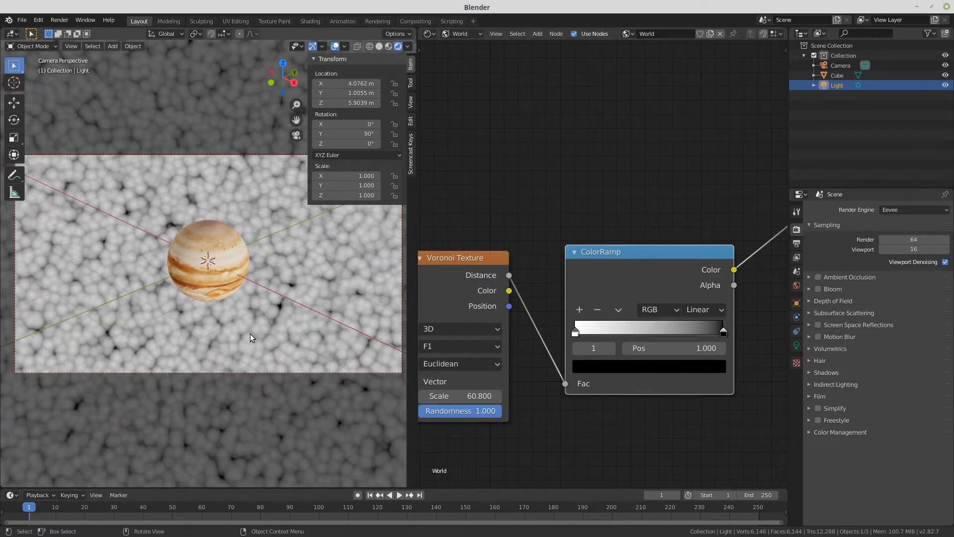
click(724, 332)
drag(723, 332, 577, 335)
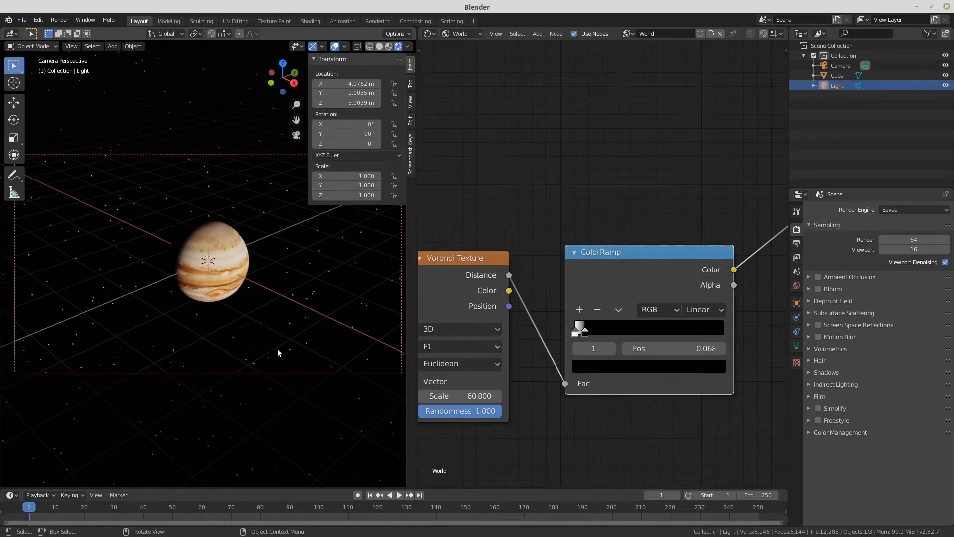
key(F12)
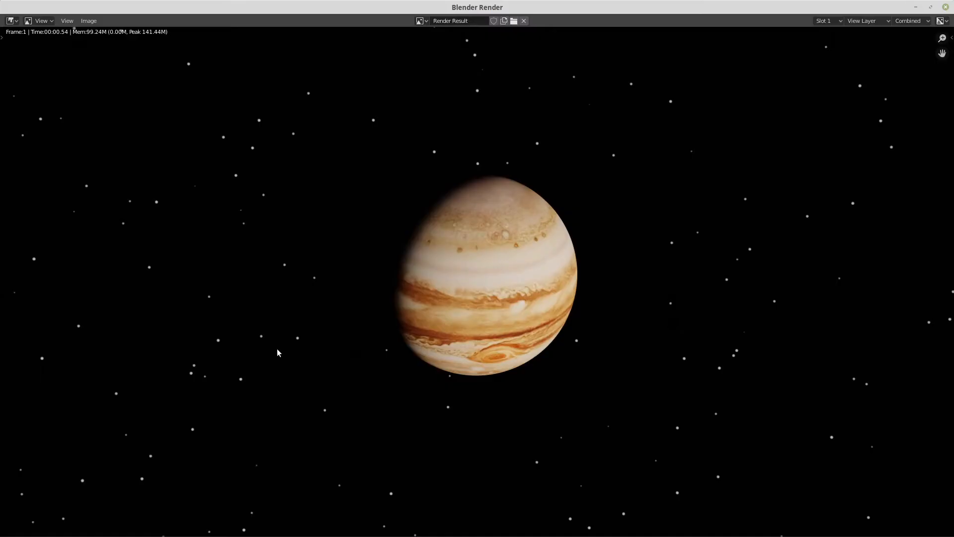
key(Escape)
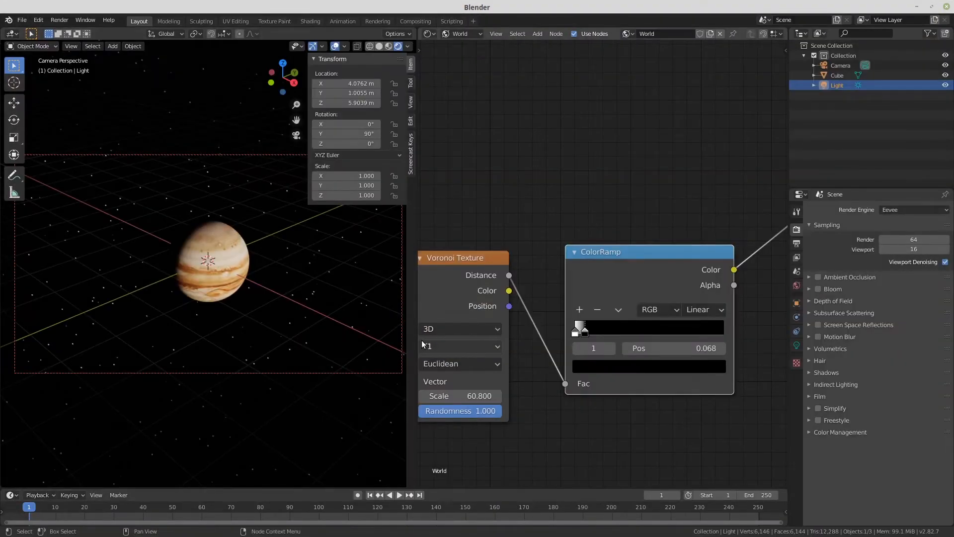
Step: Select the camera outside the camera view and set its Z location to 0 m
scroll(422, 342, up, 3)
scroll(434, 335, down, 7)
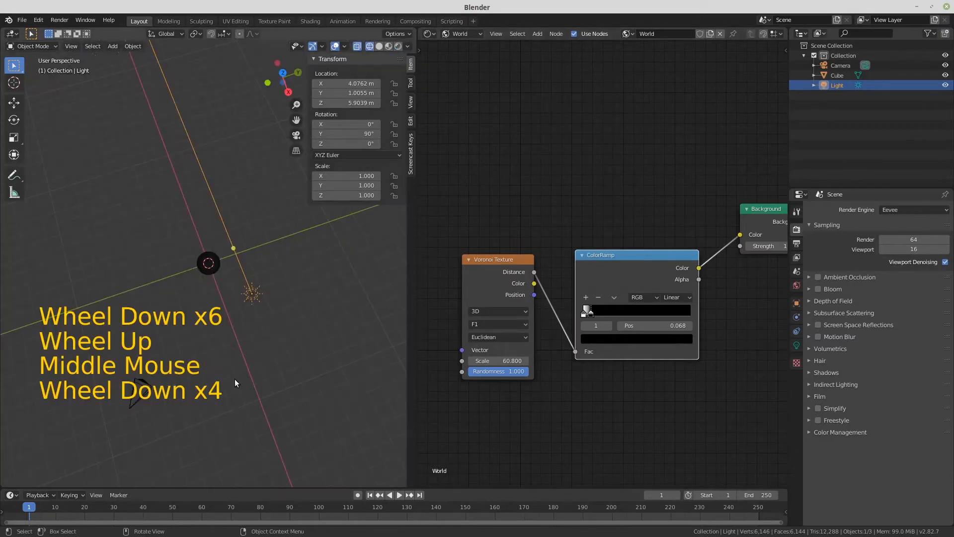
scroll(232, 379, up, 1)
scroll(231, 384, down, 1)
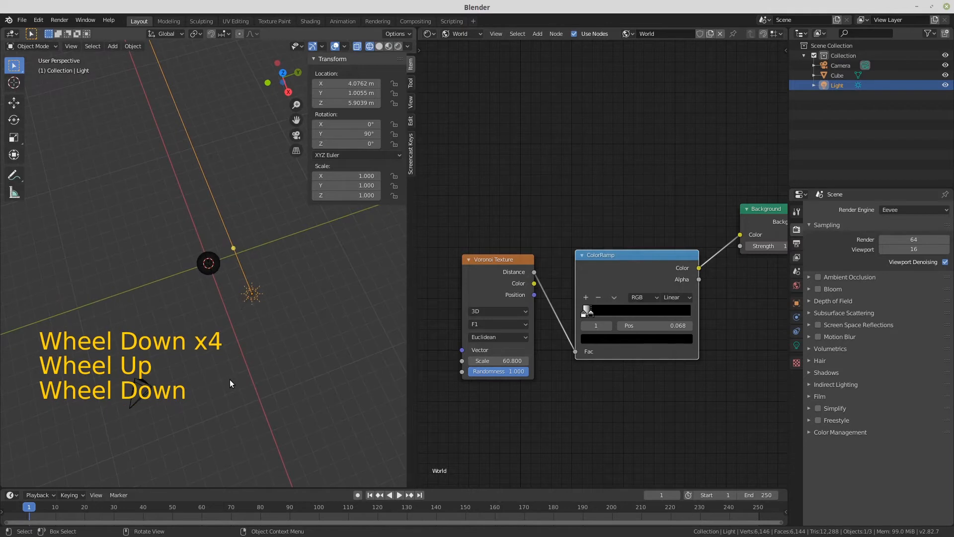
scroll(229, 383, up, 1)
scroll(230, 384, down, 1)
scroll(230, 383, up, 1)
middle_drag(230, 383, 218, 294)
click(48, 134)
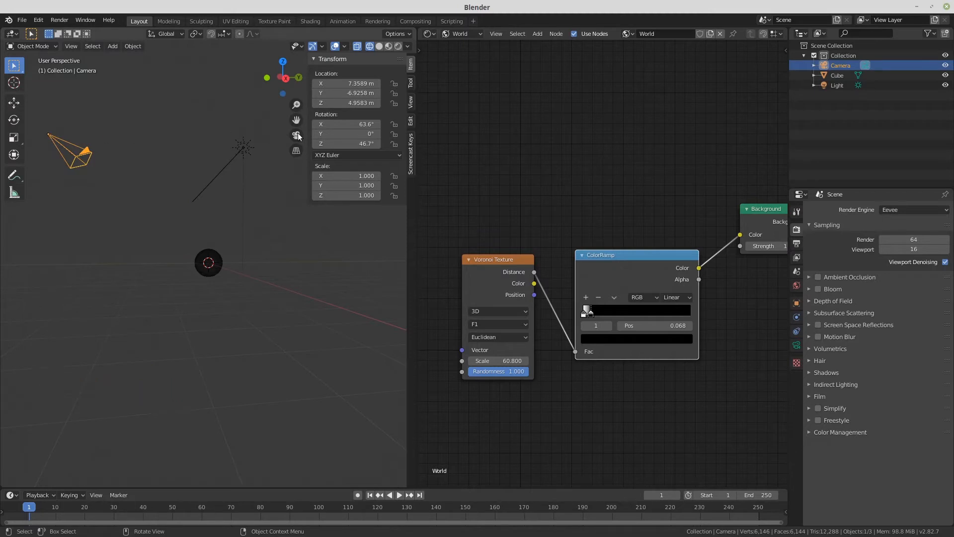
click(352, 102)
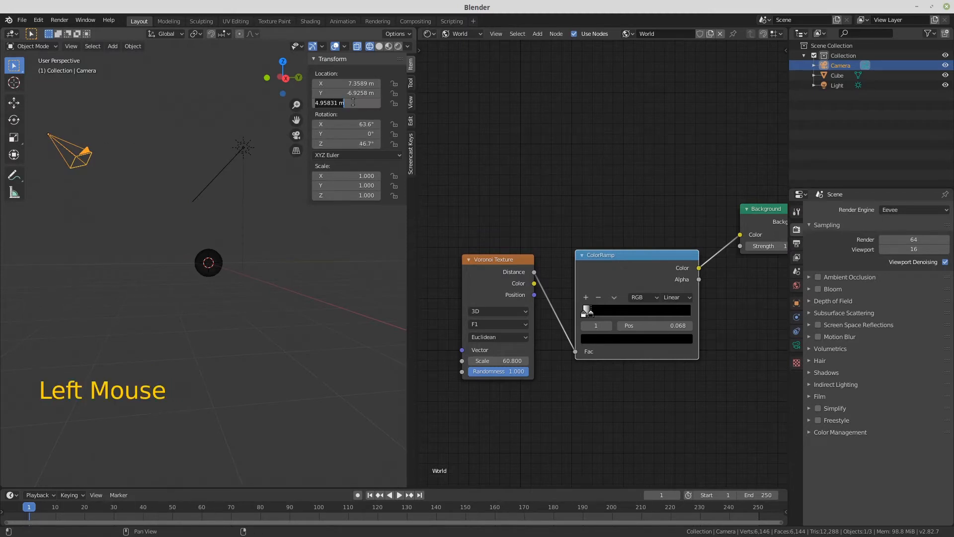
text(0)
key(Return)
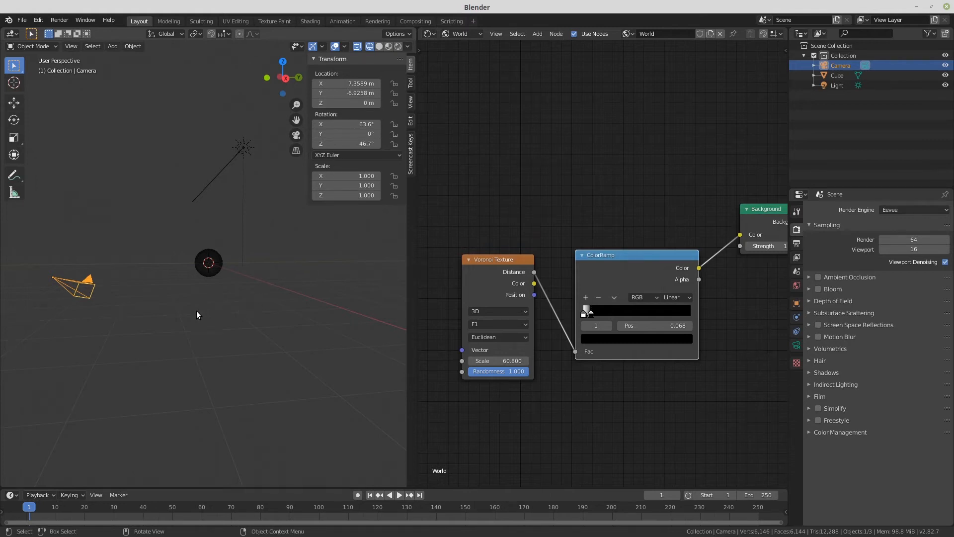
Step: Trackball-rotate the camera to about 89.3° on X to centre the planet in the camera view, and test-render the frame
key(KP_0)
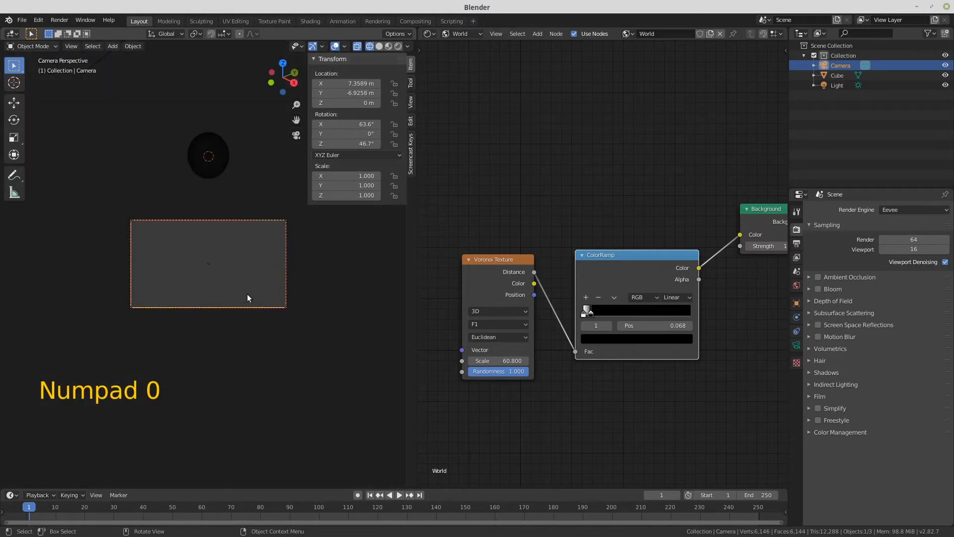
key(r)
key(r)
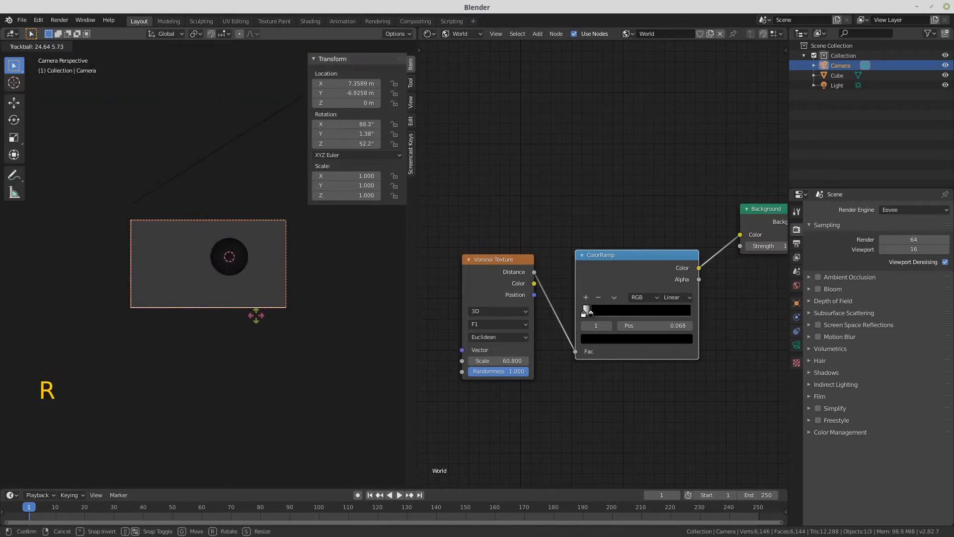
click(251, 316)
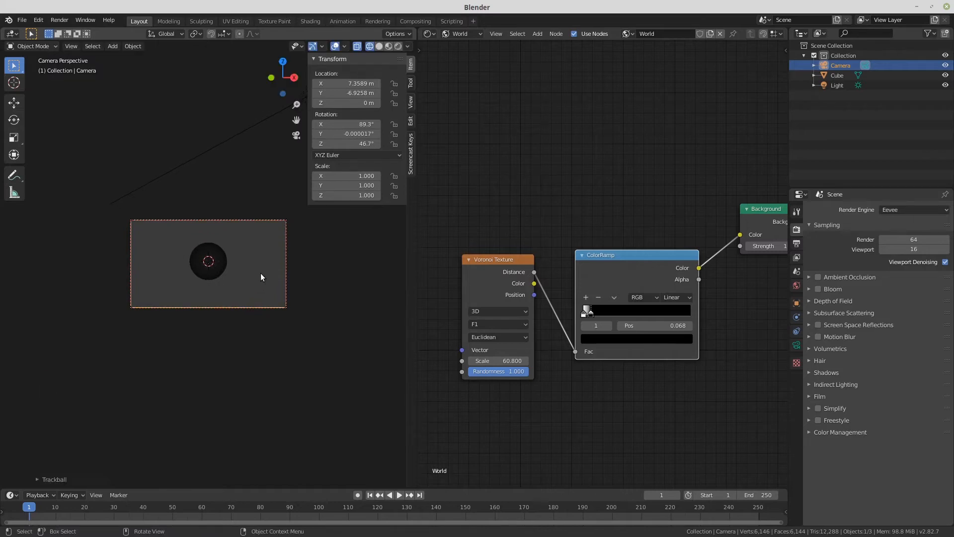
key(F12)
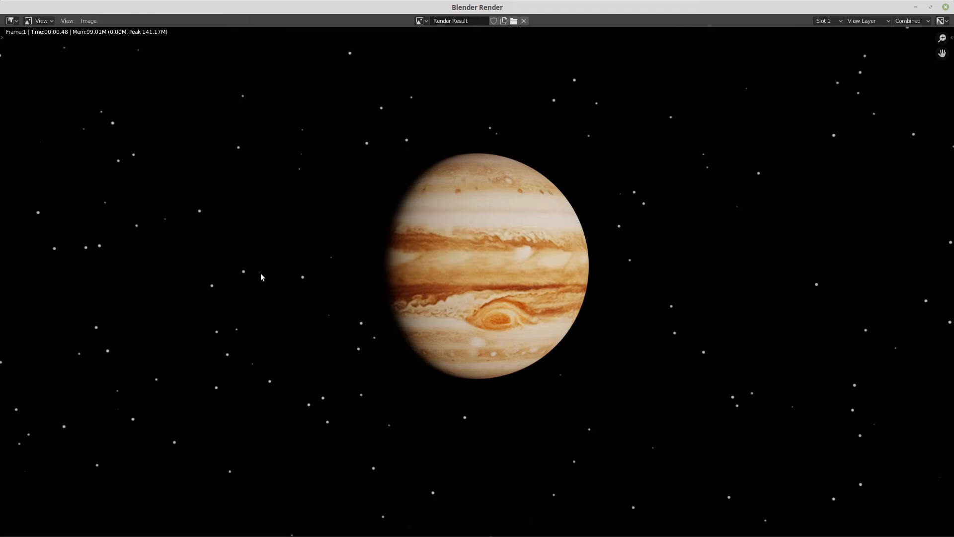
key(XF86Eject)
key(Escape)
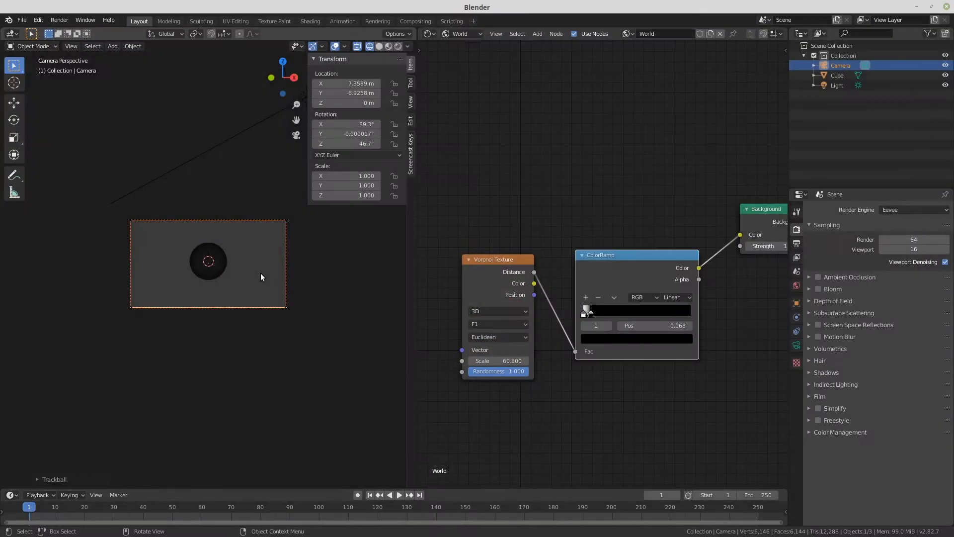
Step: From the top view, insert a Location keyframe for the camera at frame 1
scroll(261, 273, down, 3)
scroll(259, 277, up, 1)
key(KP_7)
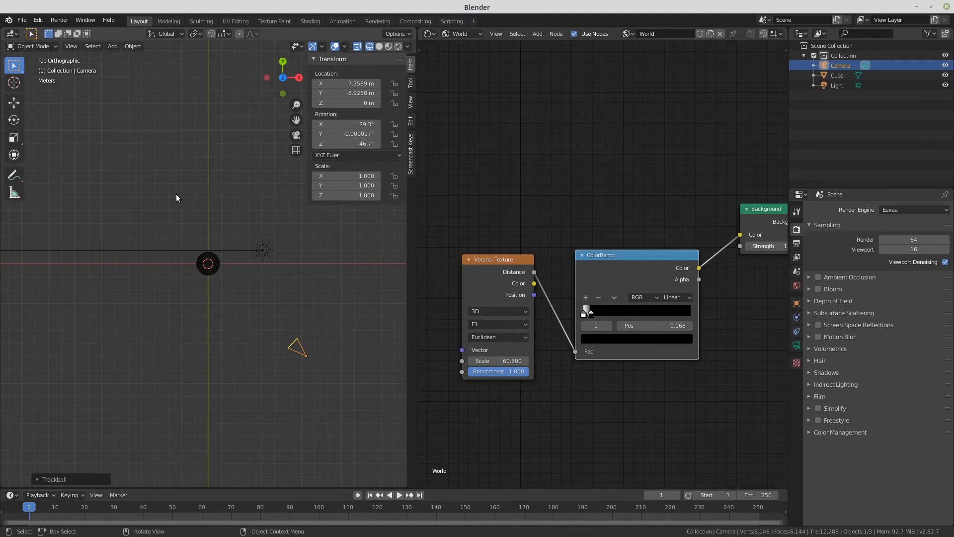
key(i)
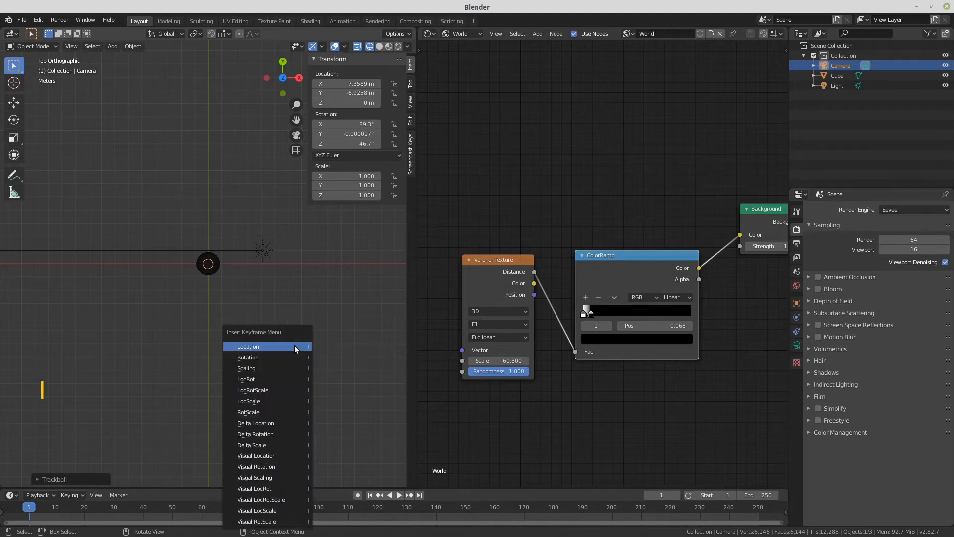
click(294, 345)
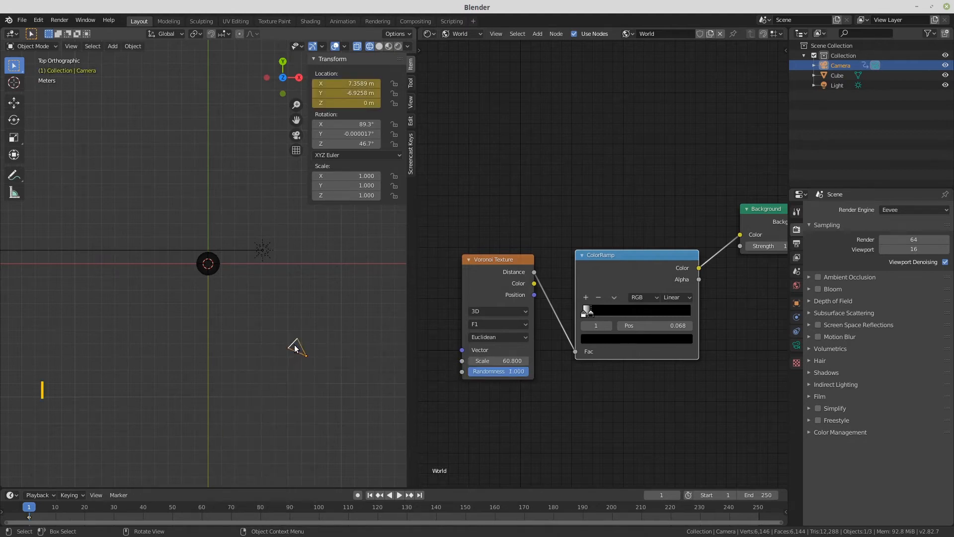
Step: Keyframe the camera's location at frame 250, moved in the XY plane to about X -1.07 m, Y 3.63 m, and play the animation
click(756, 510)
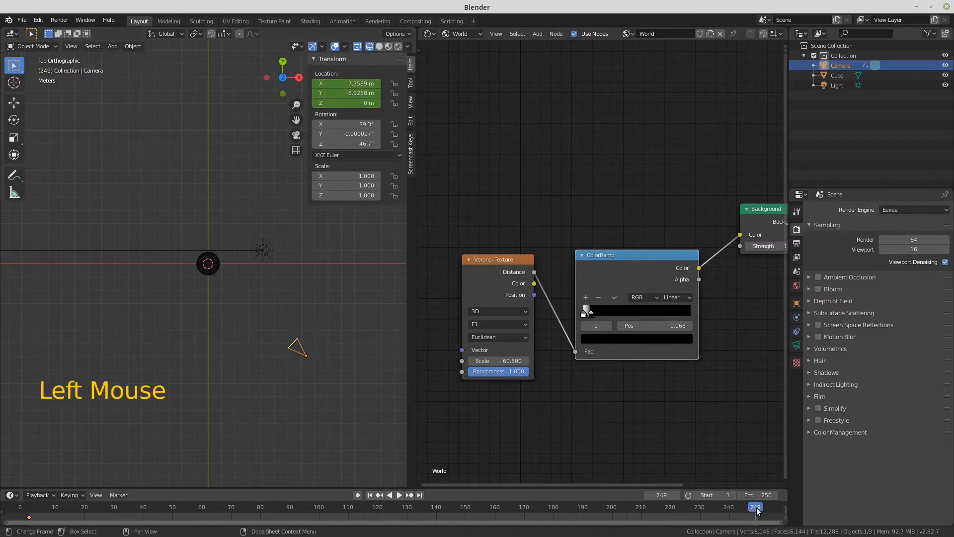
click(758, 510)
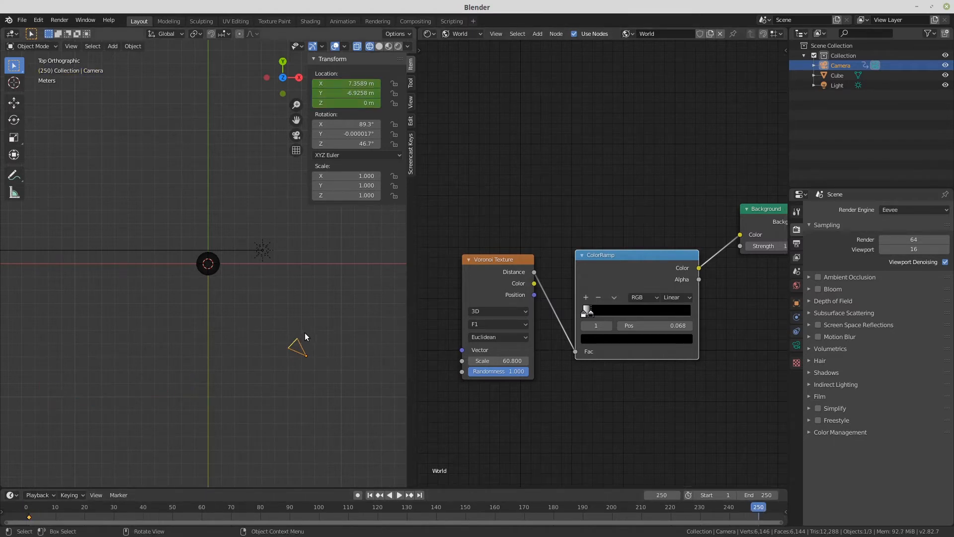
key(g)
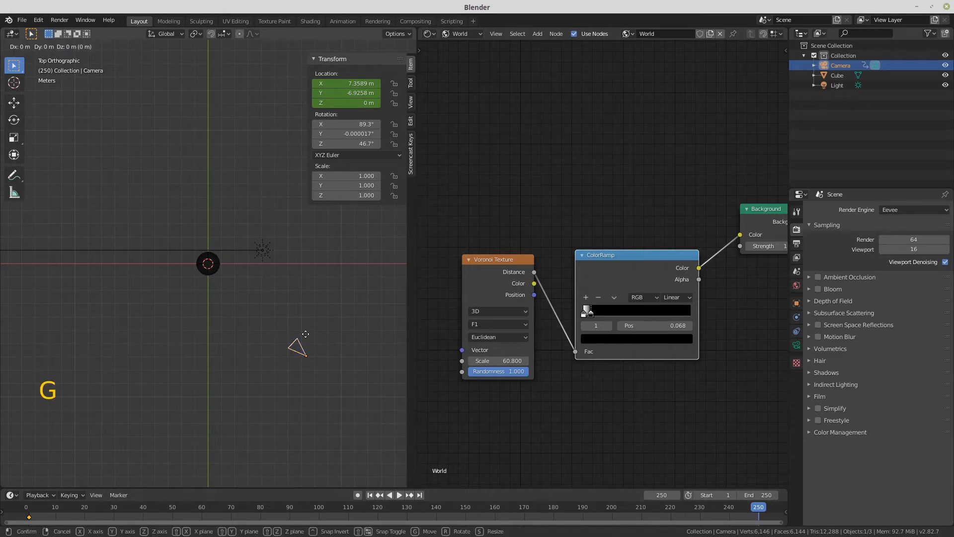
key(shift+z)
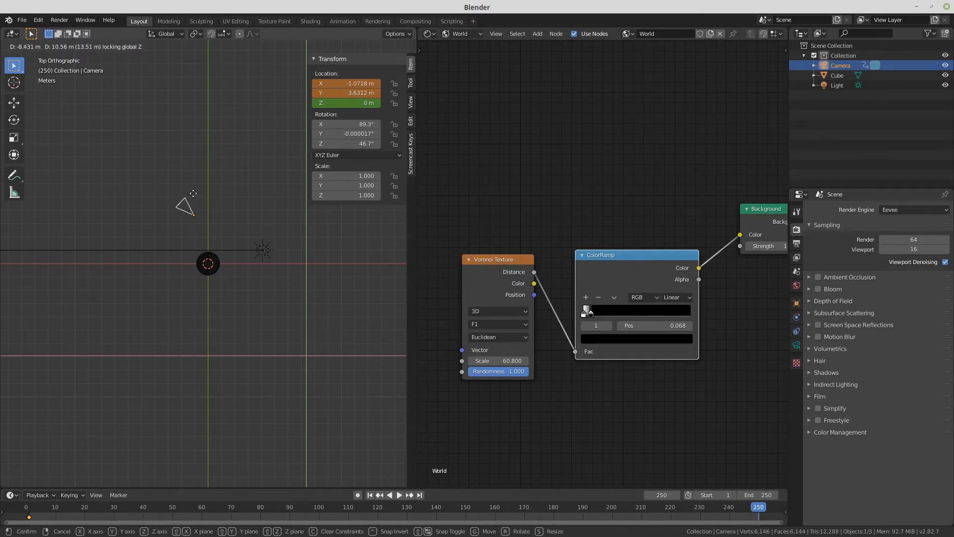
click(193, 194)
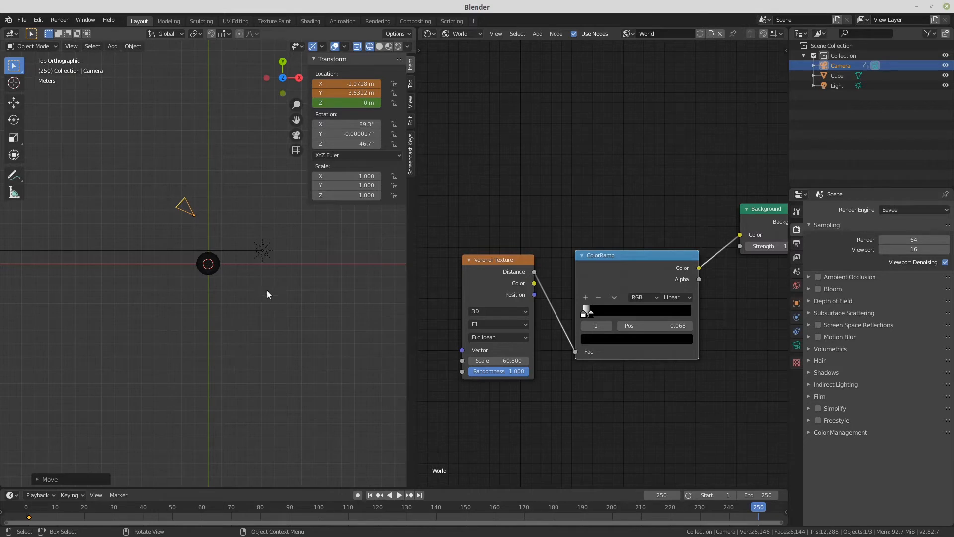
key(i)
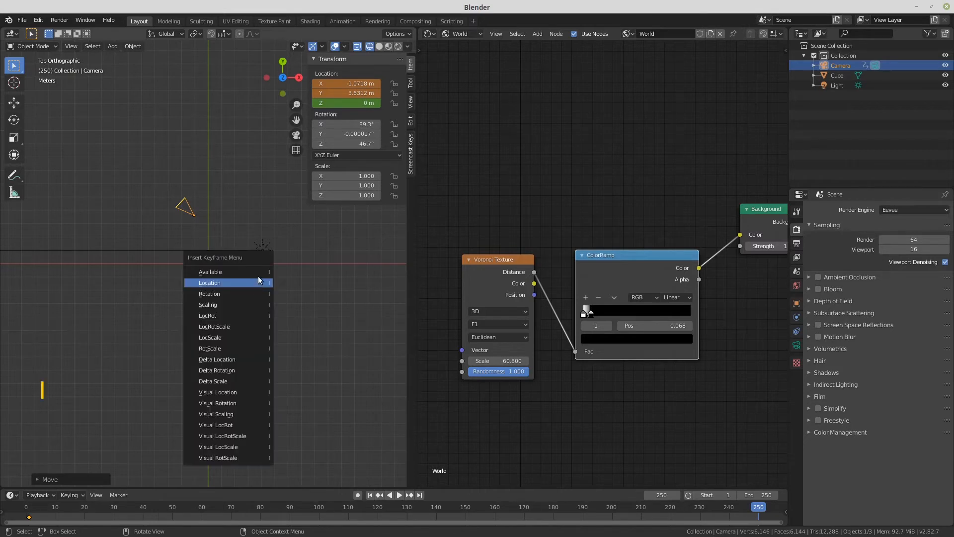
click(252, 283)
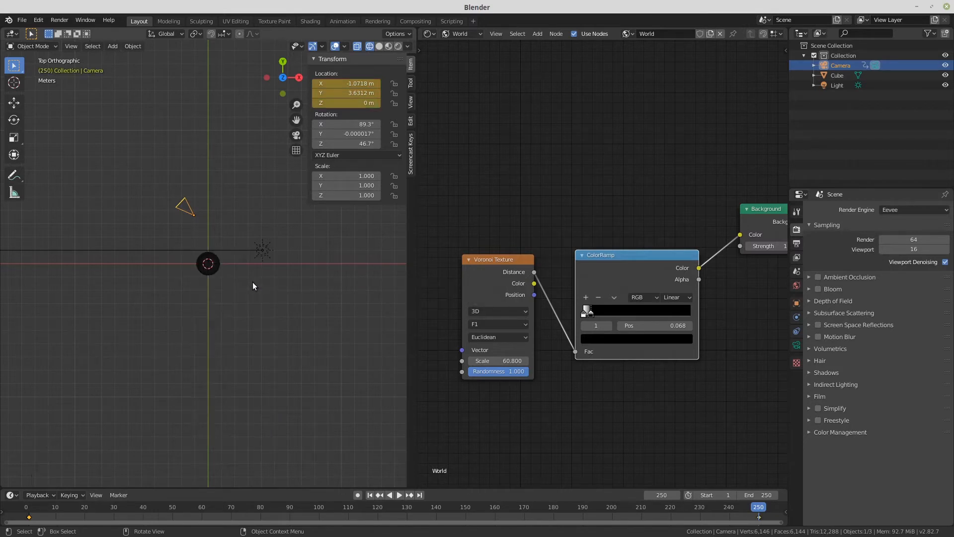
key(space)
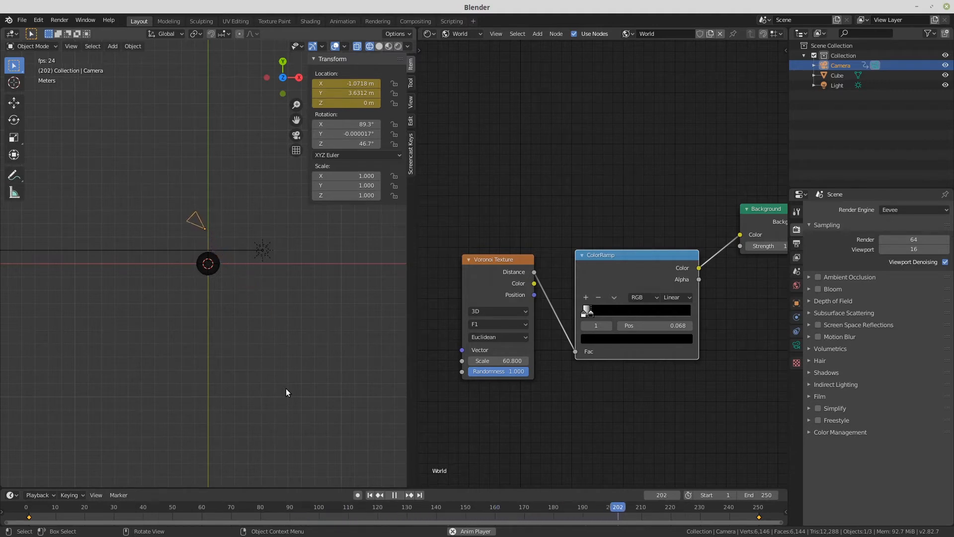
key(Escape)
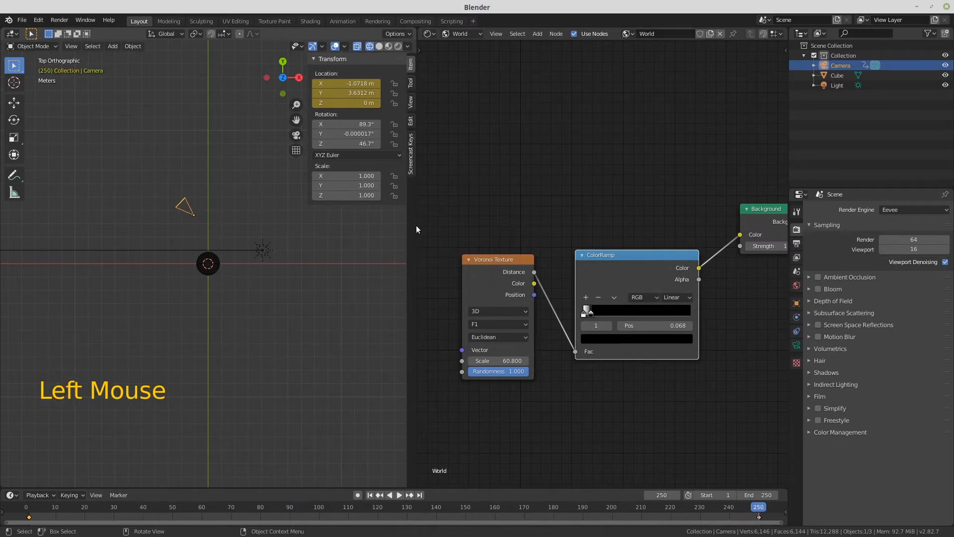
Step: Turn the Shader Editor area into a Graph Editor and set the camera's animation curves to Linear Extrapolation
click(429, 34)
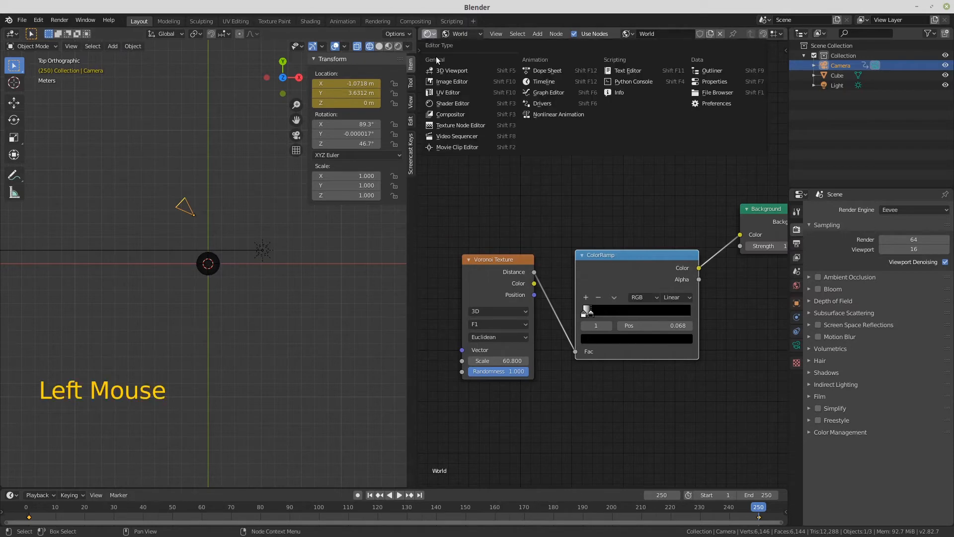
click(529, 91)
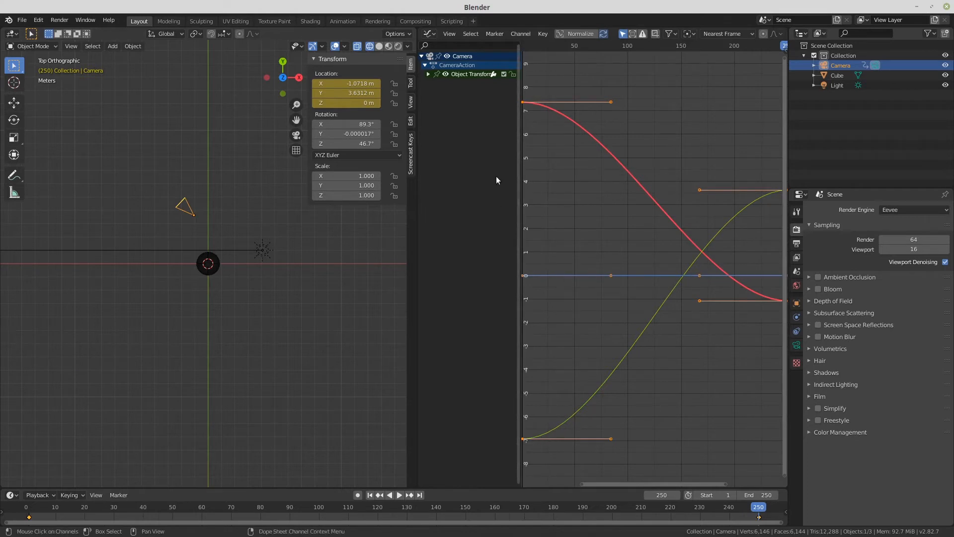
click(519, 34)
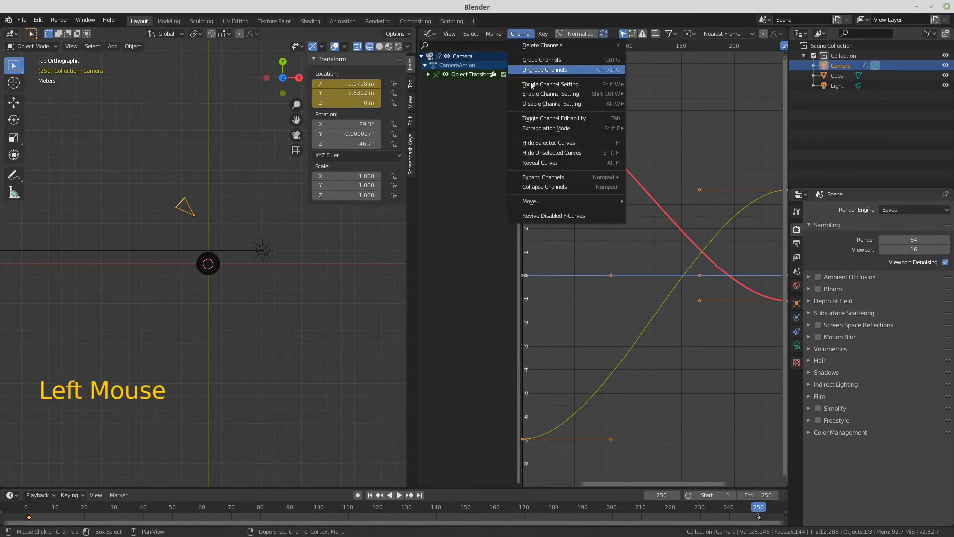
mouse_move(539, 128)
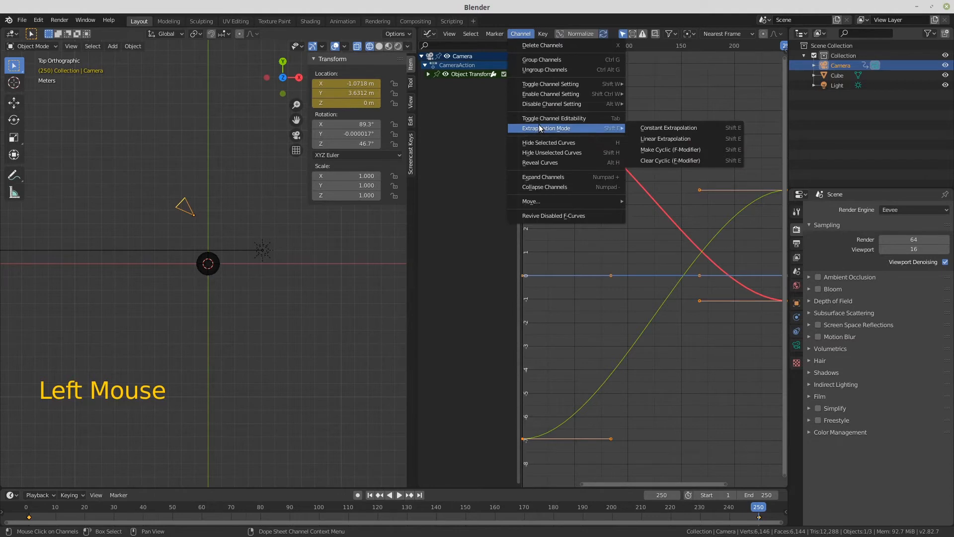
click(663, 133)
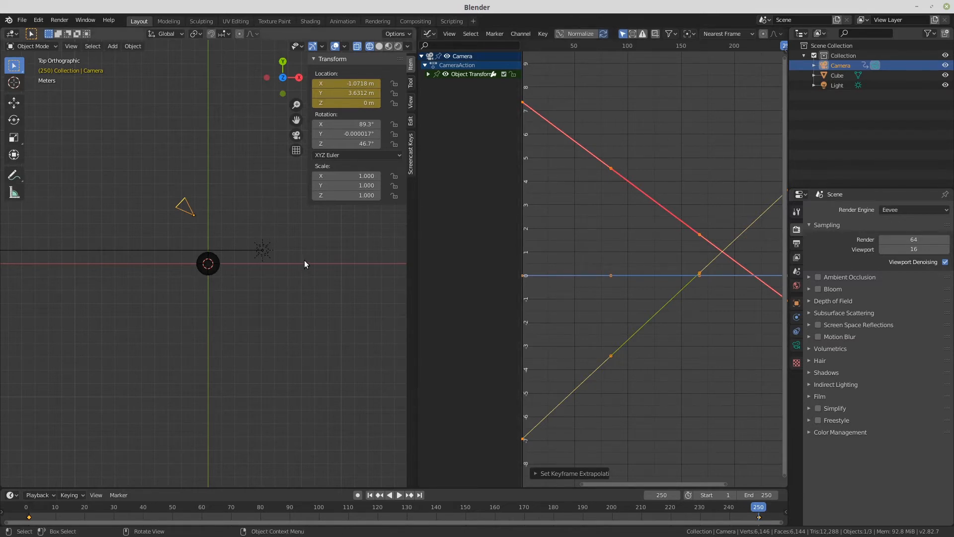
Step: Play the camera animation in the top view and through the camera to check the linear motion
key(space)
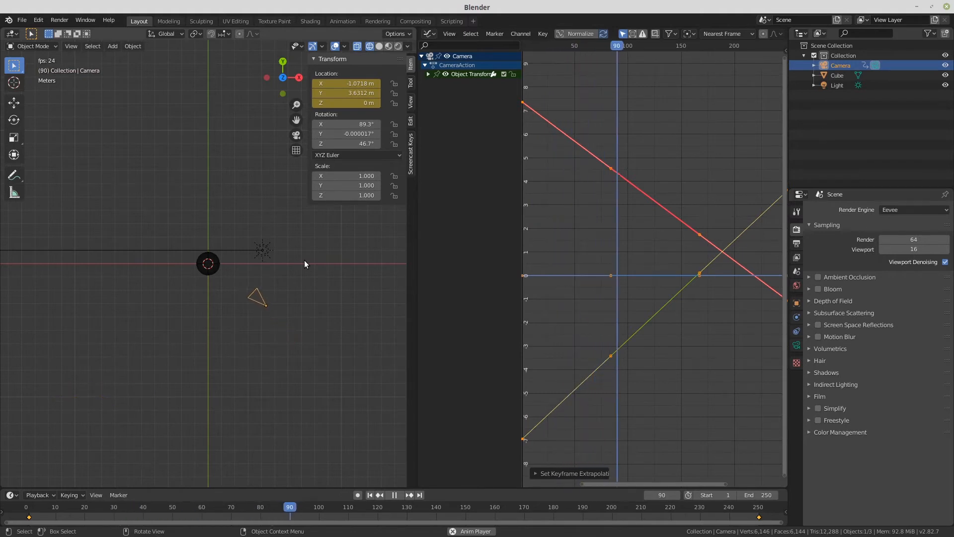
key(KP_0)
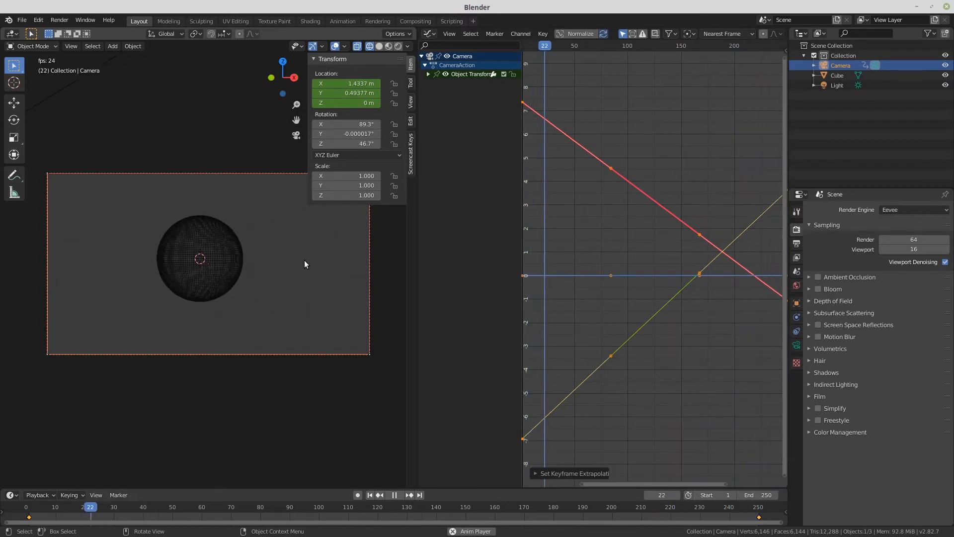
key(Escape)
key(KP_7)
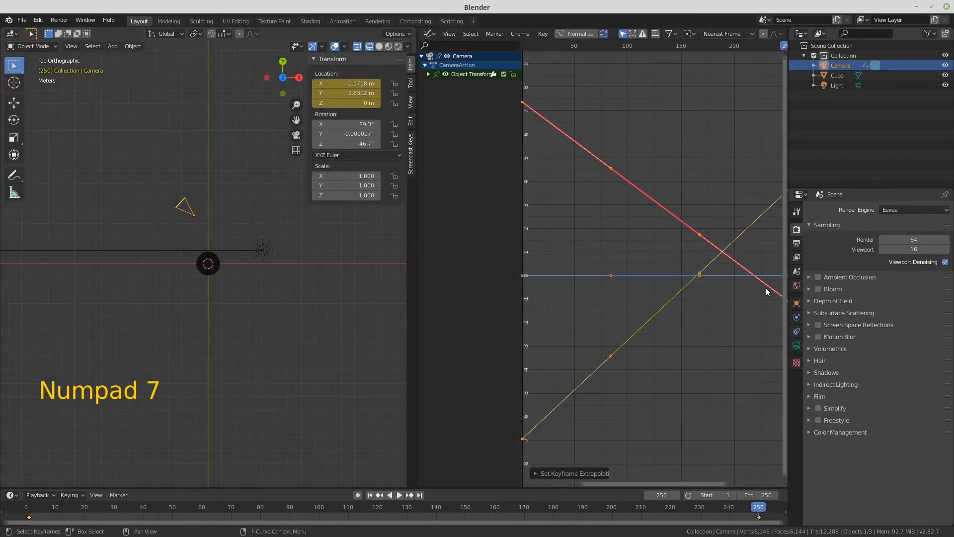
Step: Add a Track To constraint to the camera with Cube as its target
click(795, 331)
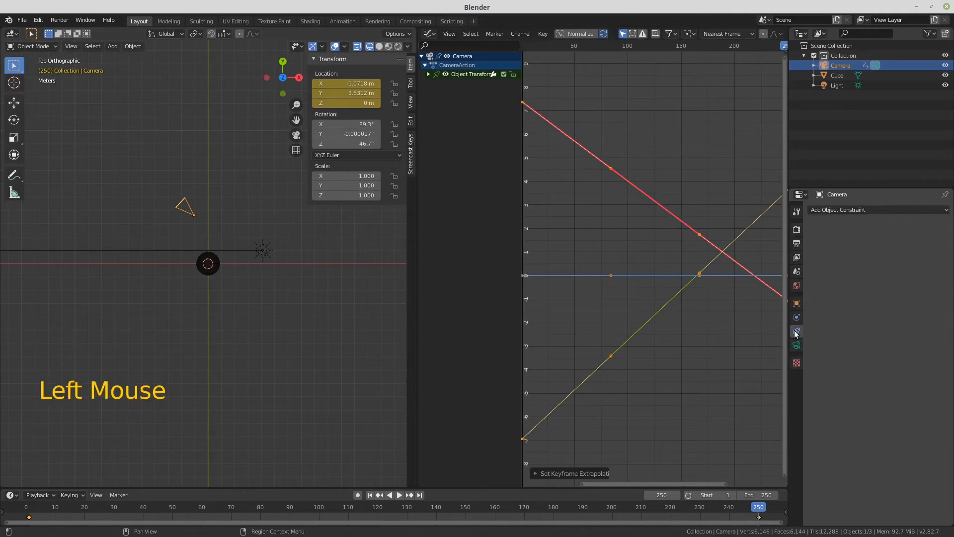
click(869, 209)
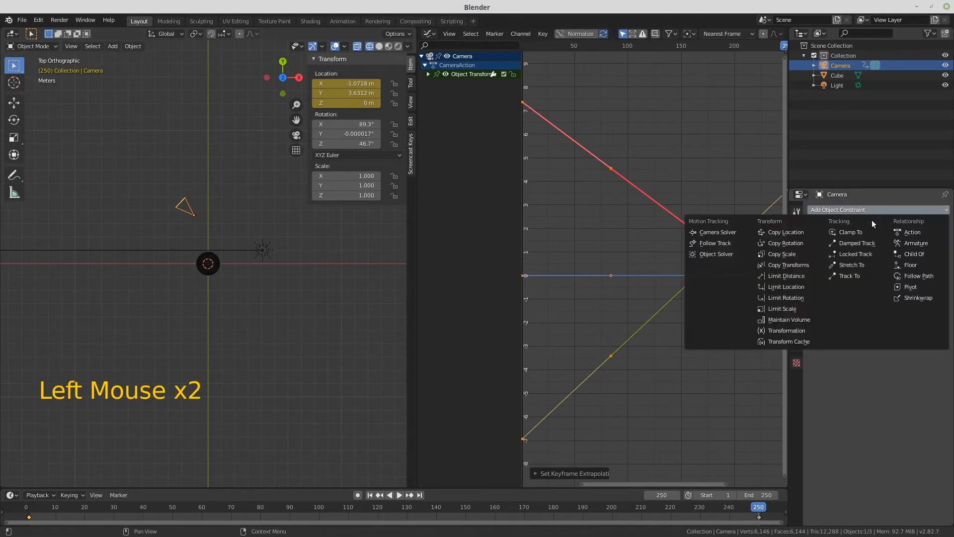
click(859, 272)
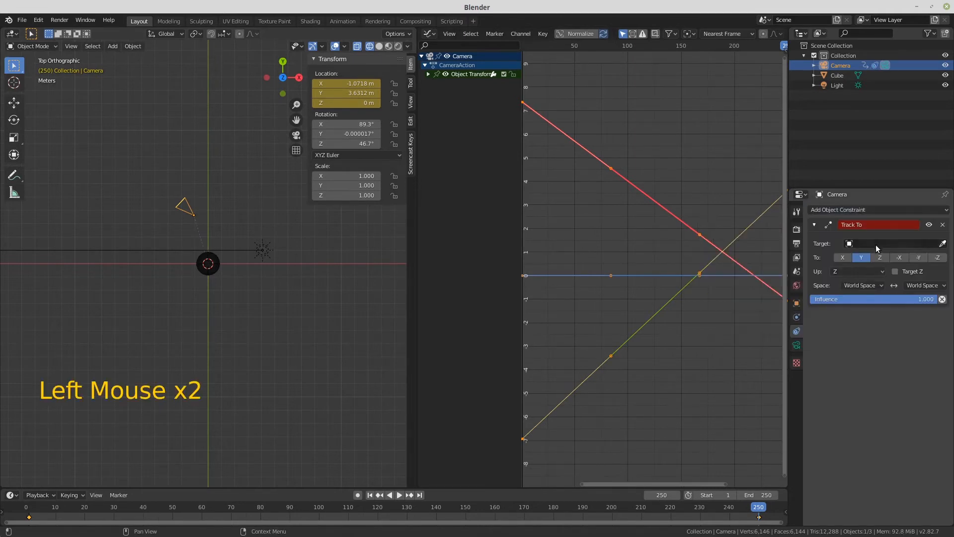
click(875, 244)
click(869, 268)
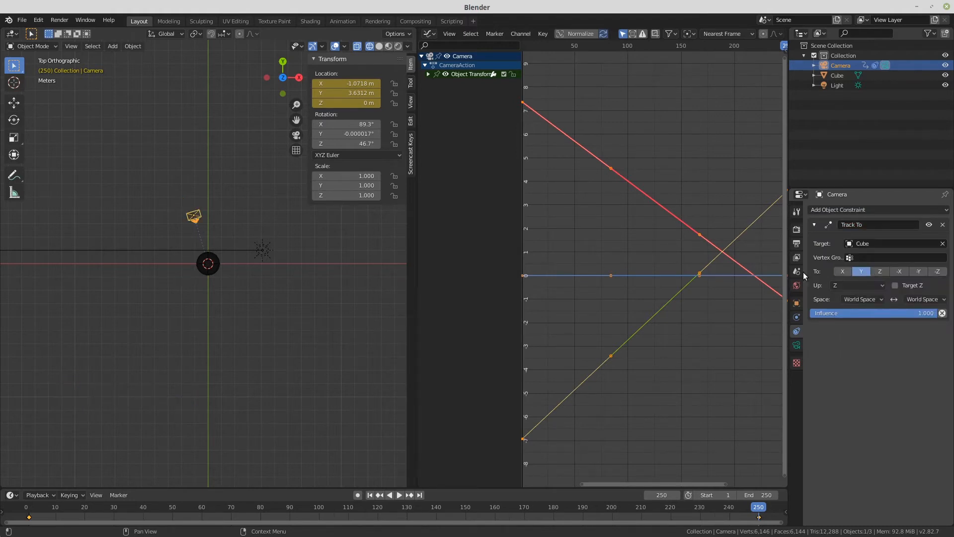
Step: While the animation plays, set the Track To constraint's To axis to -Z and its Up axis to Y
scroll(293, 264, down, 3)
scroll(293, 264, up, 7)
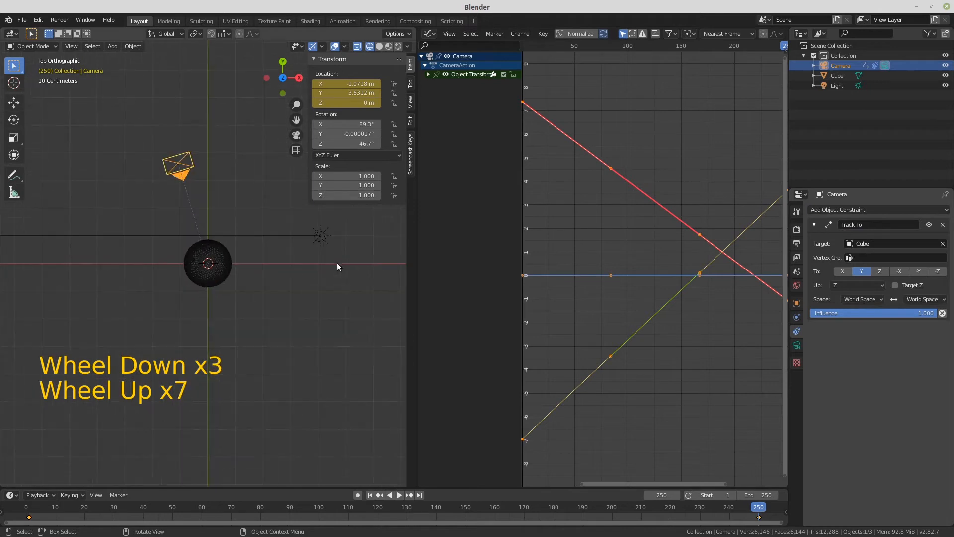
scroll(318, 261, up, 2)
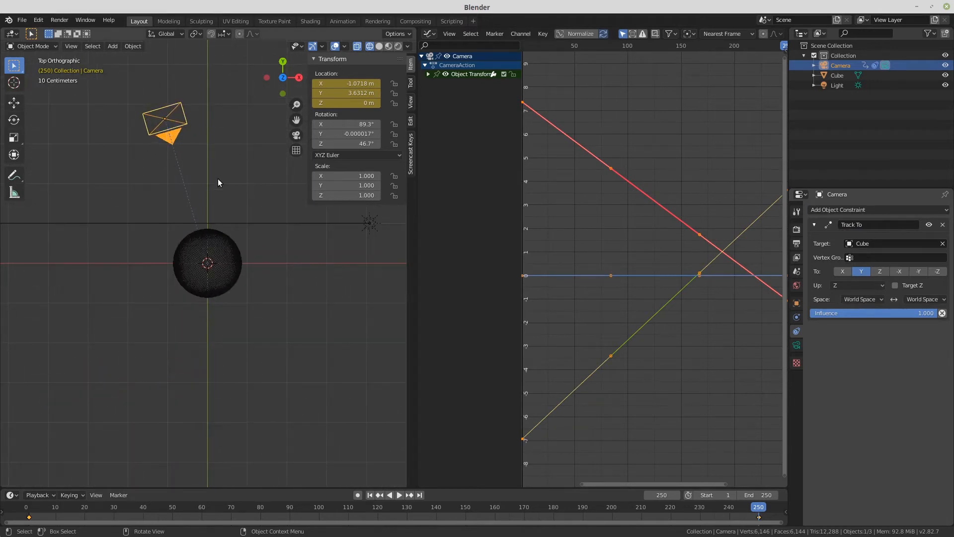
key(space)
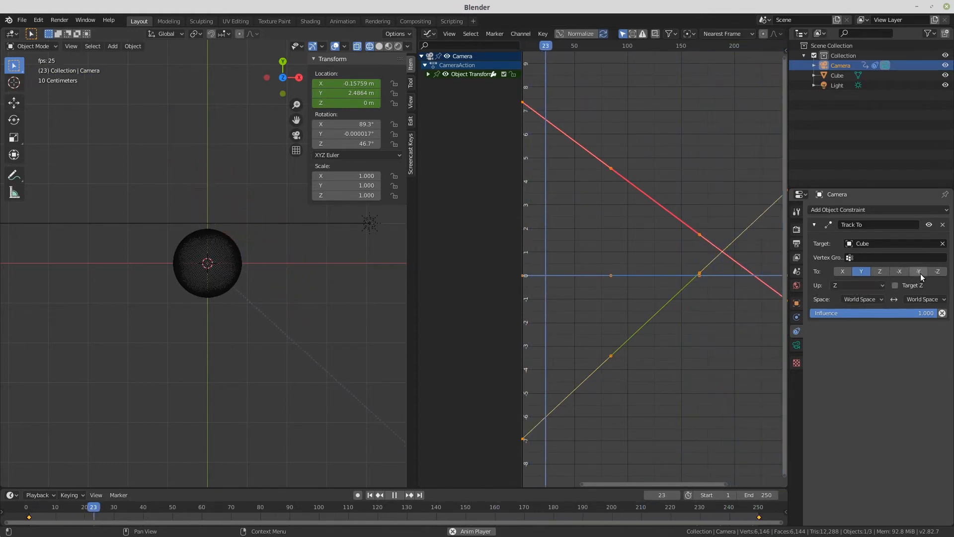
click(938, 271)
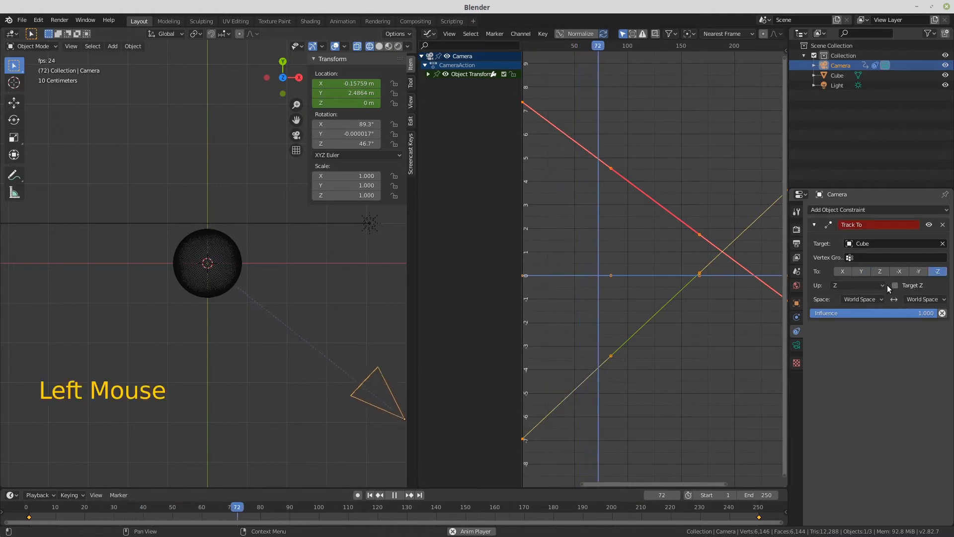
drag(882, 285, 855, 303)
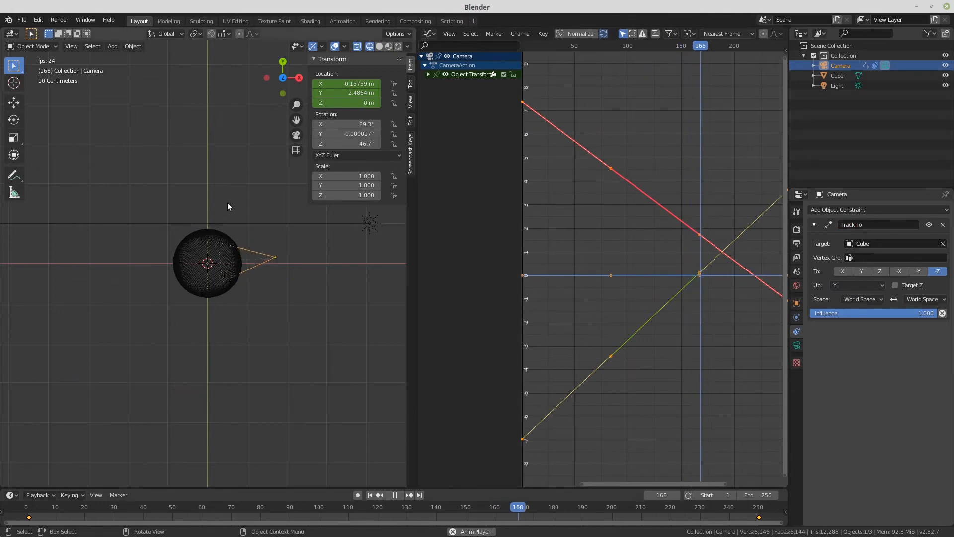
Step: Check the tracking animation through the camera with rendered viewport shading, then stop playback
key(KP_0)
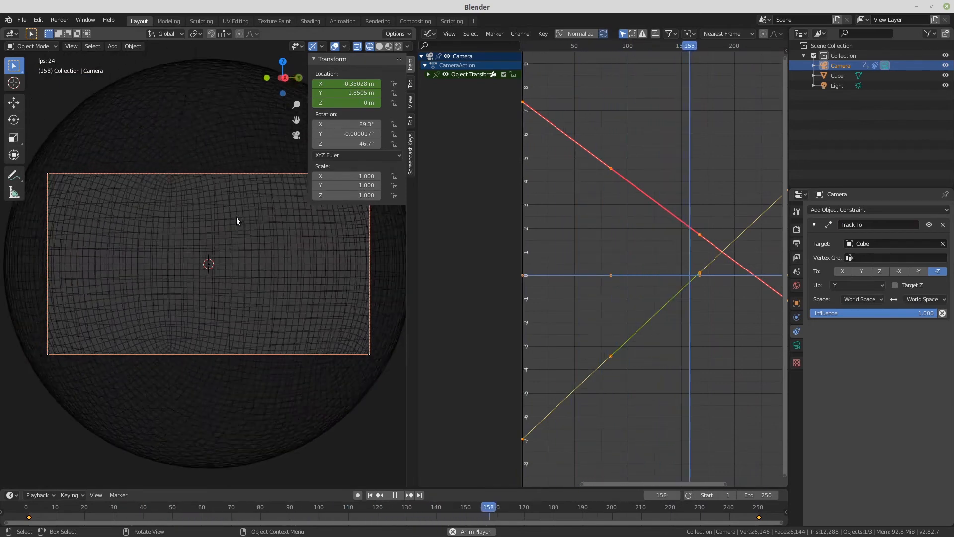
click(398, 47)
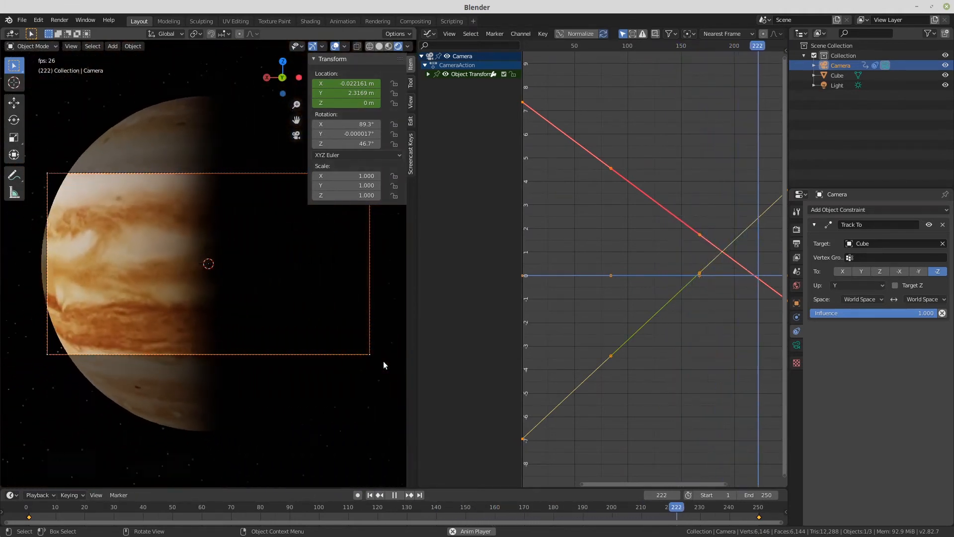
key(Escape)
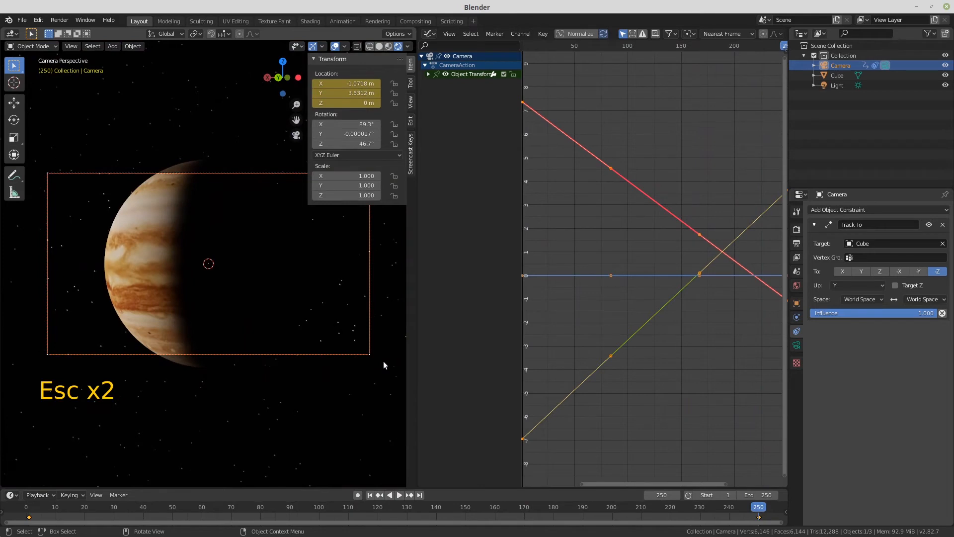
Step: Play the animation from an angled overhead view and pause it at frame 185, where the camera passes close to the planet
key(grave)
key(KP_7)
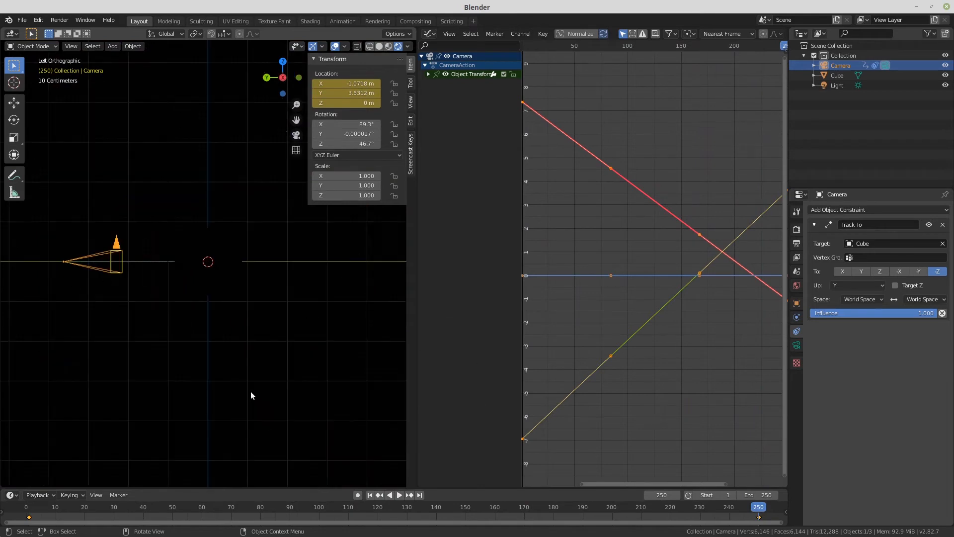
scroll(270, 343, down, 5)
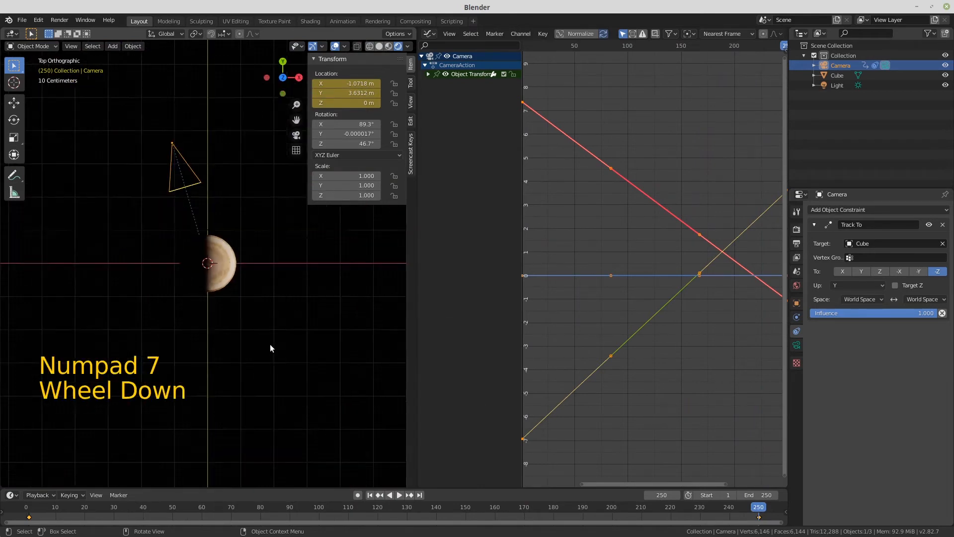
scroll(270, 344, up, 1)
scroll(269, 344, up, 1)
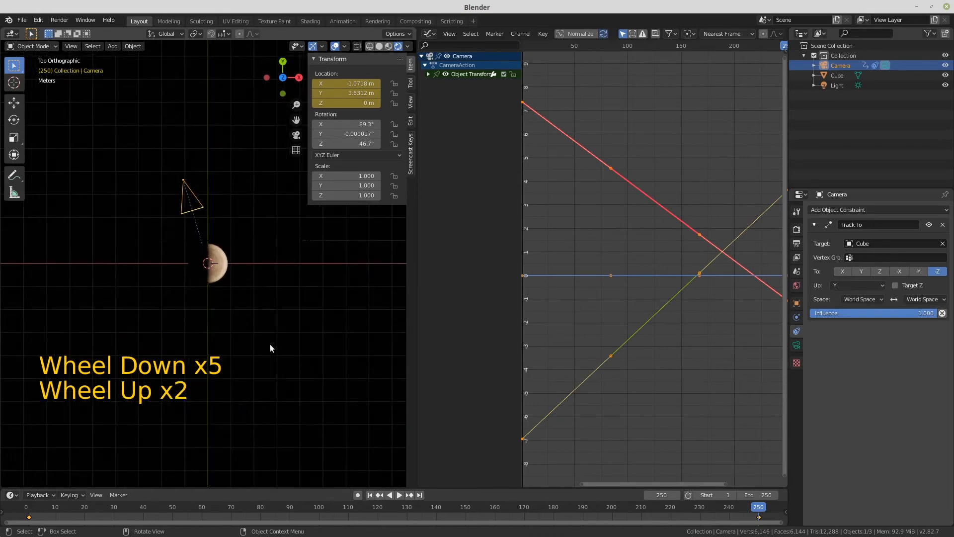
middle_drag(270, 343, 214, 345)
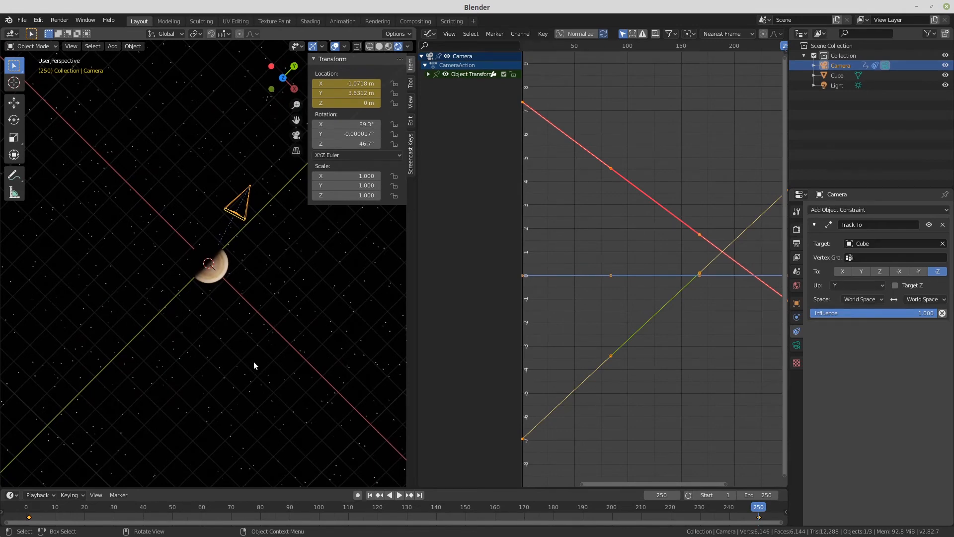
key(space)
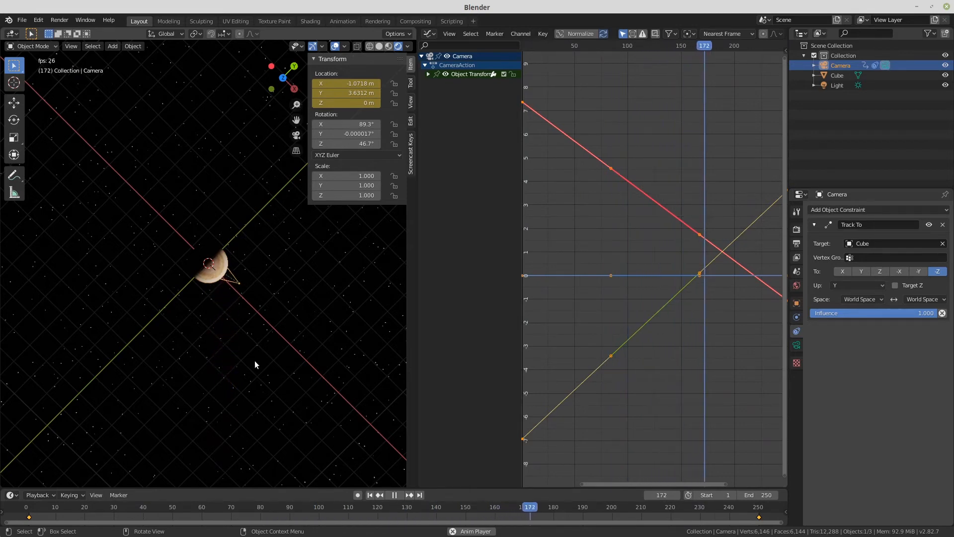
key(space)
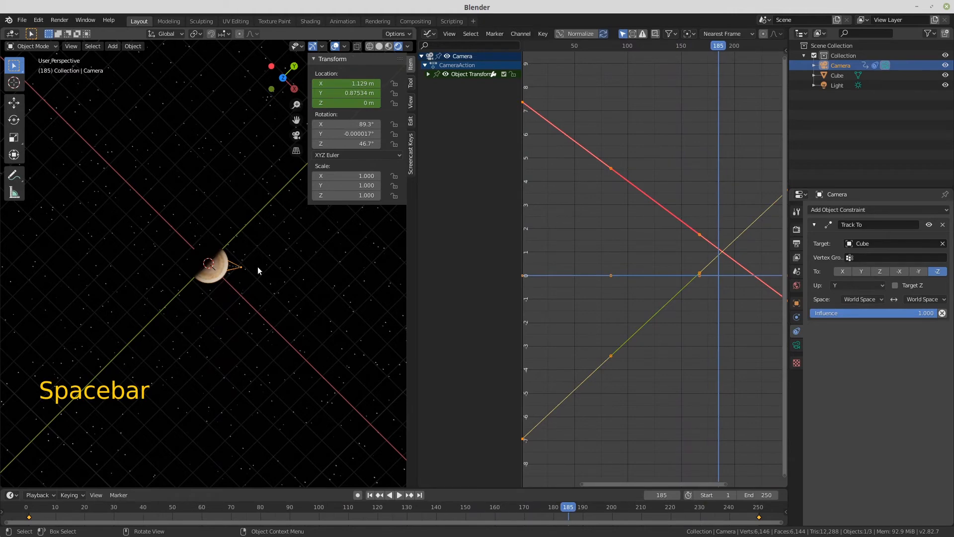
Step: Move the camera away from the planet in the XY plane to about X 2.08 m, Y 2.03 m and insert a Location keyframe
key(g)
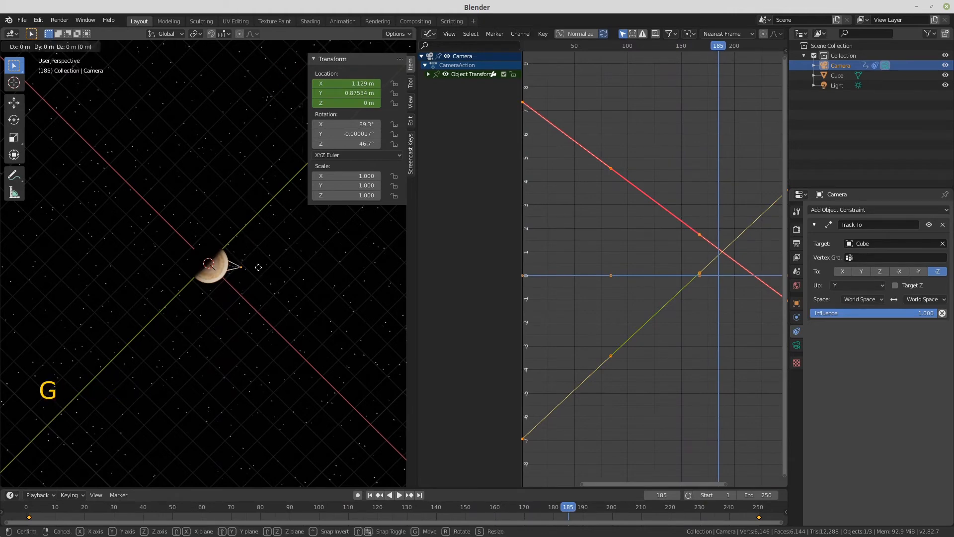
key(shift+z)
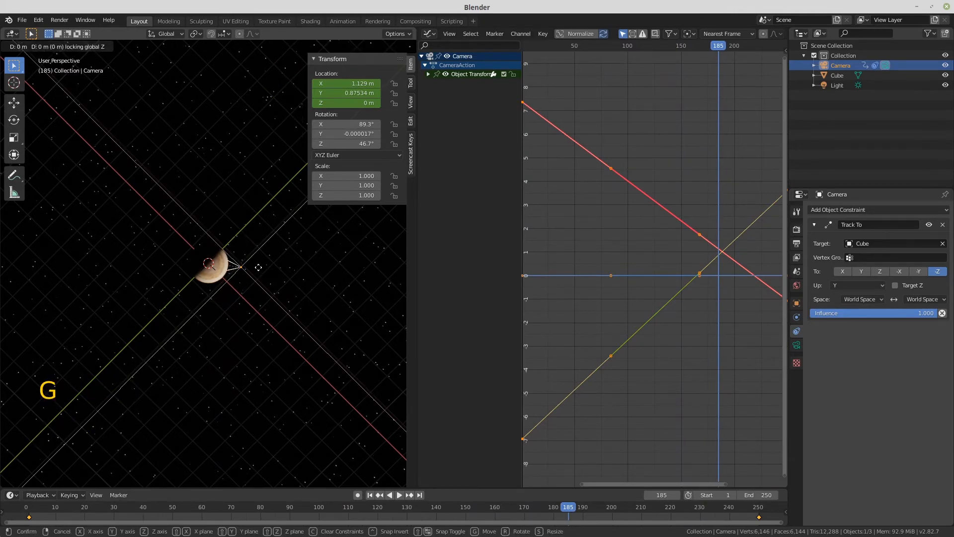
click(292, 264)
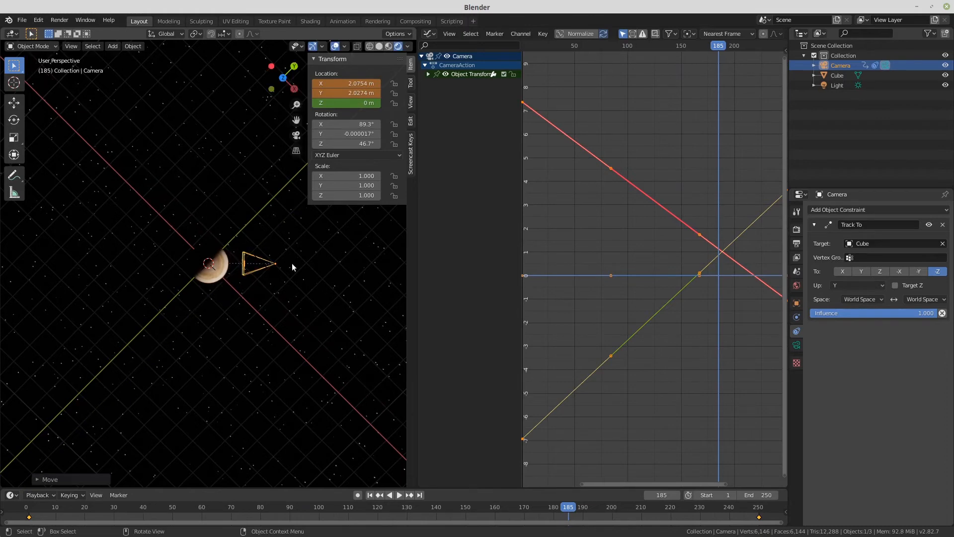
key(i)
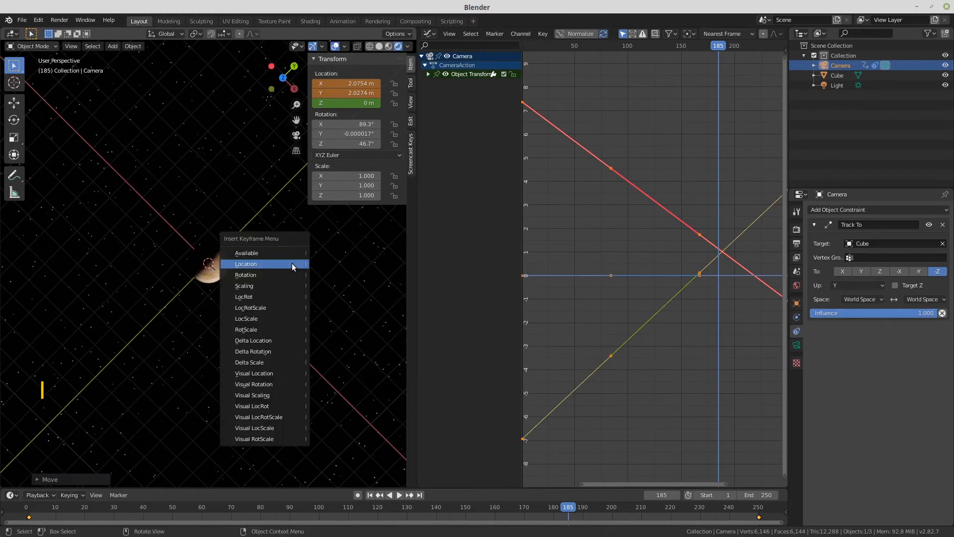
click(292, 265)
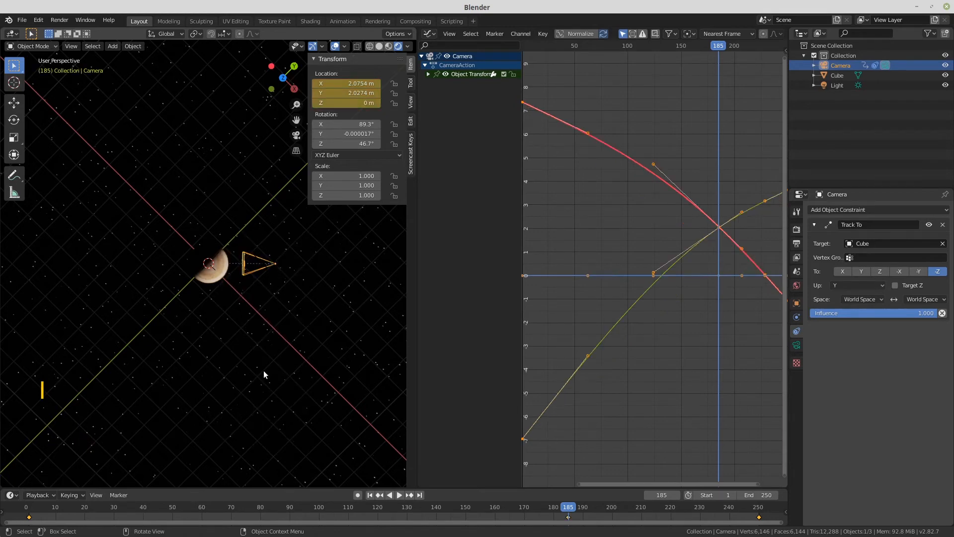
Step: Play the revised camera path from above and through the camera, then cancel playback
key(space)
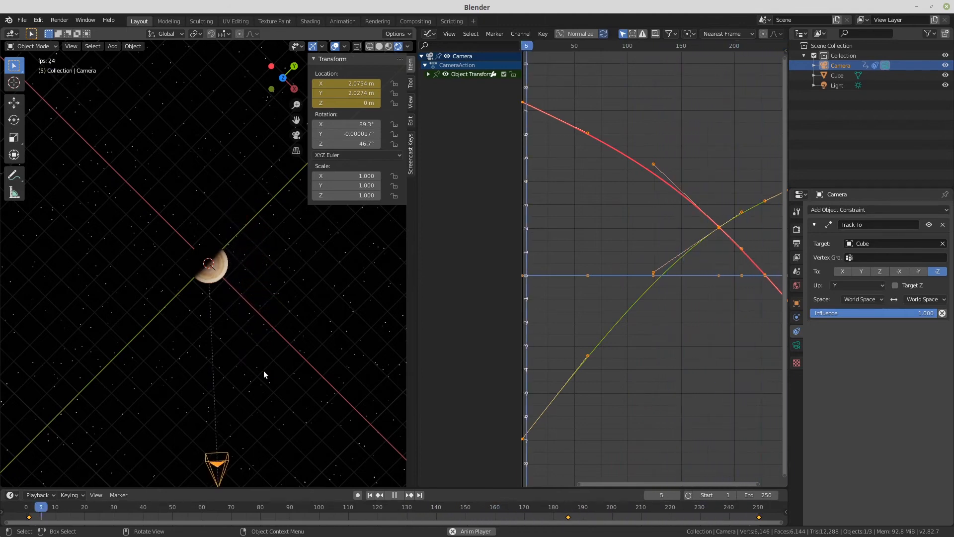
scroll(263, 370, up, 3)
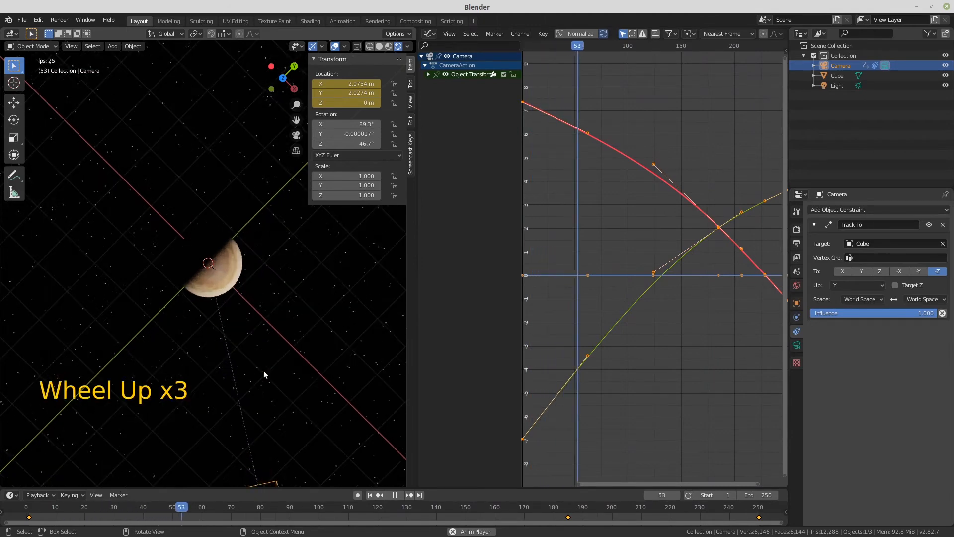
scroll(268, 369, down, 6)
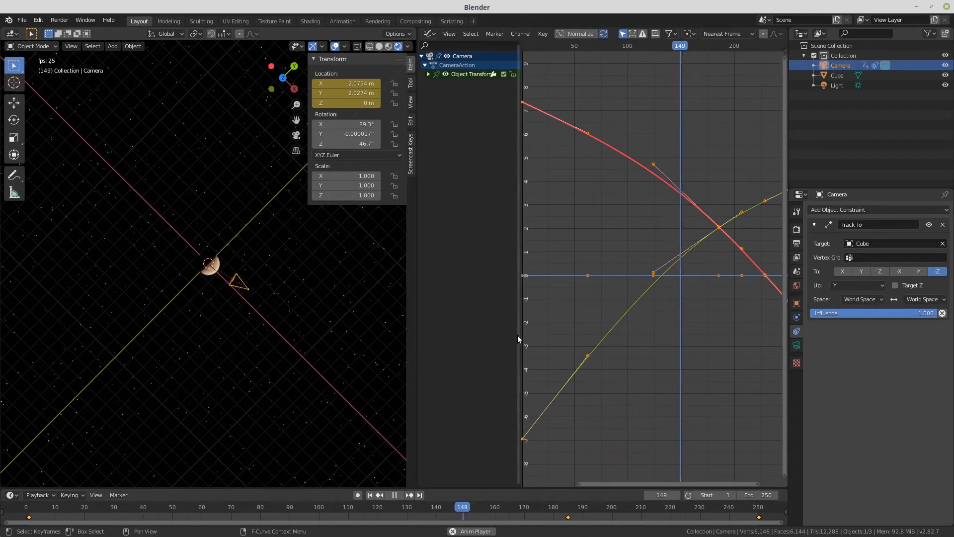
key(KP_0)
key(KP_0)
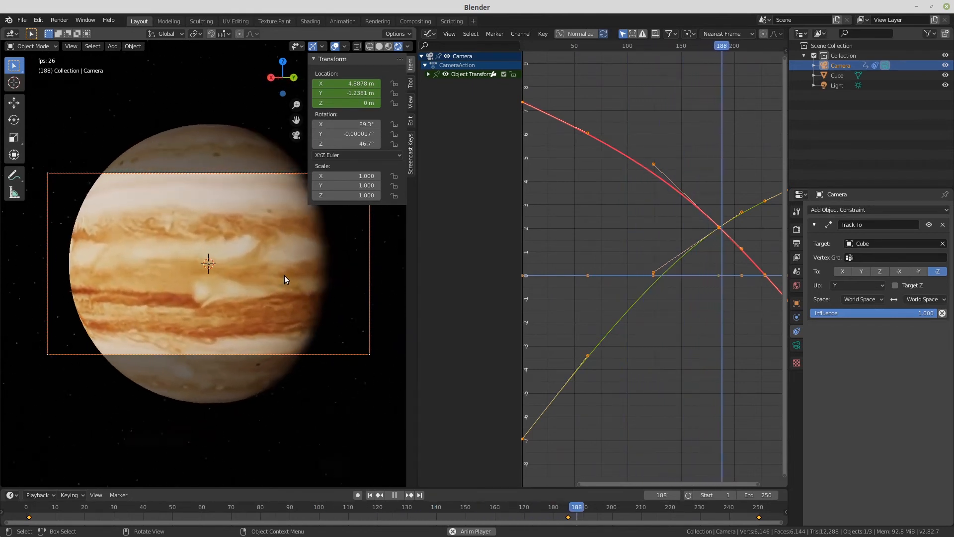
key(Escape)
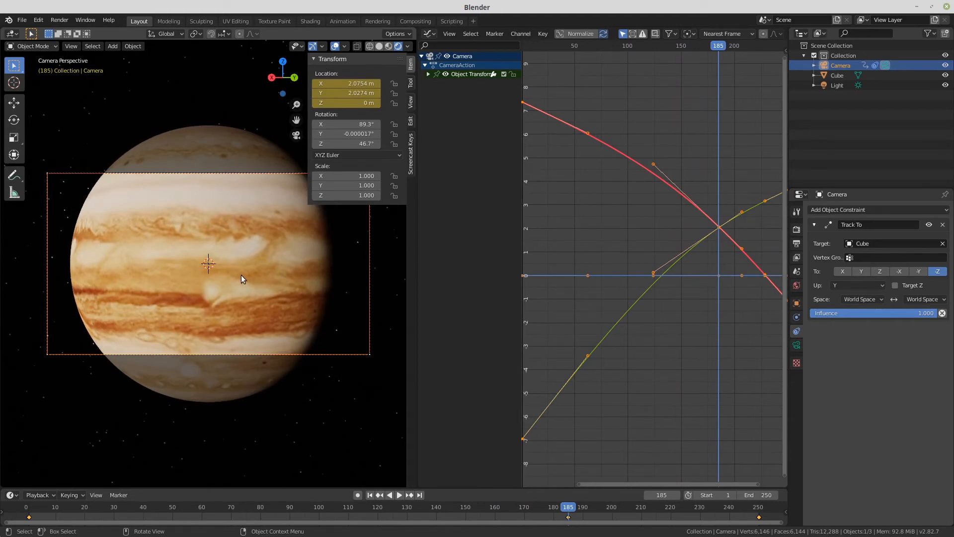
Step: Add a Plain Axes empty at the centre of the planet
key(shift+a)
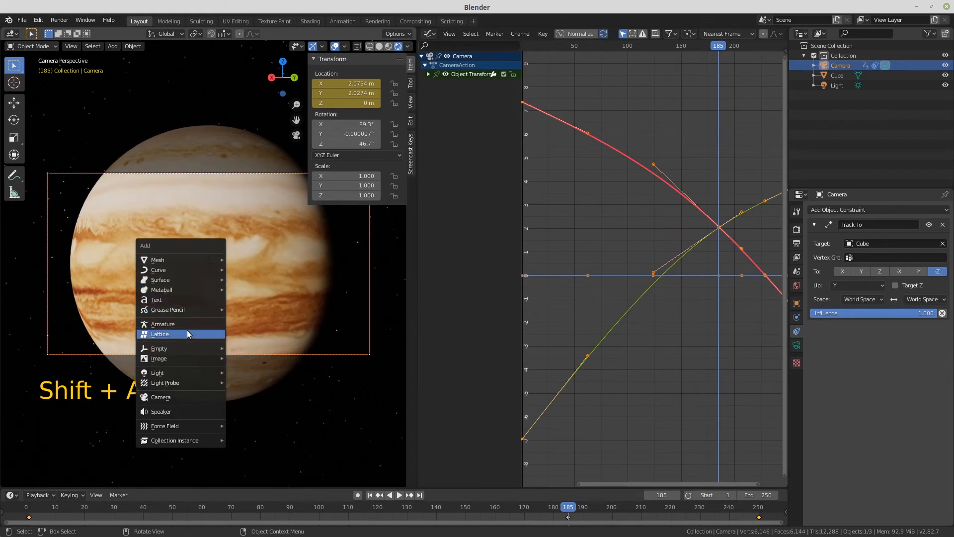
mouse_move(189, 346)
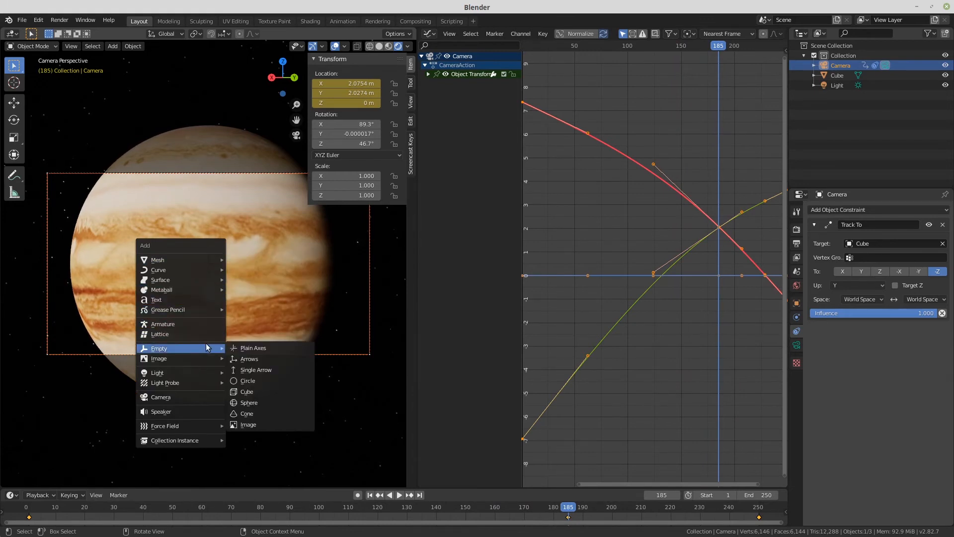
click(235, 347)
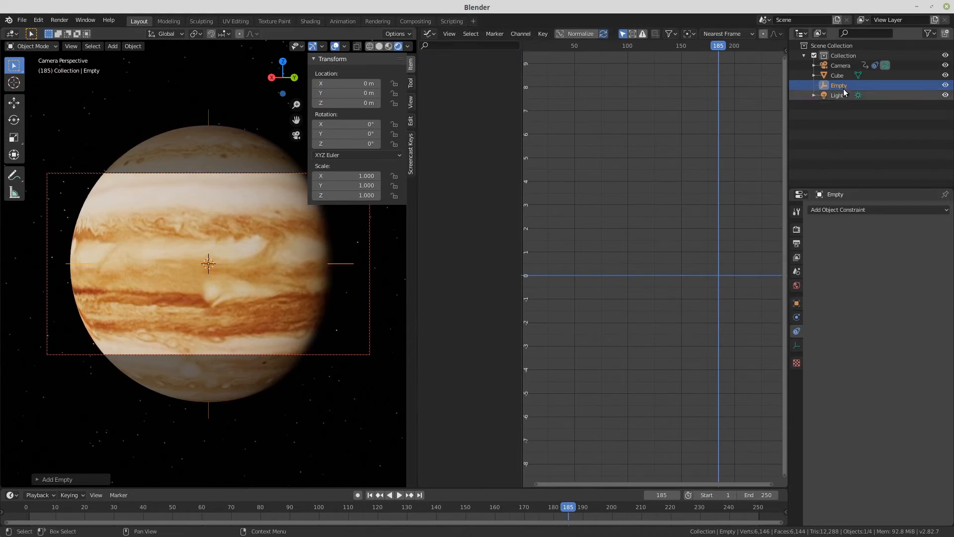
Step: Change the target of the camera's Track To constraint to Empty and display the viewport in wireframe
click(841, 76)
click(842, 76)
click(842, 66)
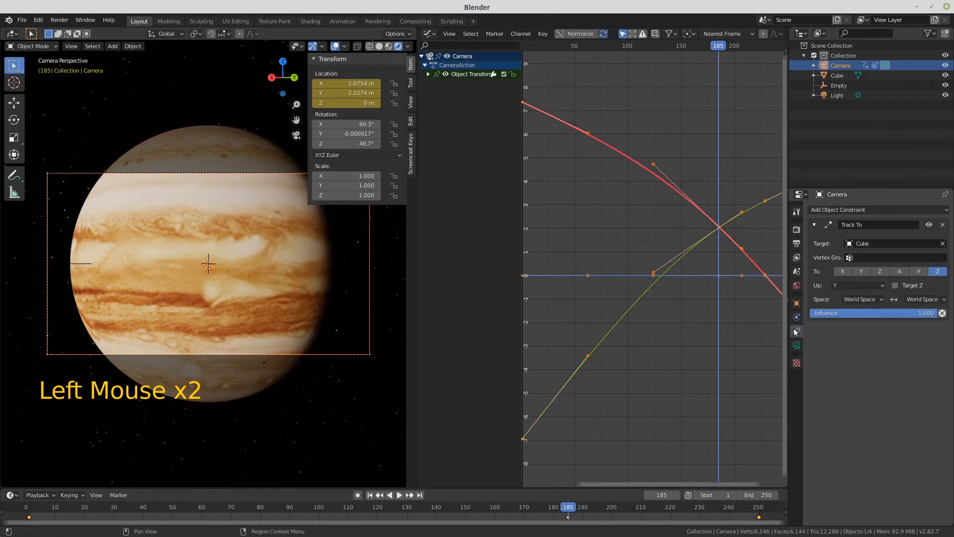
click(879, 240)
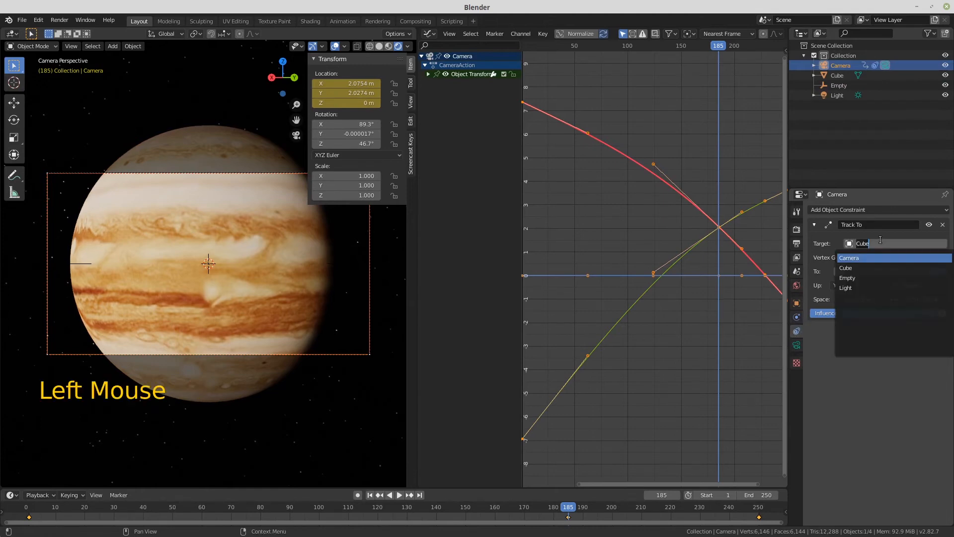
click(860, 278)
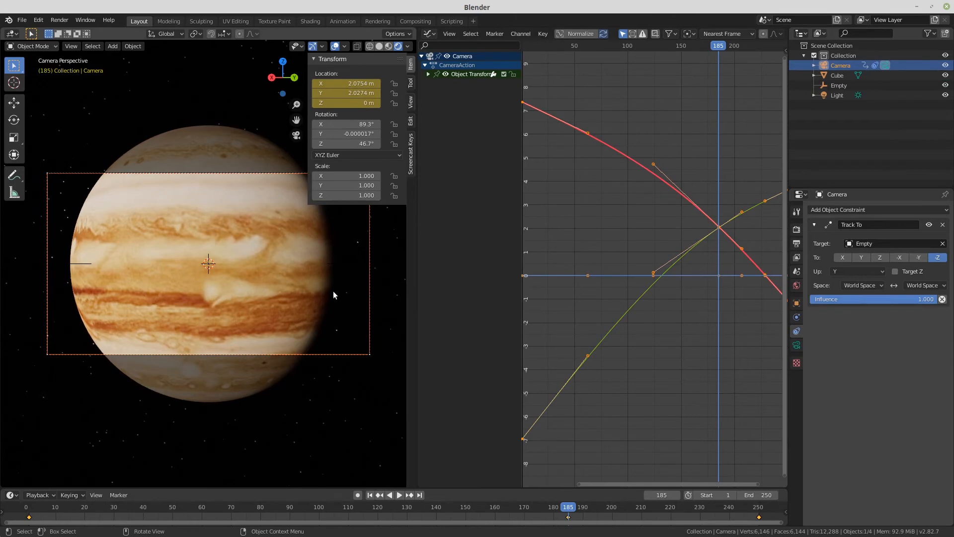
key(z)
click(268, 290)
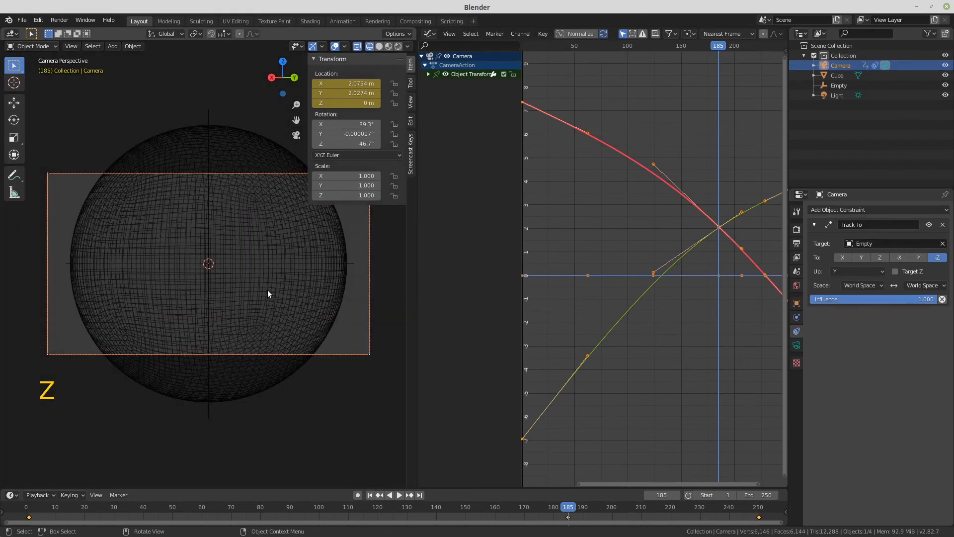
Step: Select the empty at the planet's centre and return to looking through the camera
middle_drag(269, 294, 272, 323)
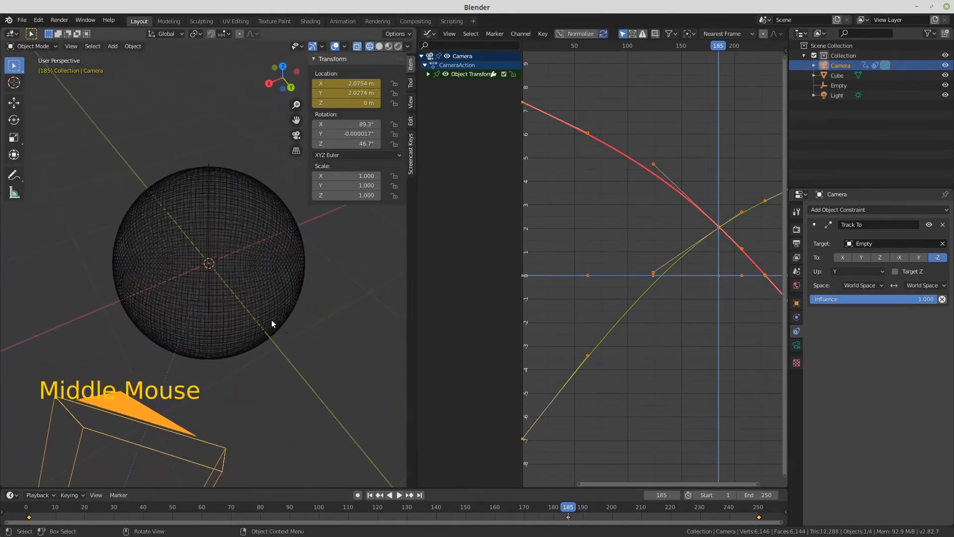
click(208, 191)
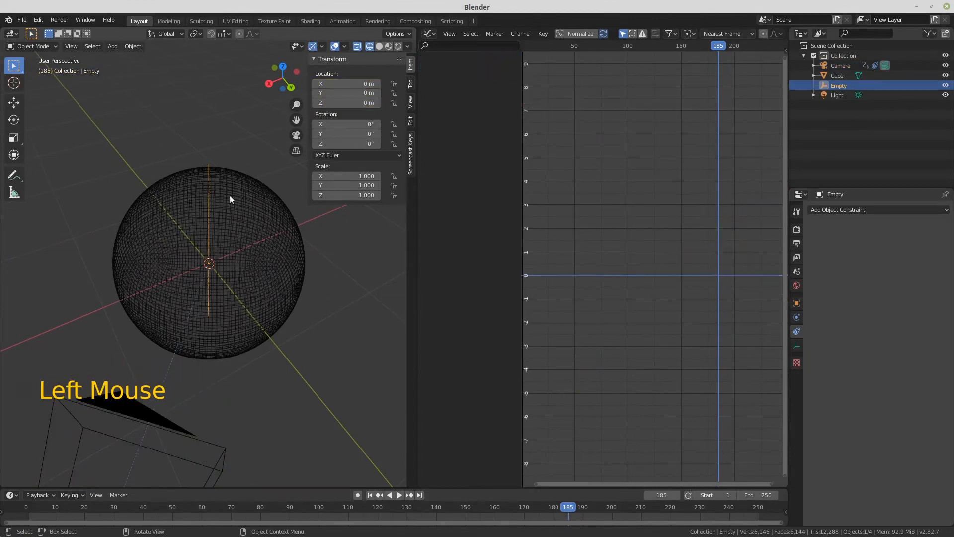
middle_drag(331, 298, 343, 245)
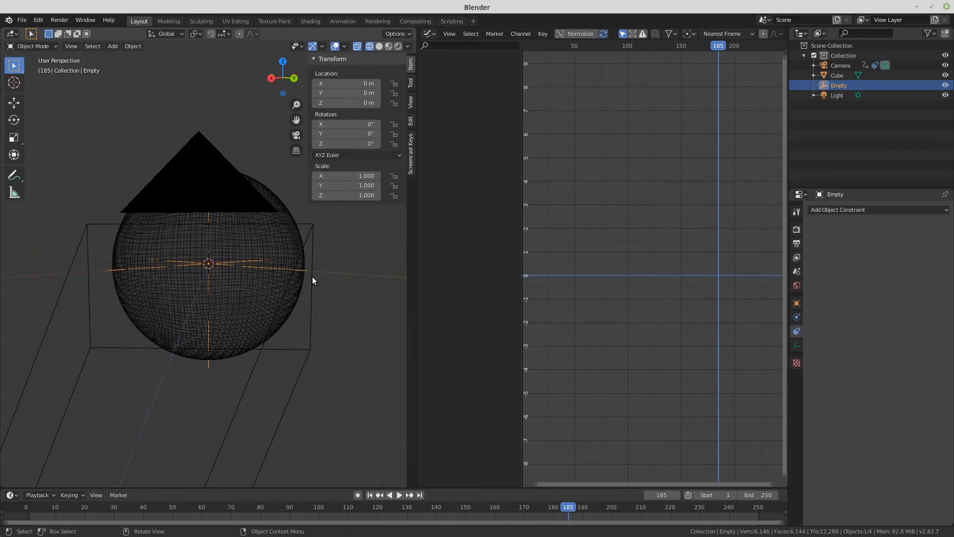
key(KP_0)
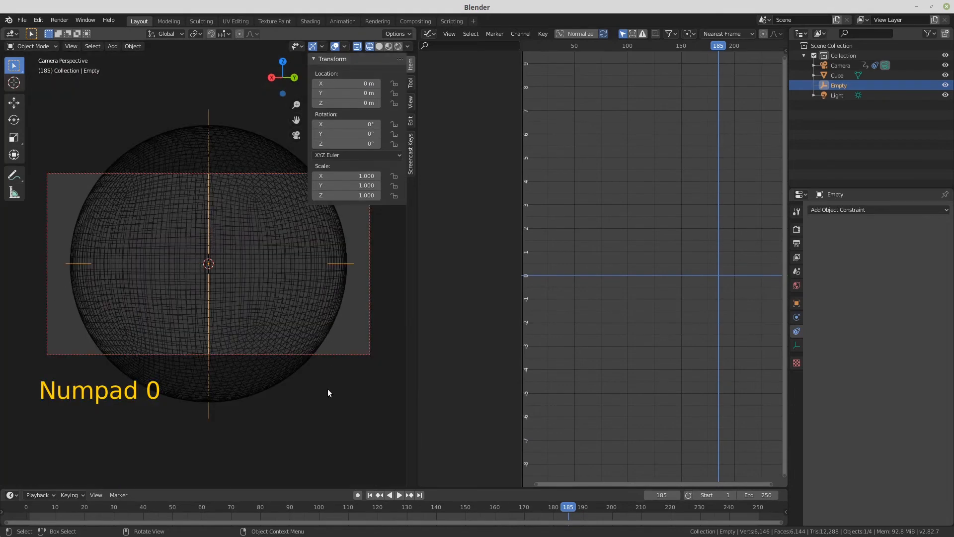
Step: Go to frame 1, display the viewport in rendered shading, and render a still of the frame, closing the result
click(369, 494)
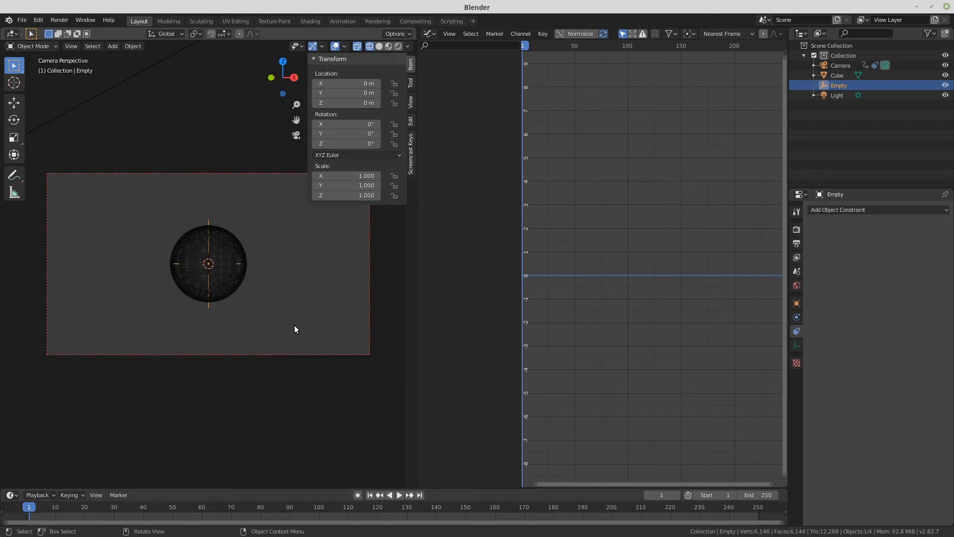
click(397, 46)
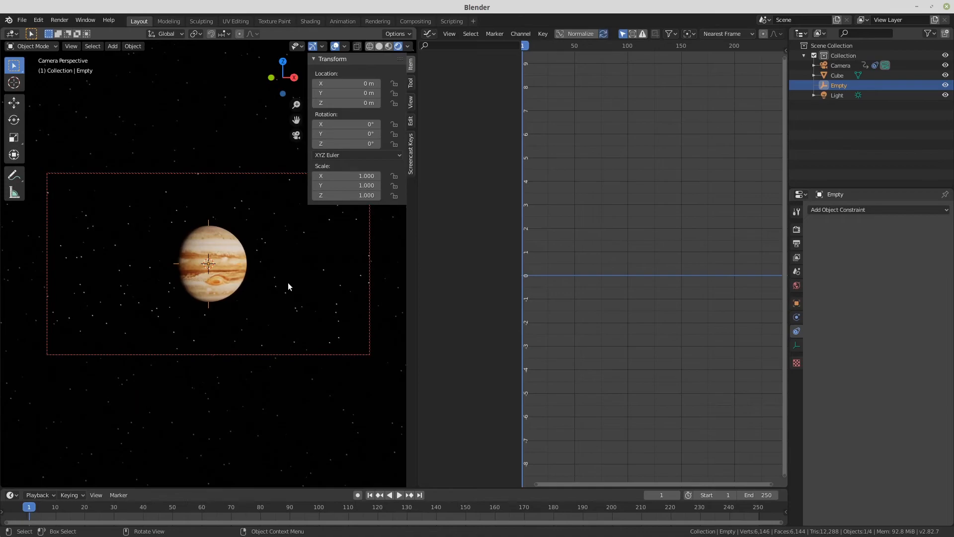
key(F12)
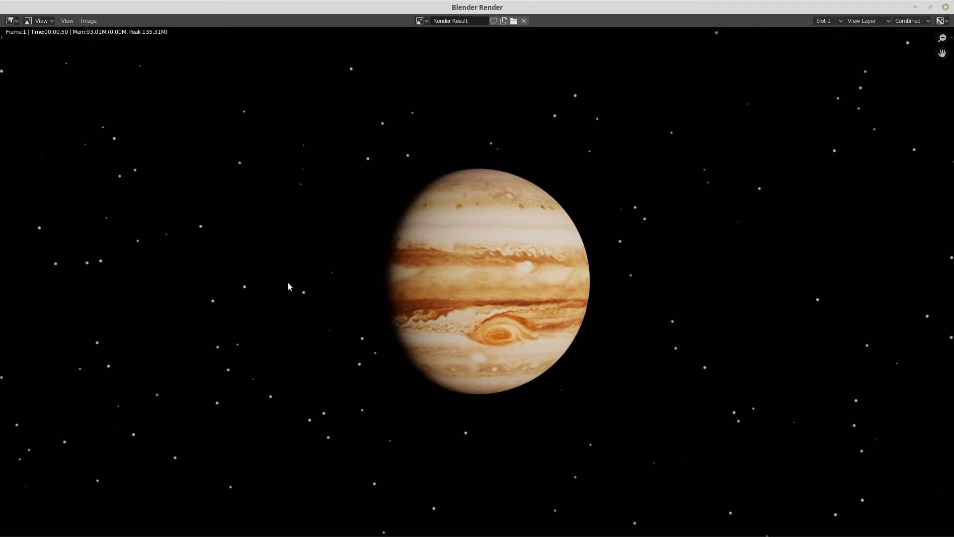
key(Escape)
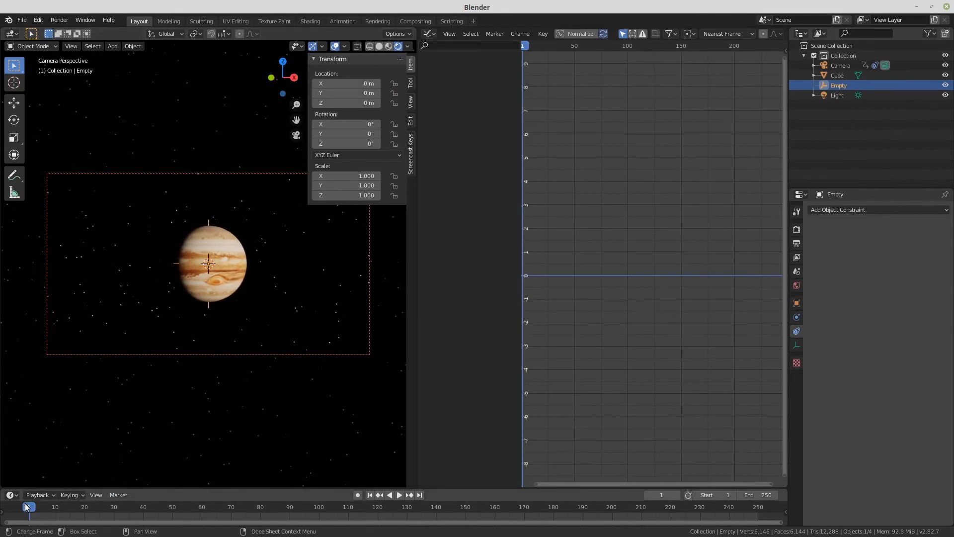
Step: At frame 1, move the empty off the planet to about X -0.80 m, Y -1.12 m, Z -0.07 m
mouse_move(27, 506)
mouse_down()
mouse_move(255, 512)
mouse_move(28, 515)
mouse_up()
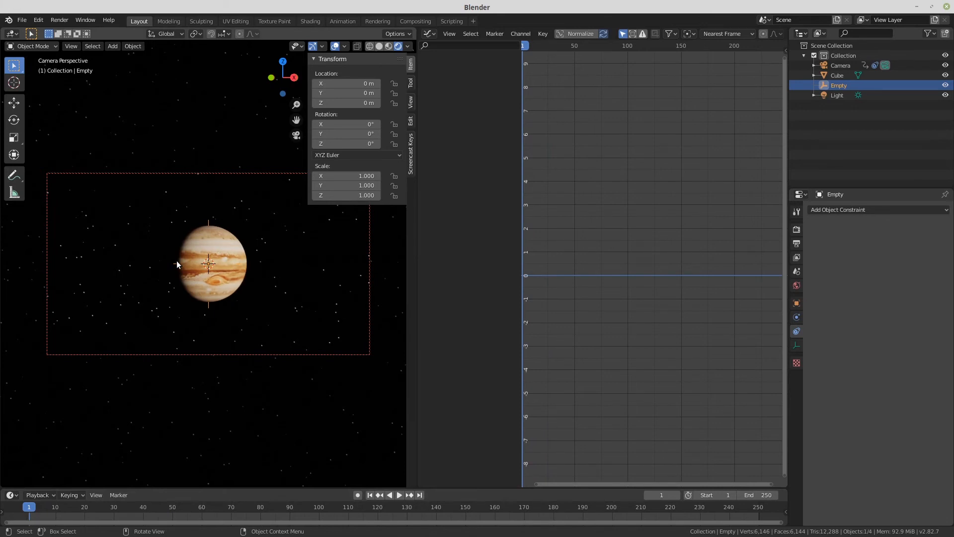
key(g)
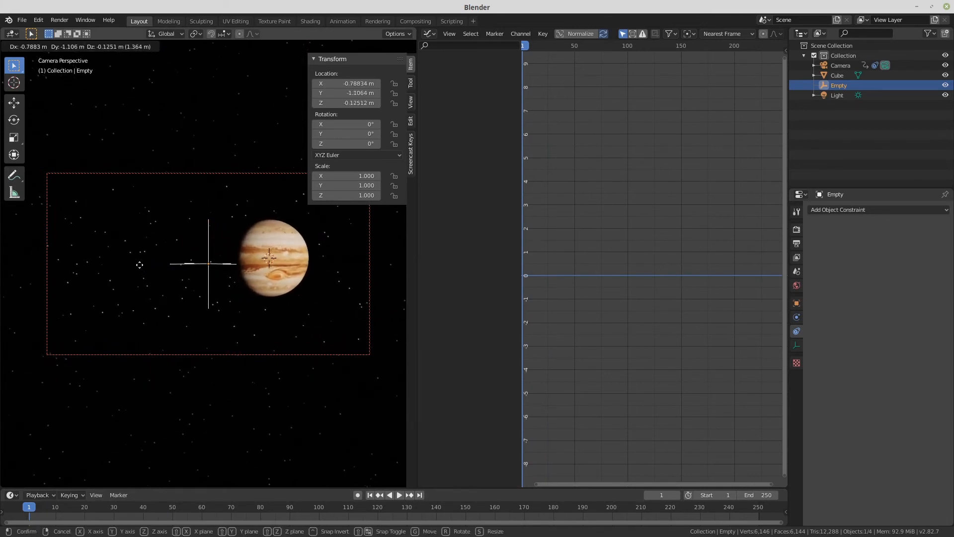
click(142, 266)
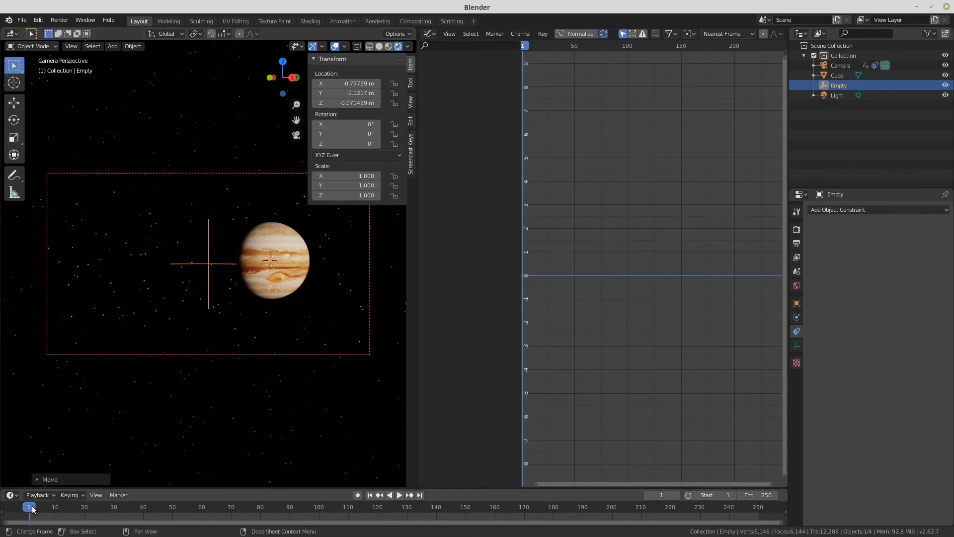
Step: Scrub and play the animation up to about frame 102 to check the off-centre framing
mouse_move(33, 508)
mouse_down()
mouse_move(283, 507)
mouse_move(33, 517)
mouse_up()
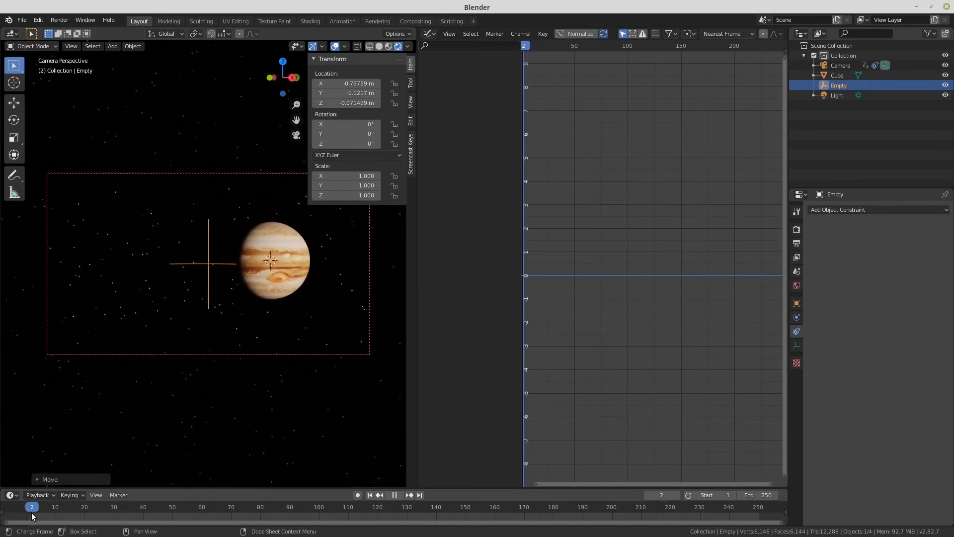
drag(32, 515, 292, 507)
key(space)
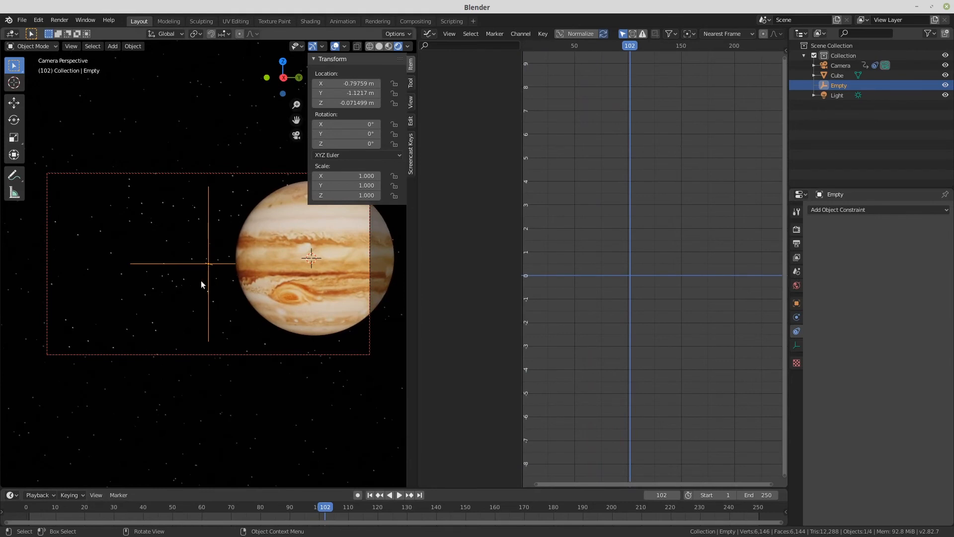
Step: Return to frame 1 and insert a Location keyframe for the empty
click(369, 495)
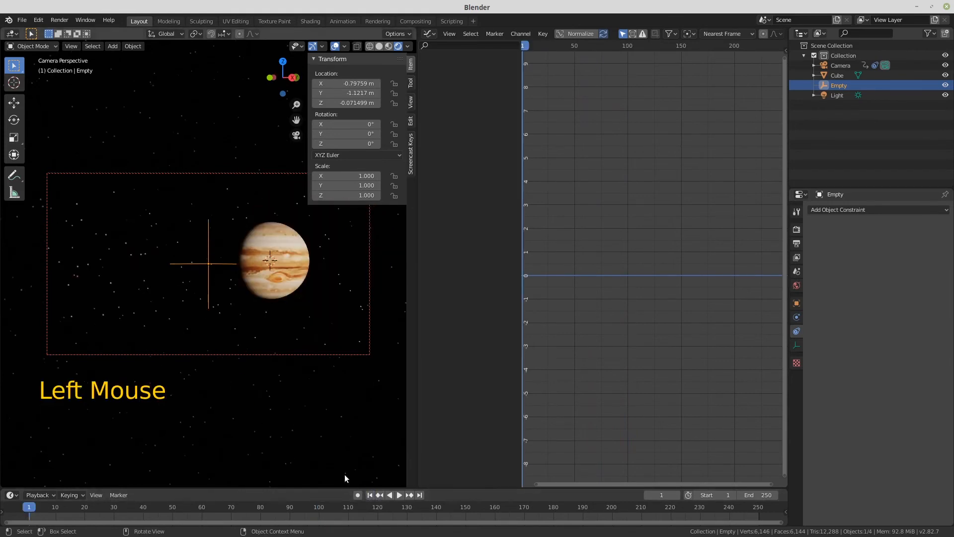
key(i)
click(228, 255)
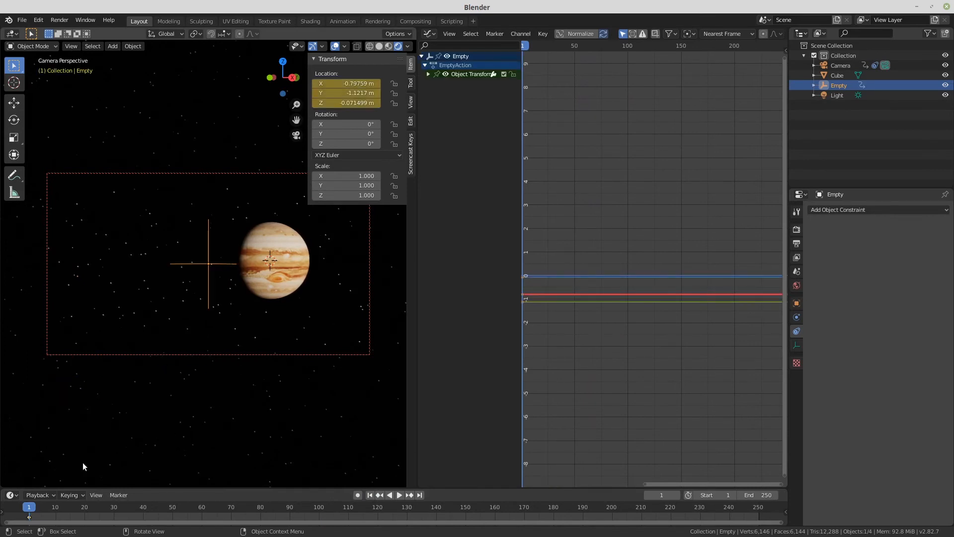
Step: At frame 95, move the empty to about X -0.67 m, Y -0.54 m, Z 0.05 m and insert a Location keyframe
drag(33, 507, 304, 508)
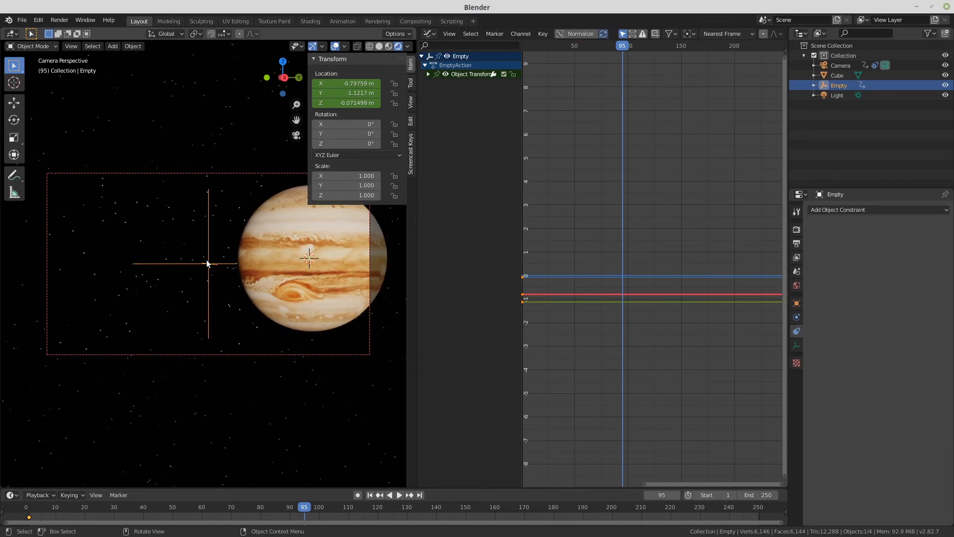
key(g)
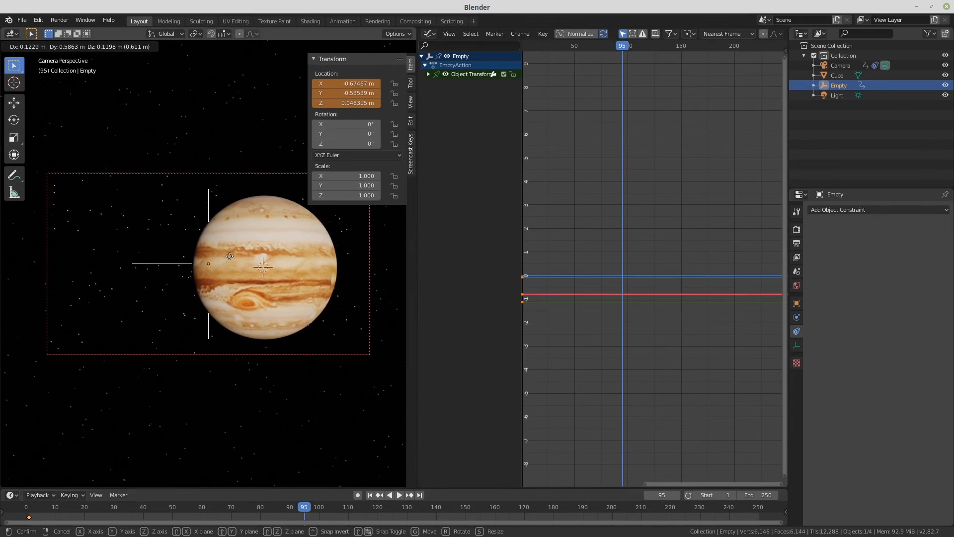
click(229, 256)
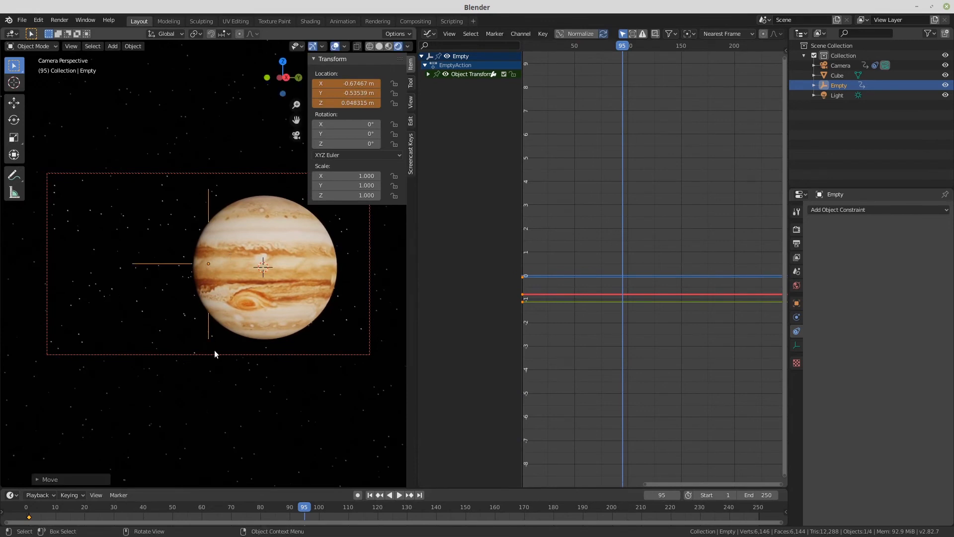
key(i)
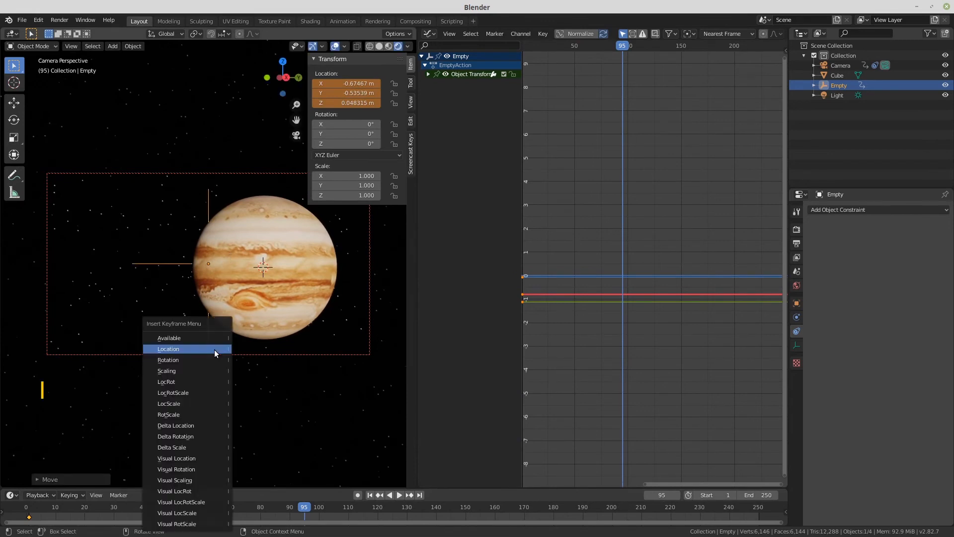
click(214, 350)
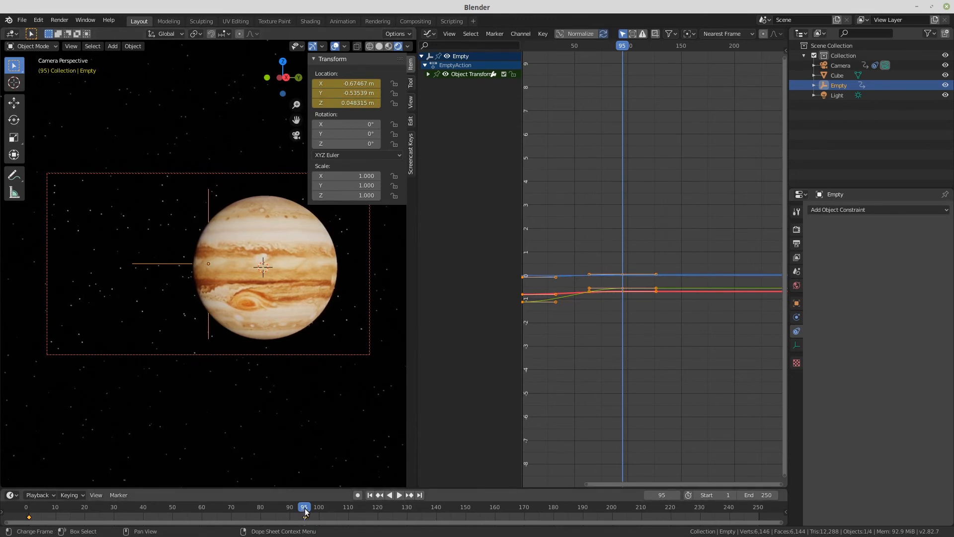
Step: At frame 193, move the empty to about X -0.30 m, Y -0.79 m, Z 0.06 m and insert a Location keyframe
drag(198, 509, 590, 479)
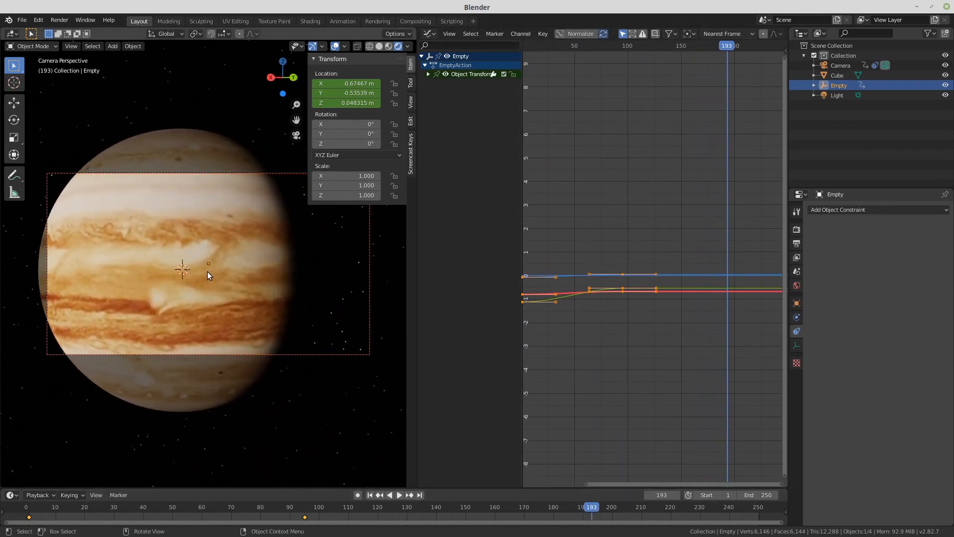
key(g)
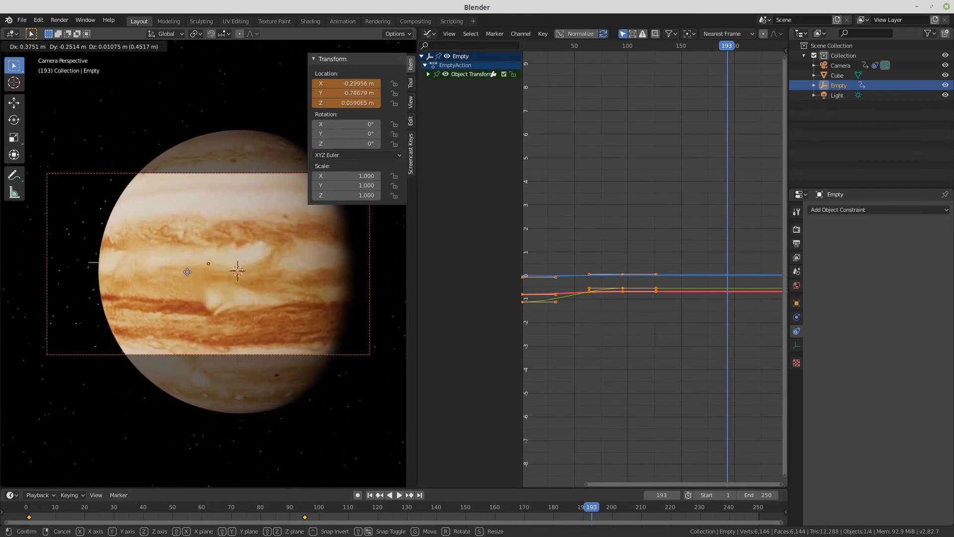
click(187, 271)
key(i)
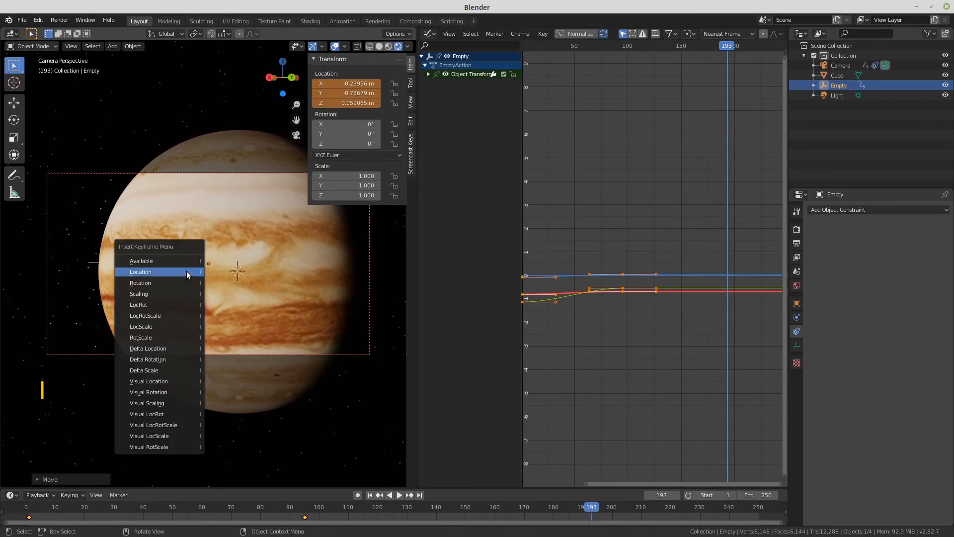
click(187, 274)
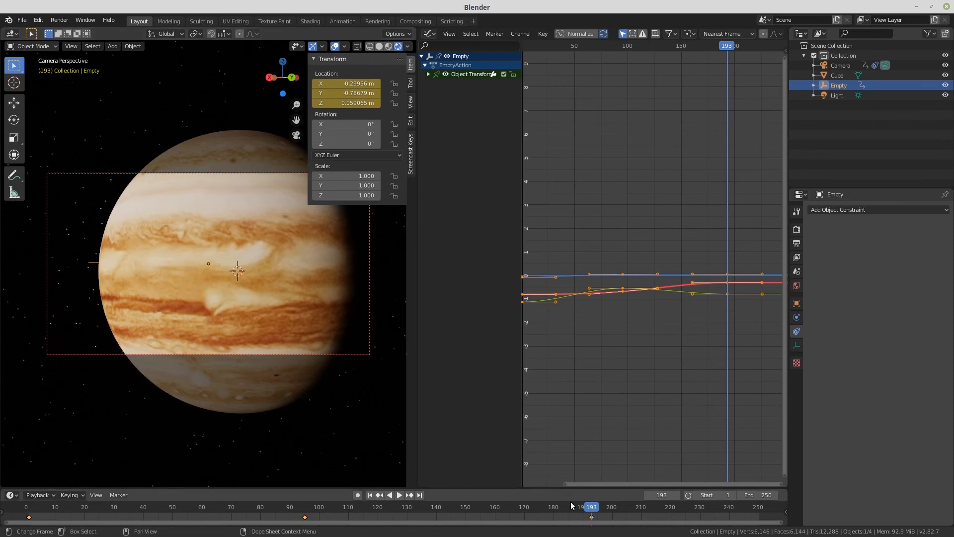
Step: At frame 249, move the empty to about X 0.14 m, Y -0.67 m, Z 0 m and insert a Location keyframe
drag(591, 507, 756, 497)
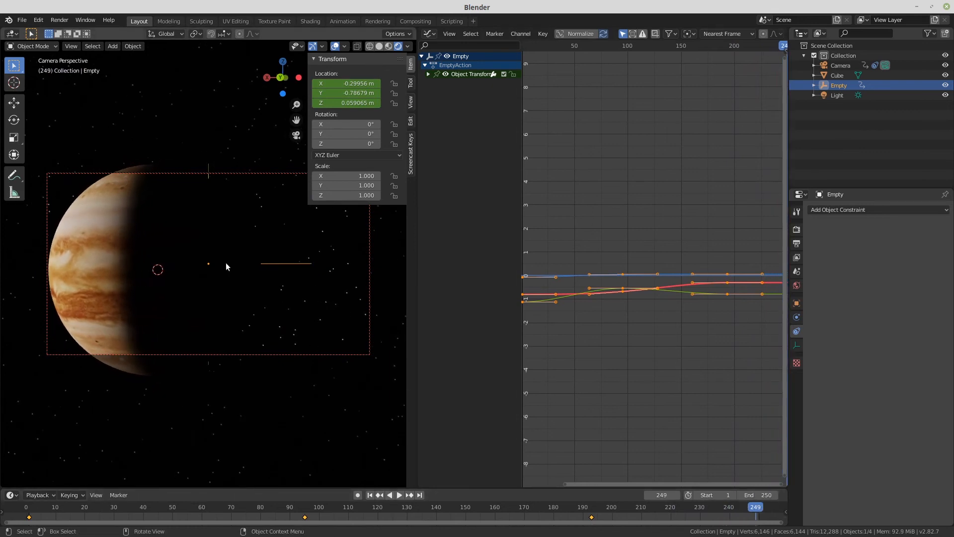
key(g)
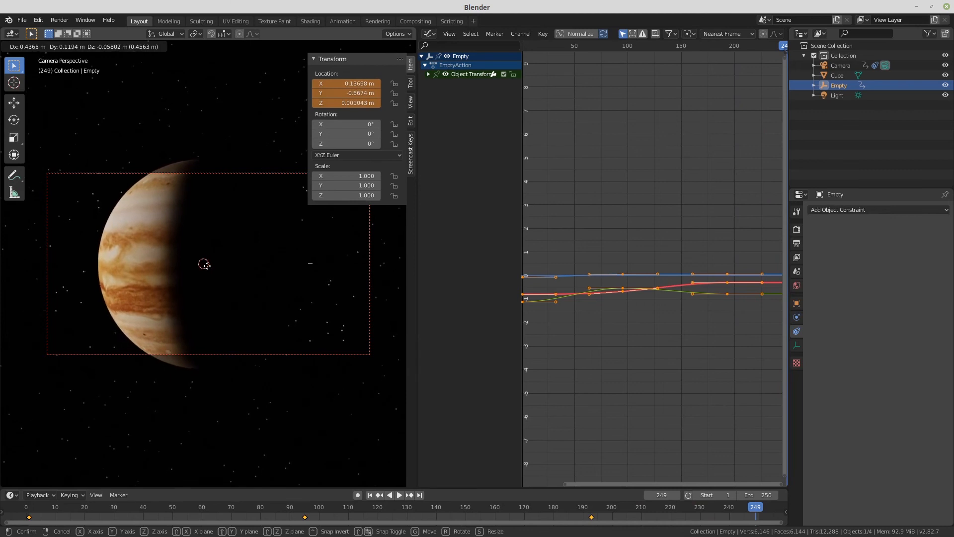
click(206, 267)
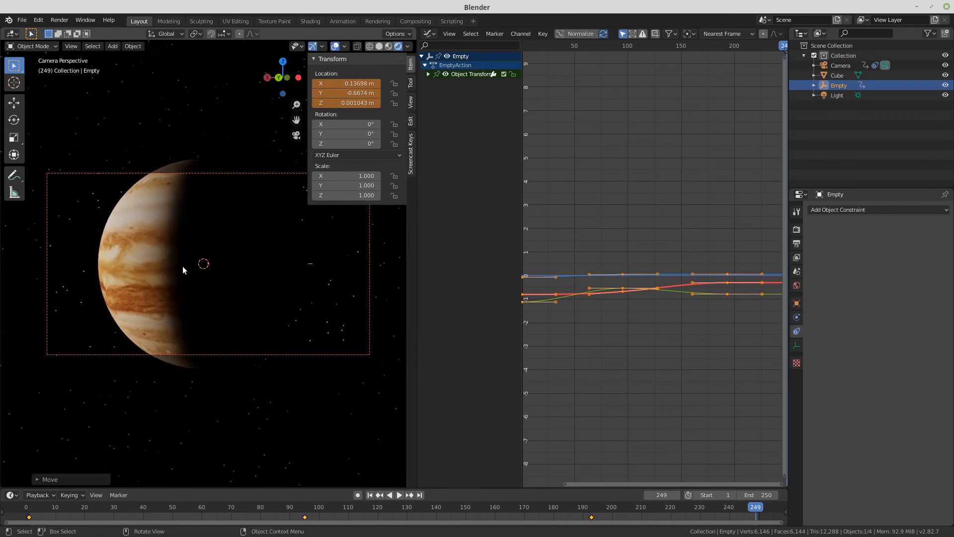
key(i)
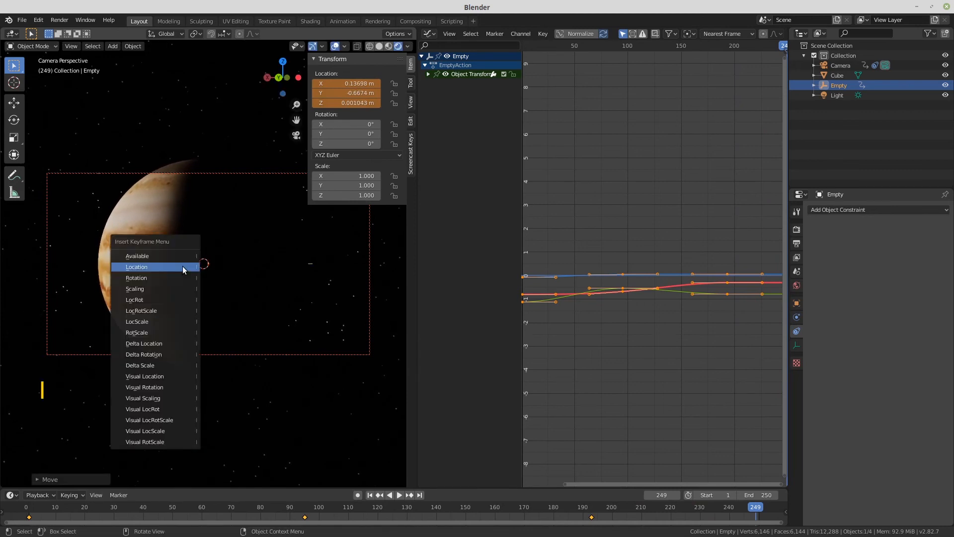
click(183, 266)
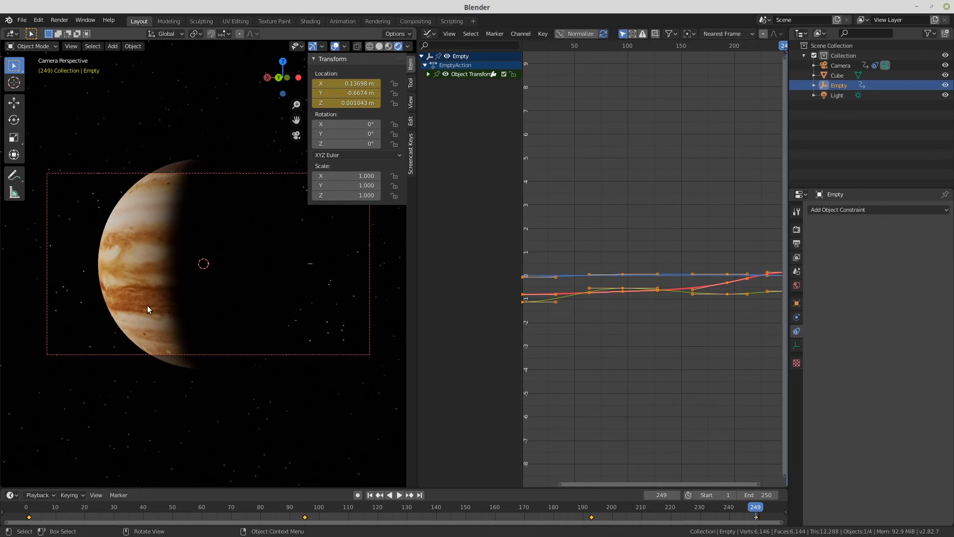
Step: Play the animation through the camera with the keyframed empty, then stop playback
key(space)
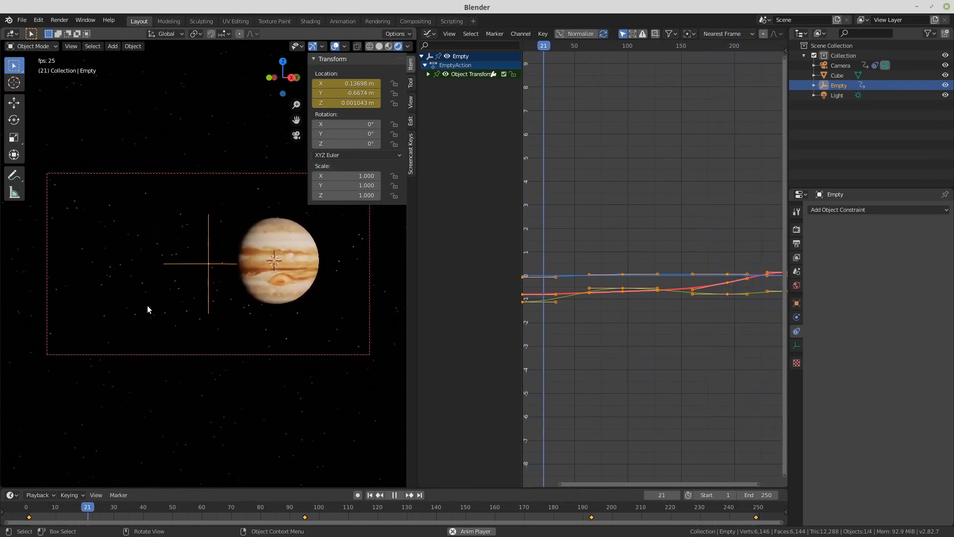
key(space)
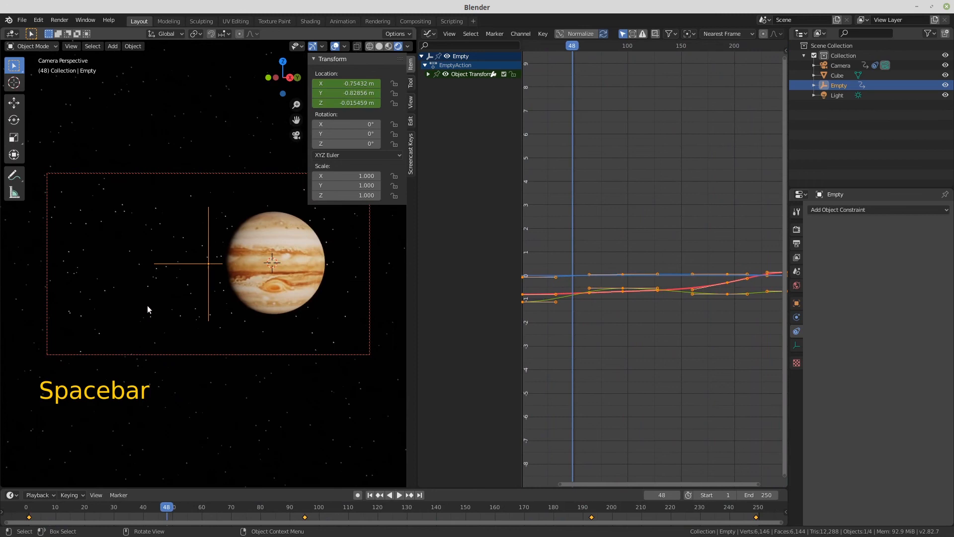
Step: Scale the planet by 1.06 in X and Y only, leaving the Z axis locked
click(266, 271)
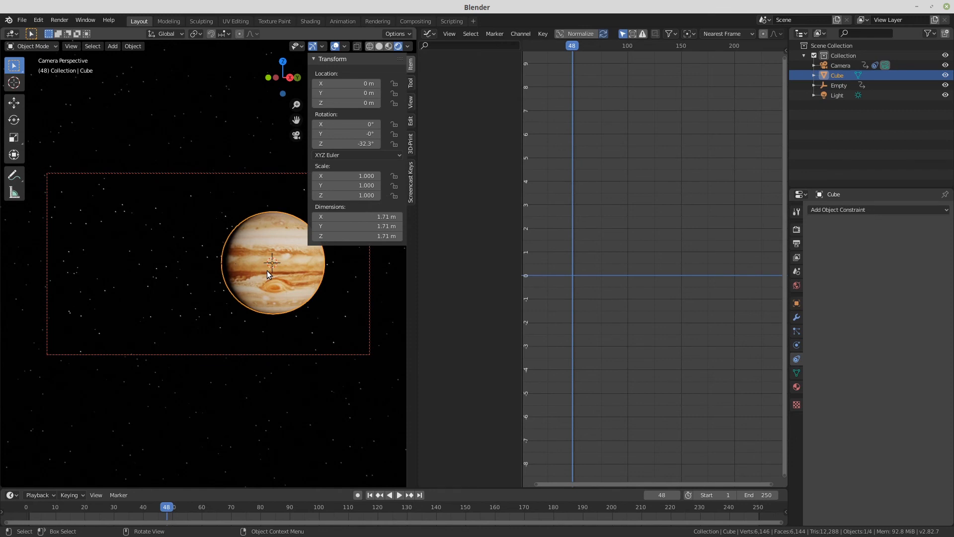
key(s)
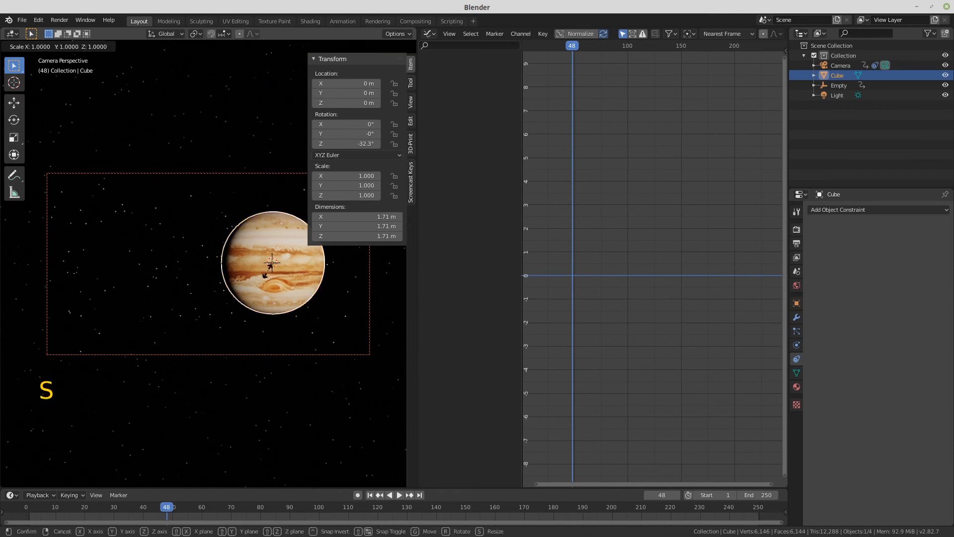
key(shift+z)
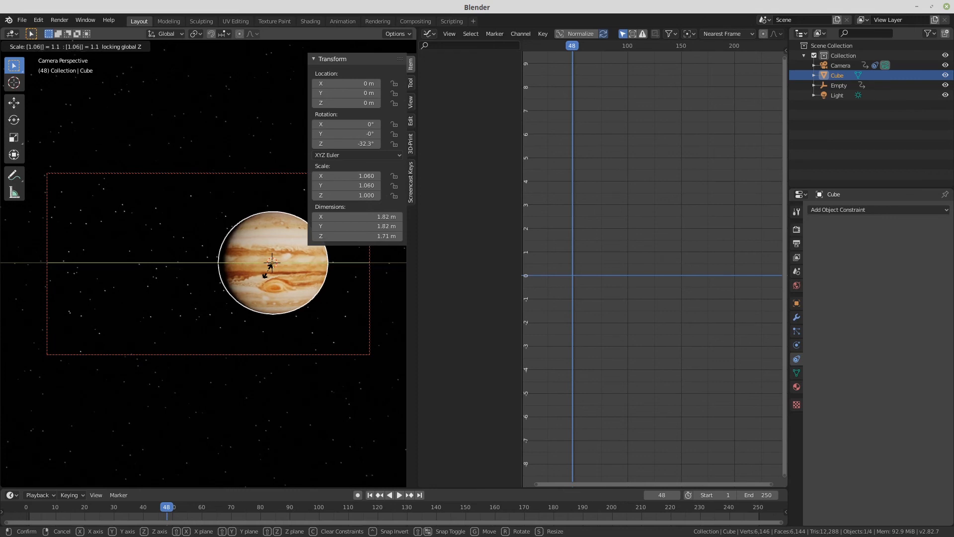
click(268, 272)
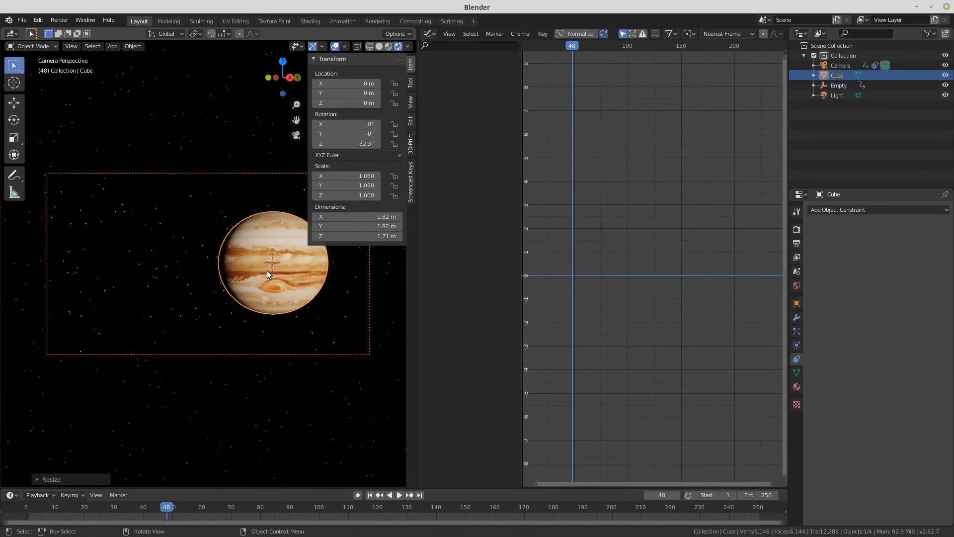
Step: Enable Bloom and Motion Blur in the Eevee render settings while the animation plays, then stop playback
key(space)
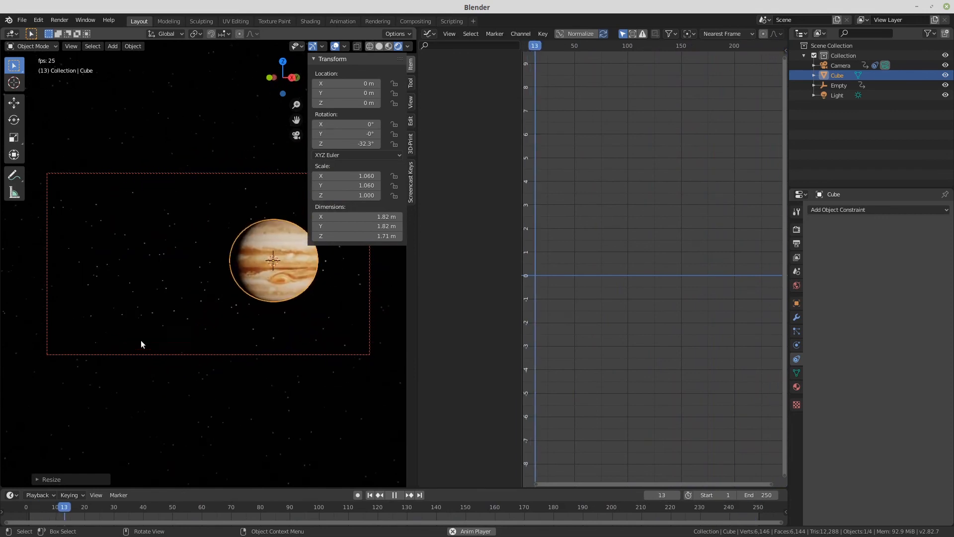
click(797, 233)
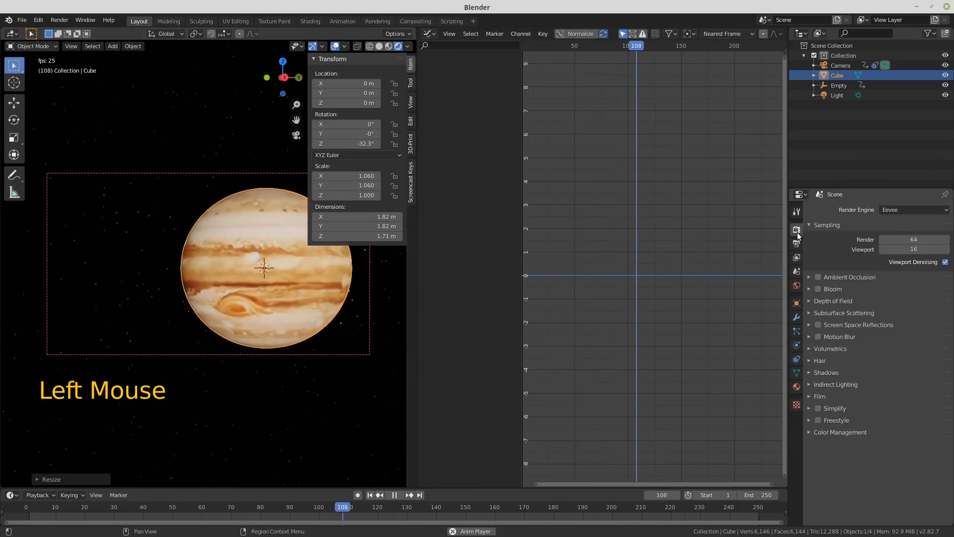
click(819, 290)
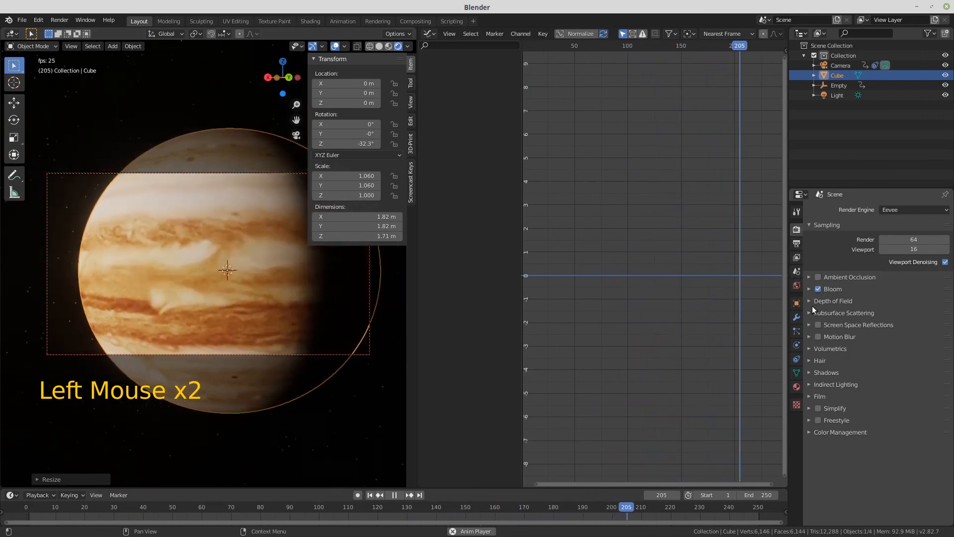
click(818, 336)
key(space)
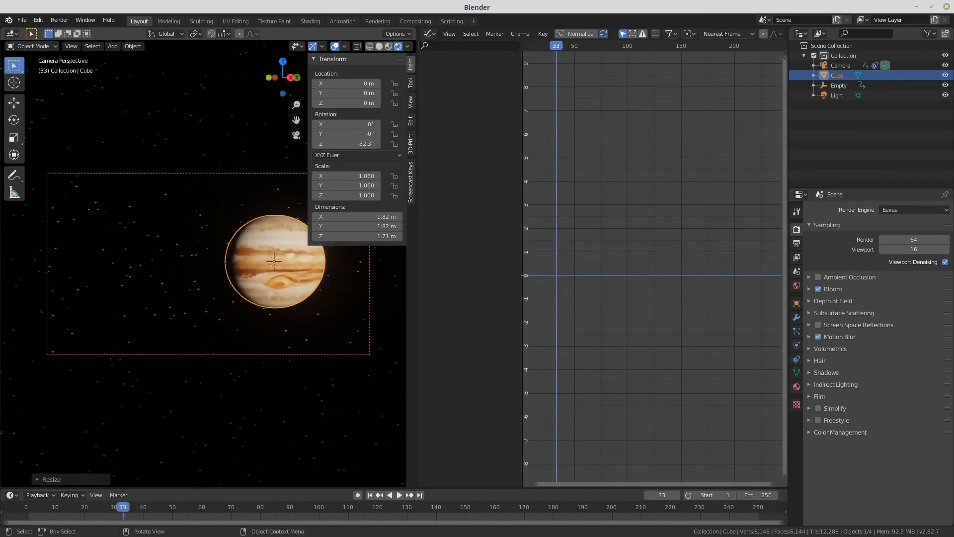
Step: Render a test still of frame 33, close it, play on to frame 173 and render that frame
key(F12)
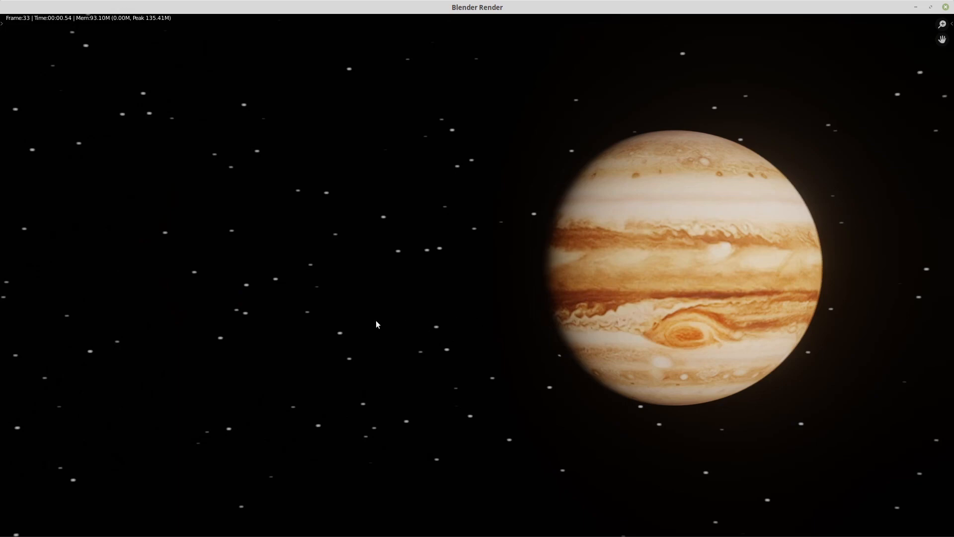
key(Escape)
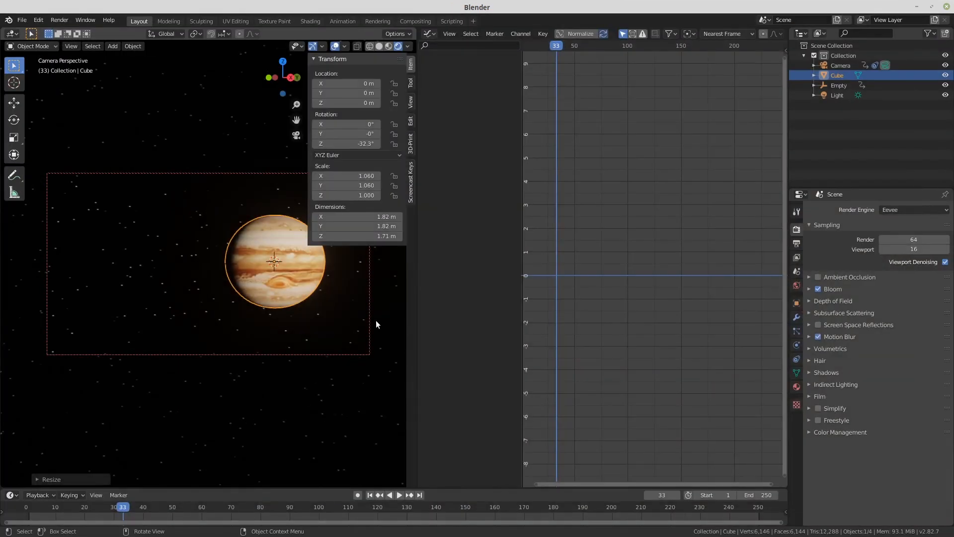
key(space)
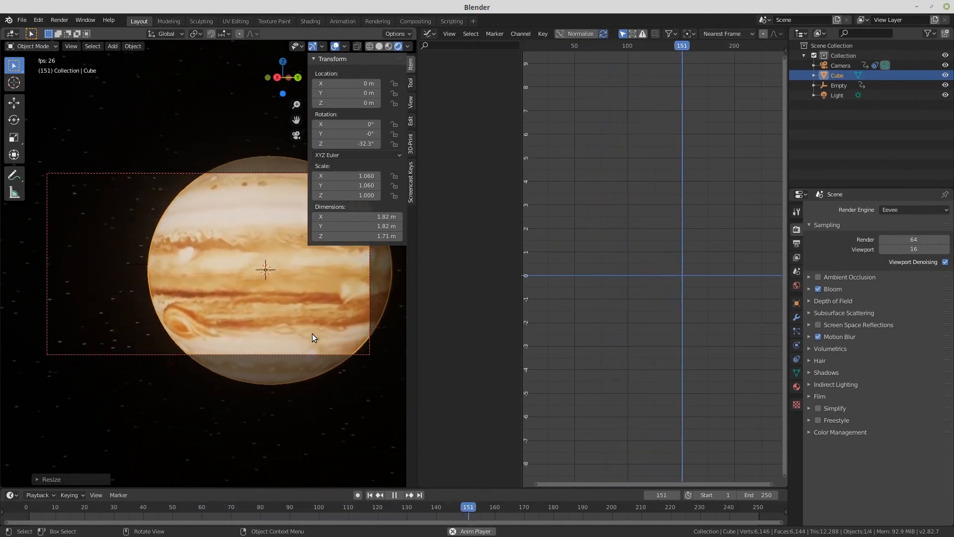
key(space)
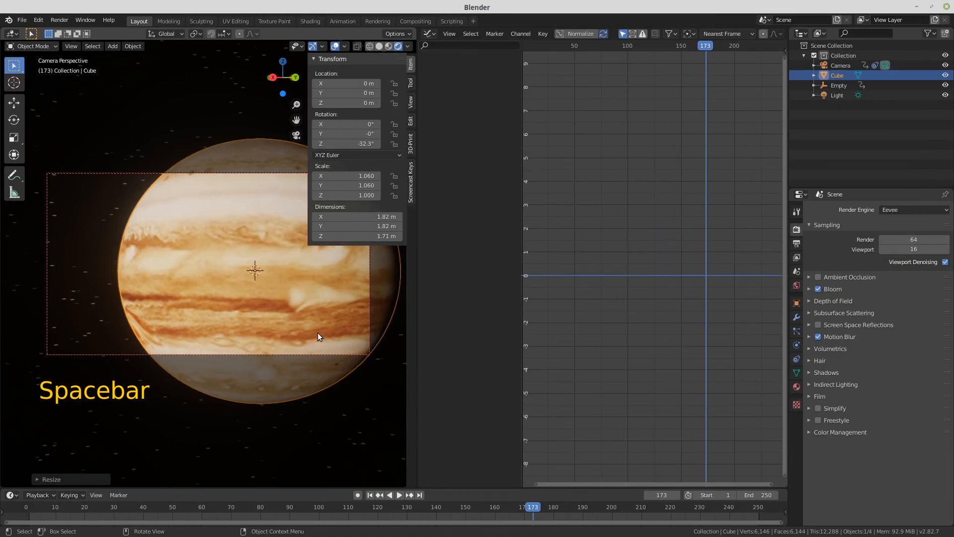
key(F12)
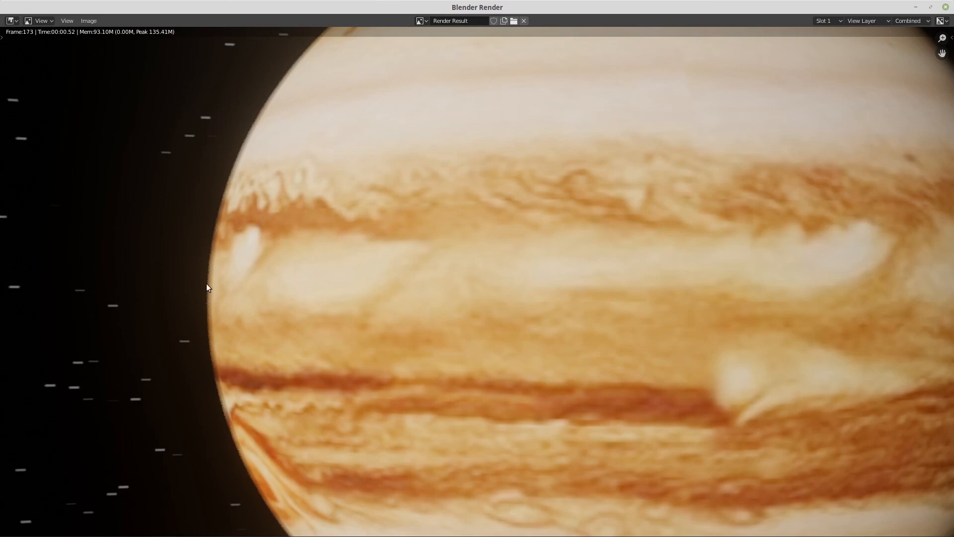
Step: Play back the rendered animation in the separate animation player to review the fly-past
key(XF86AudioPlay)
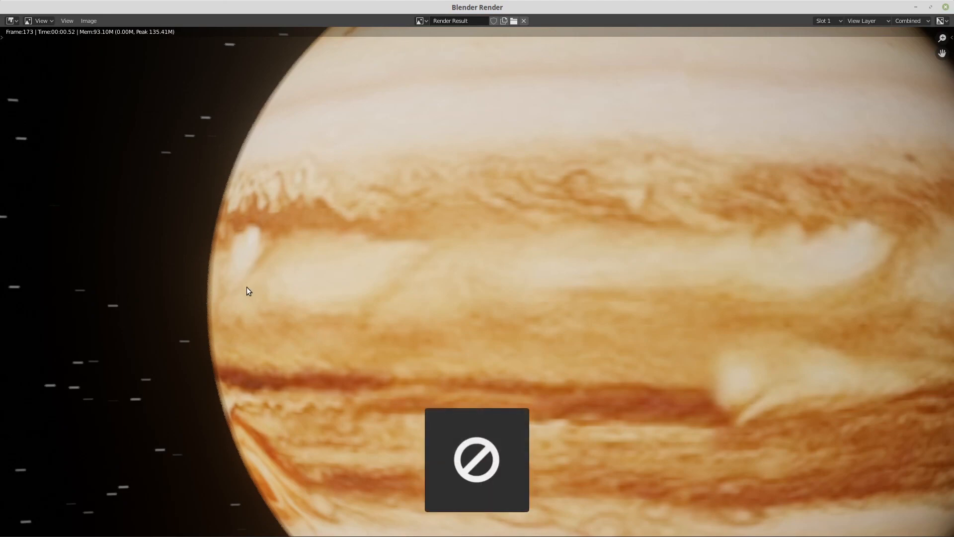
key(ctrl+F11)
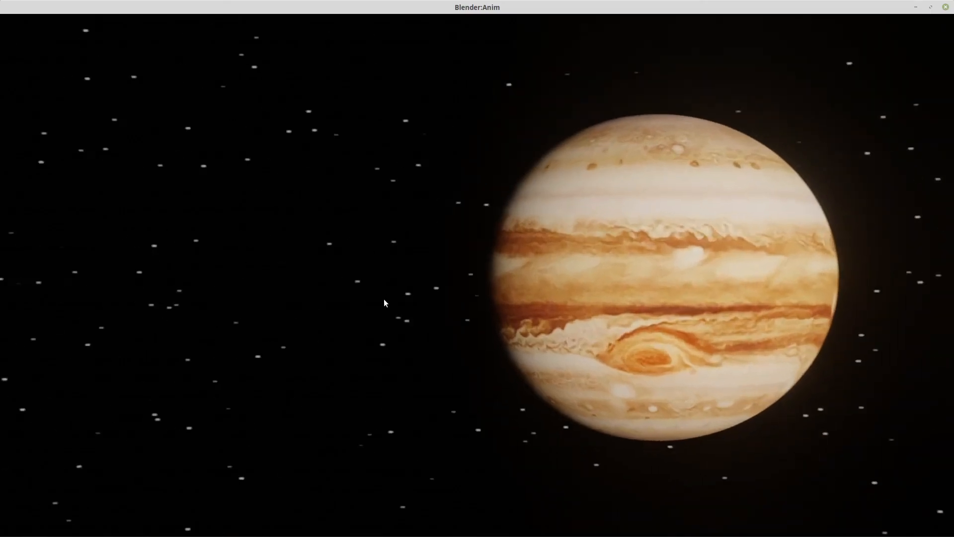